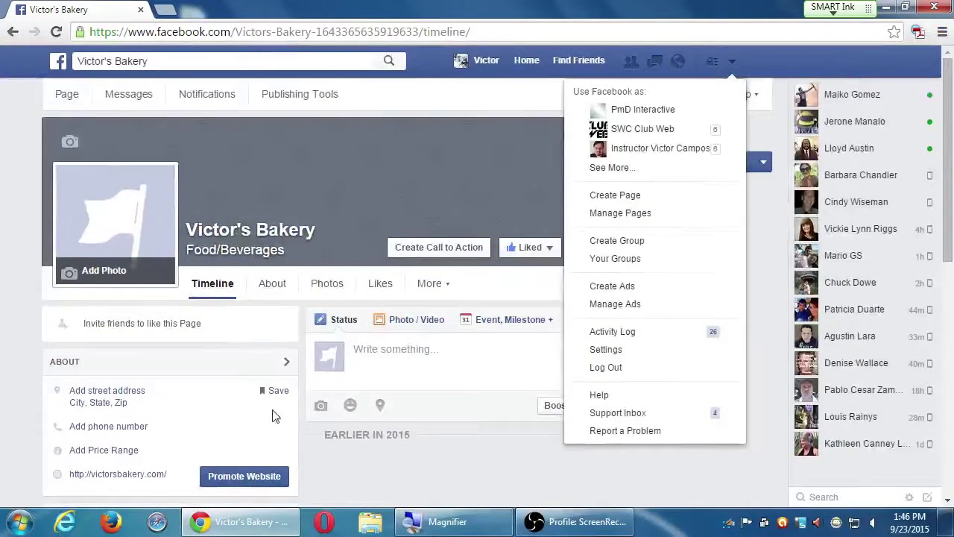
- Go to the home feed and open the full list of managed Pages
click(515, 64)
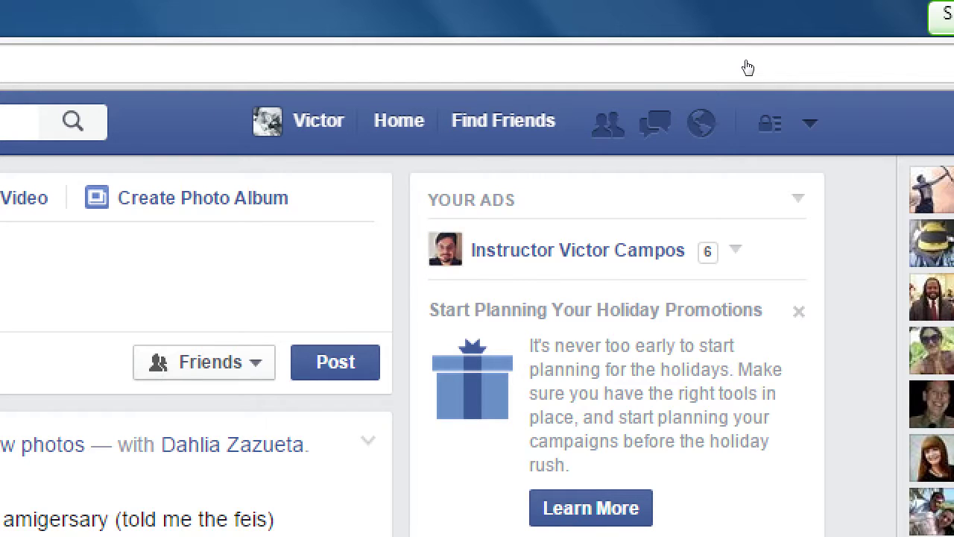
key(Down)
key(Down)
key(Down)
key(Down)
key(Up)
key(Up)
key(Up)
key(Down)
key(Down)
key(Up)
key(Up)
key(Down)
key(Down)
key(Up)
key(Up)
key(Down)
key(Down)
key(Up)
key(Up)
key(Down)
key(Down)
key(Down)
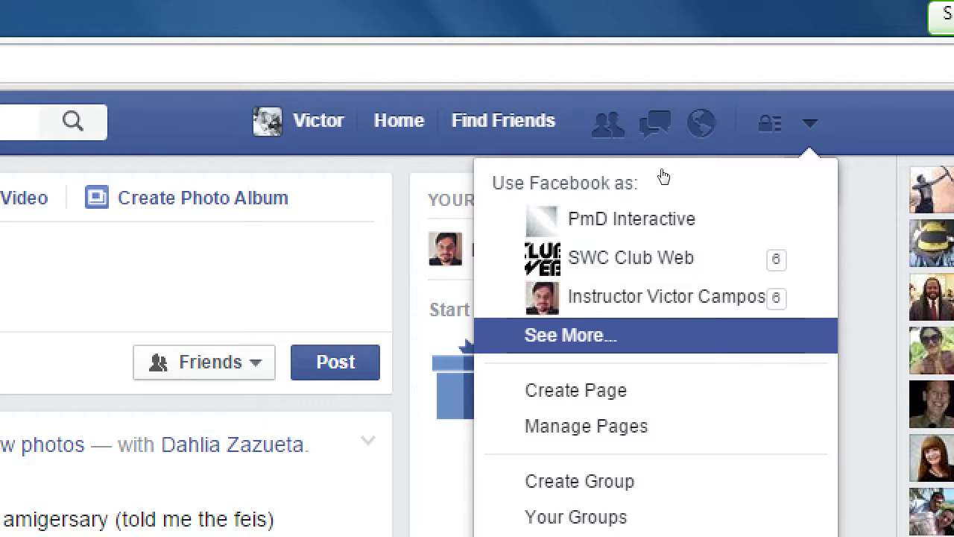
scroll(863, 127, down, 4)
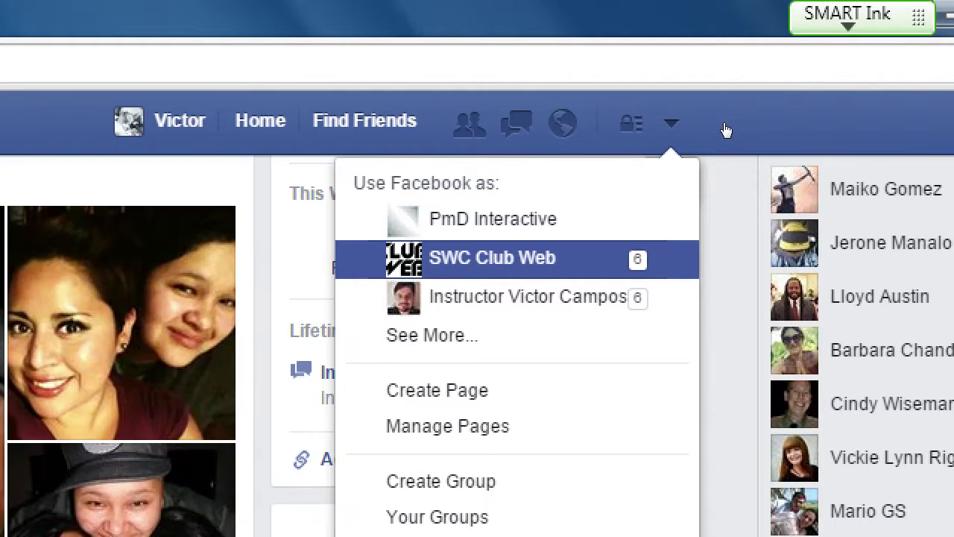
scroll(720, 127, up, 4)
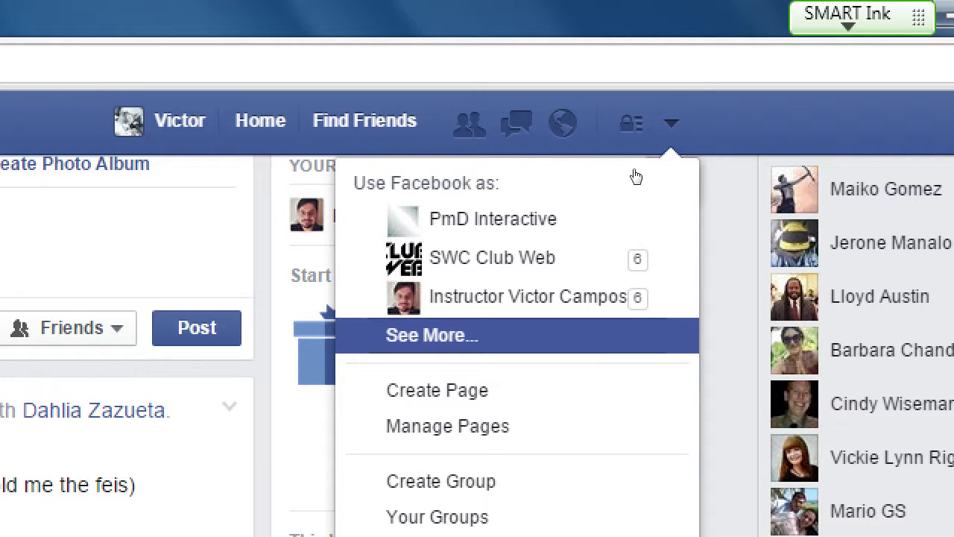
key(Return)
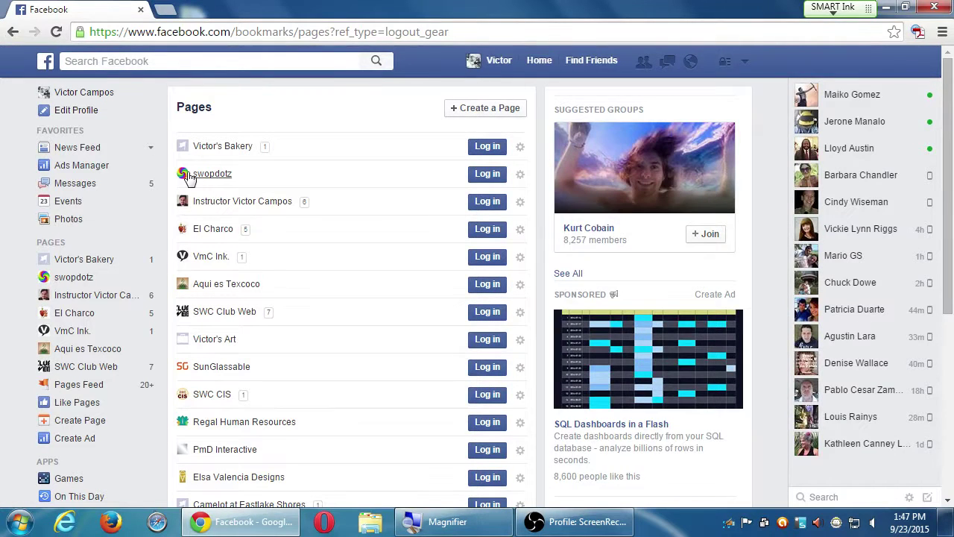
- Log in as the Victor's Bakery Page from the list of managed Pages
scroll(240, 383, down, 2)
scroll(244, 397, up, 2)
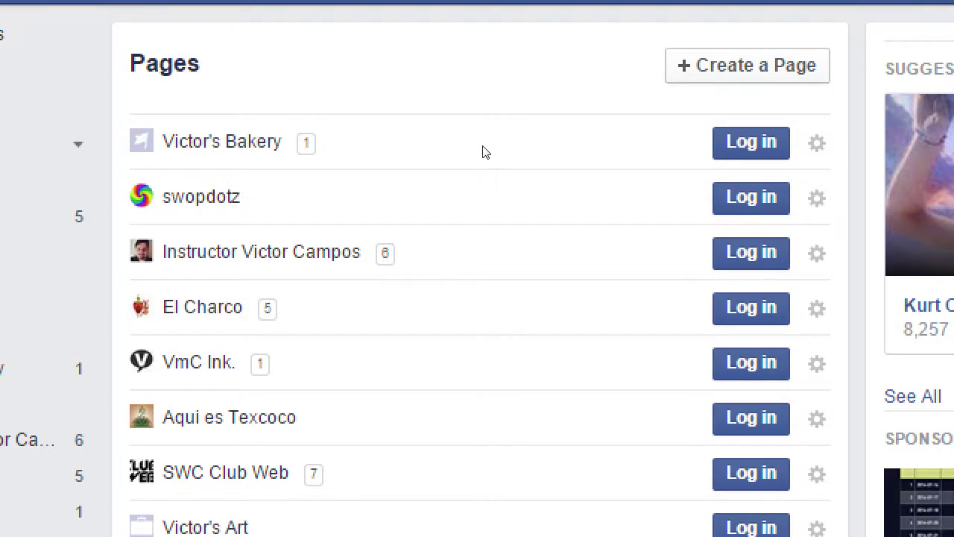
click(484, 153)
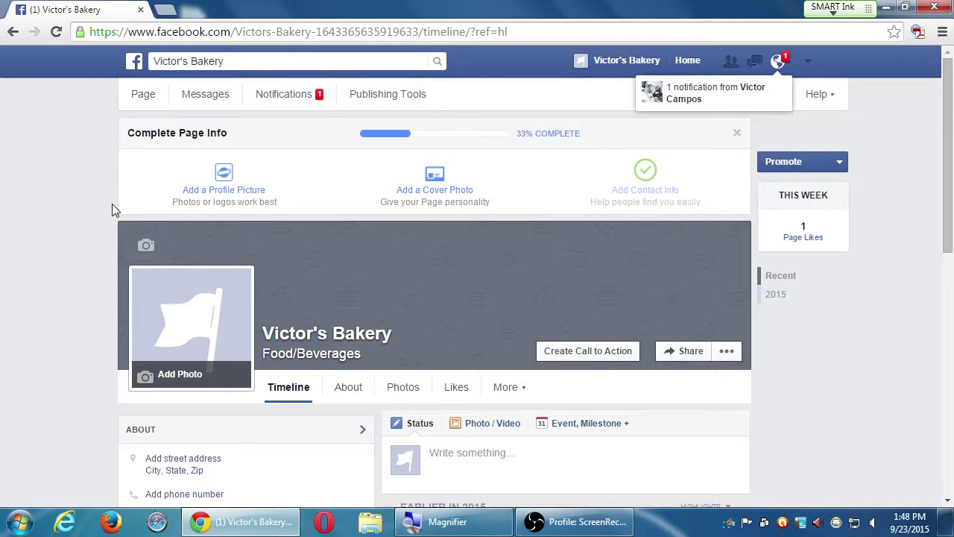
- Look over the Victor's Bakery Page timeline, including its cover area, About section and post composer
scroll(112, 209, down, 4)
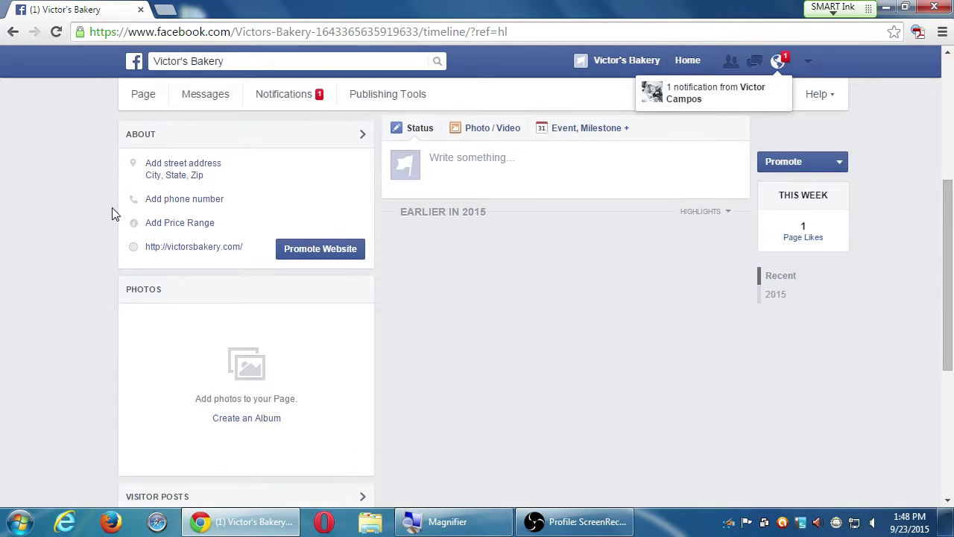
scroll(113, 209, up, 5)
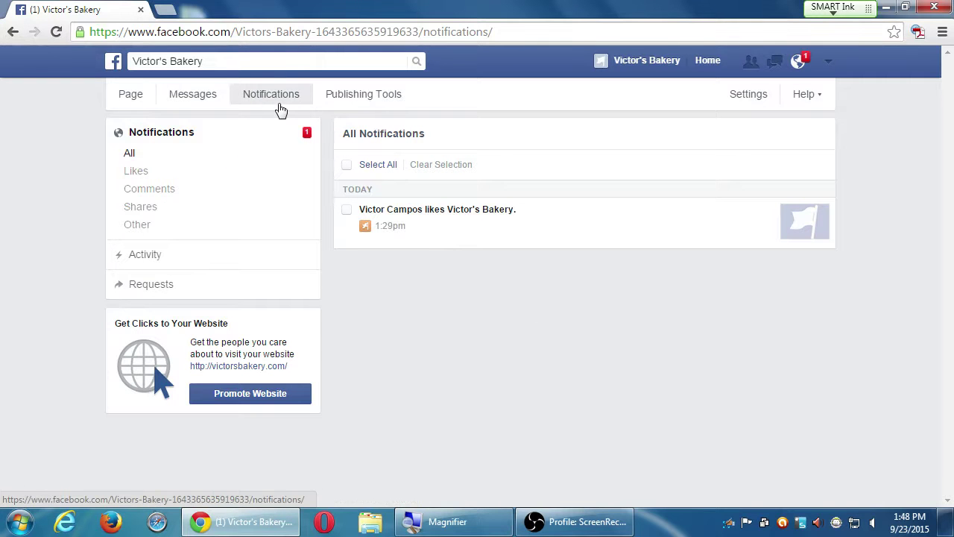
click(138, 95)
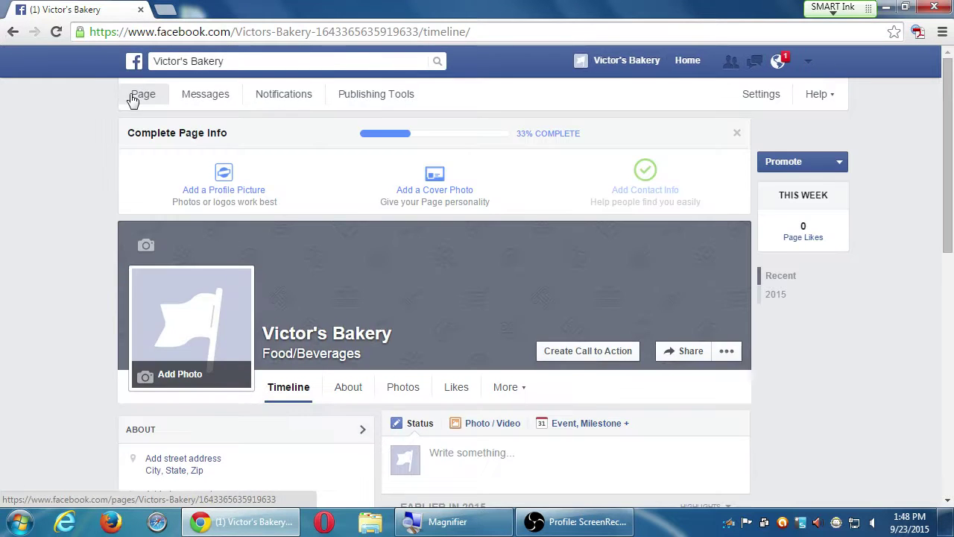
scroll(102, 231, down, 3)
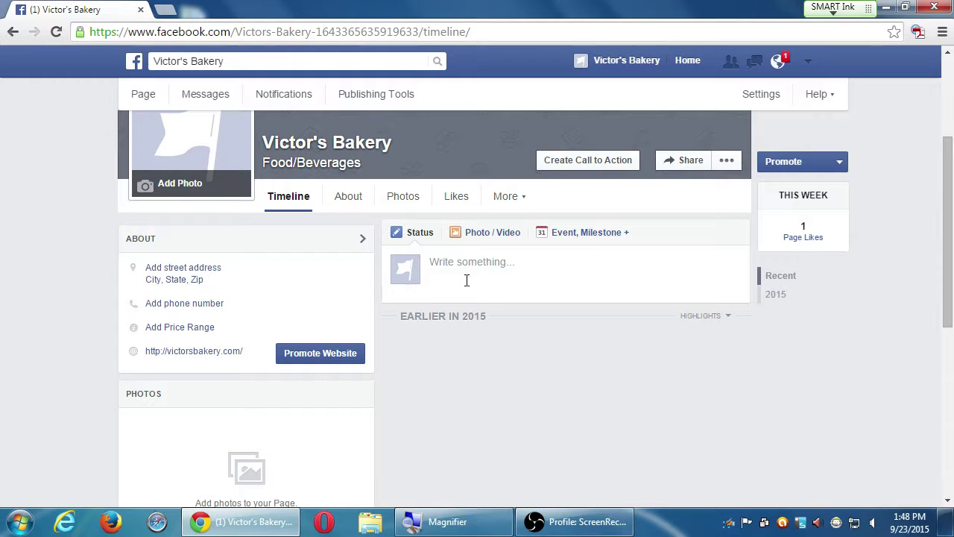
scroll(149, 230, up, 3)
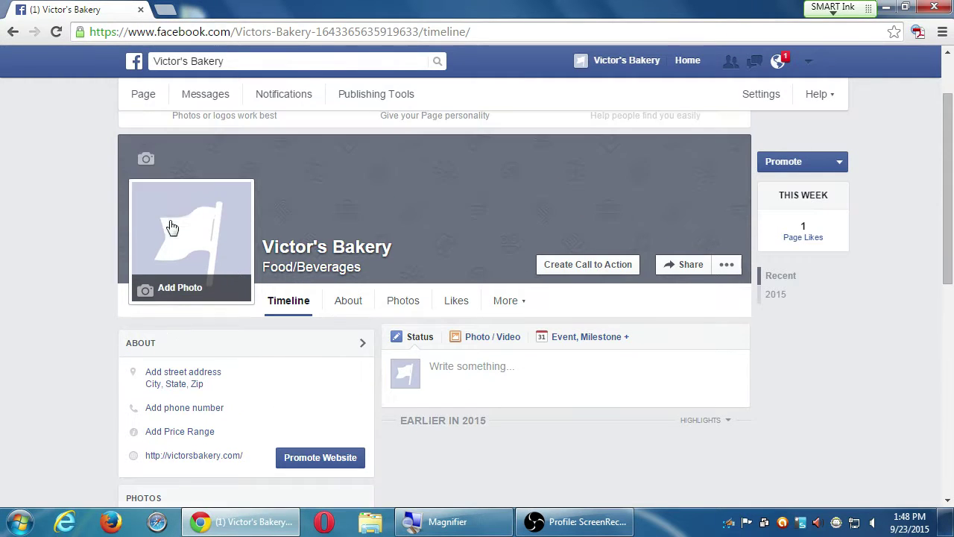
- Review the Page's message inbox and its notifications, filtering them by likes, comments and all
click(200, 97)
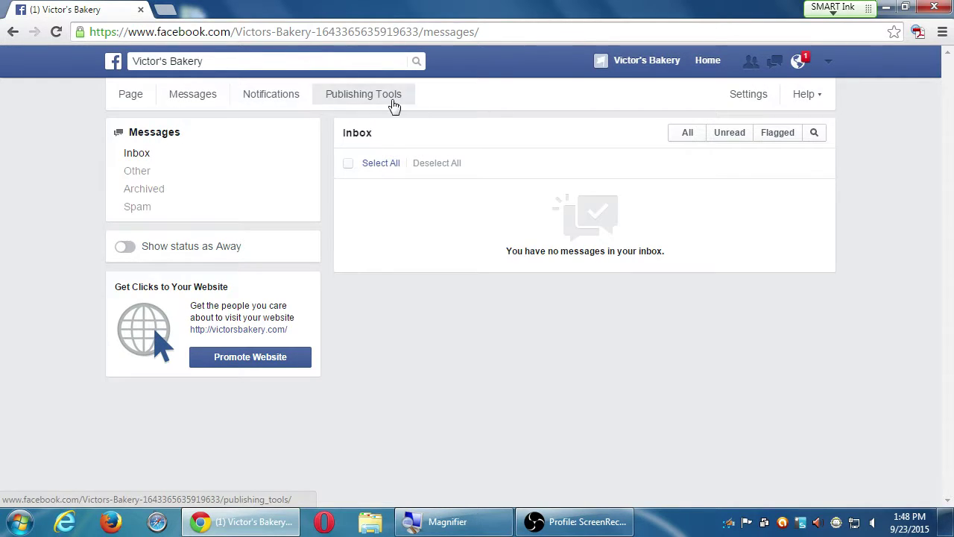
click(297, 103)
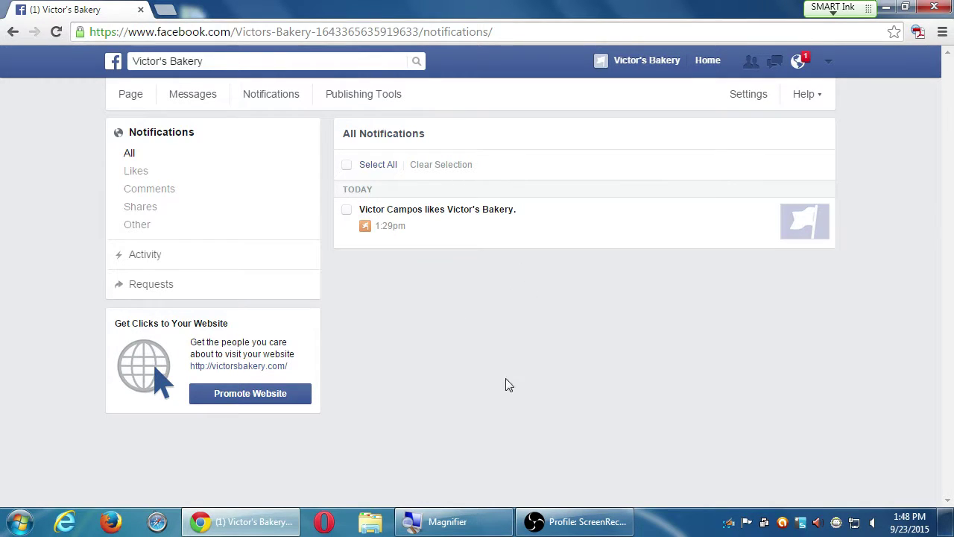
click(135, 176)
click(136, 189)
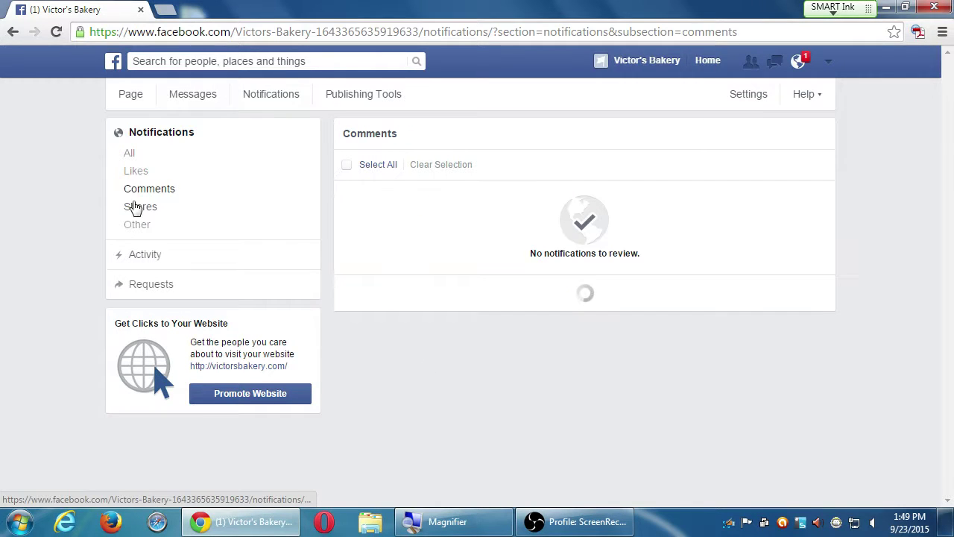
click(137, 158)
- Look through the Page's publishing tools, viewing published posts, the Forms Library and Expiring Posts
click(354, 102)
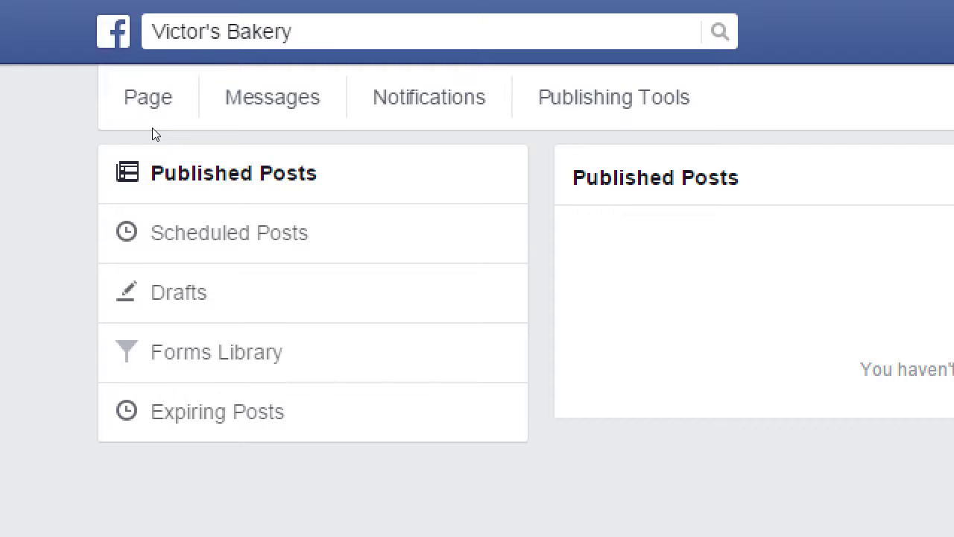
click(216, 351)
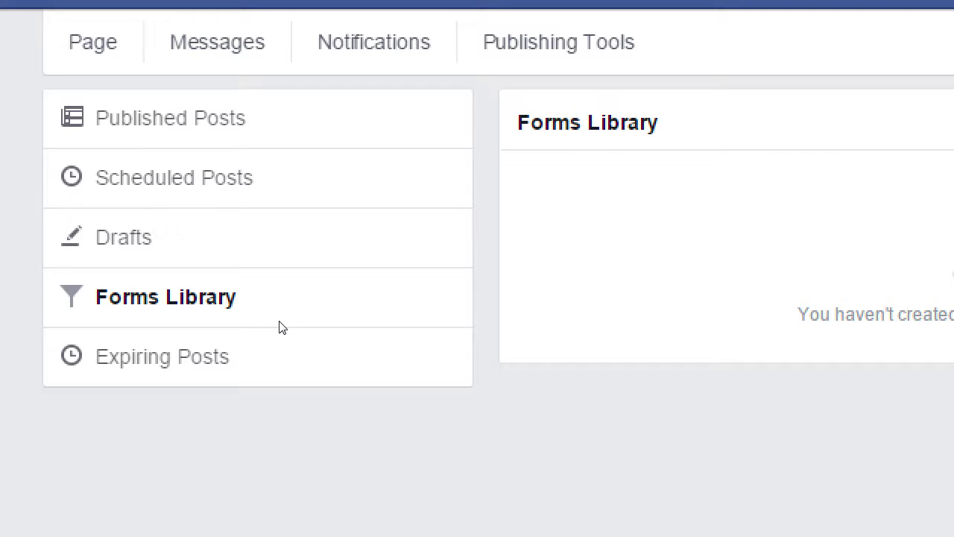
click(282, 330)
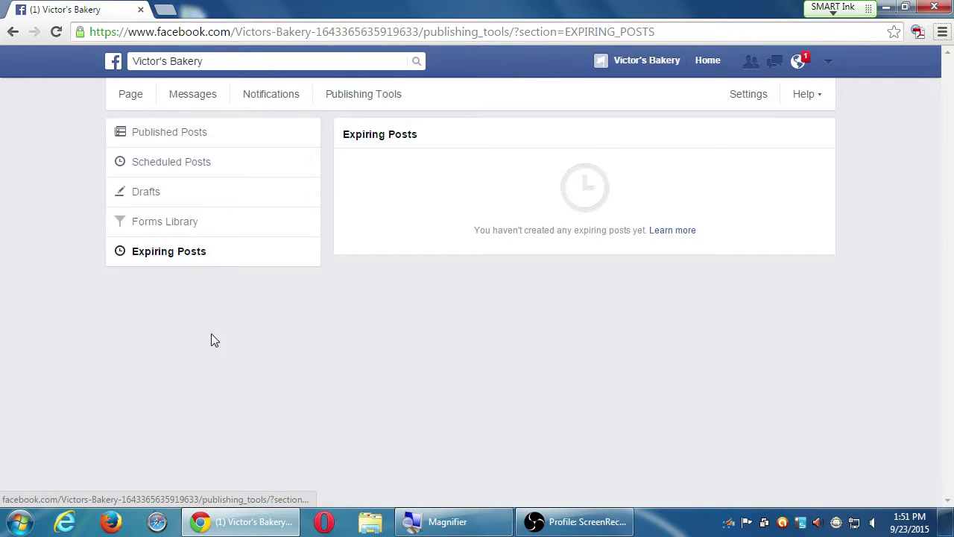
- Open the Page's general settings and check the available help options
click(743, 102)
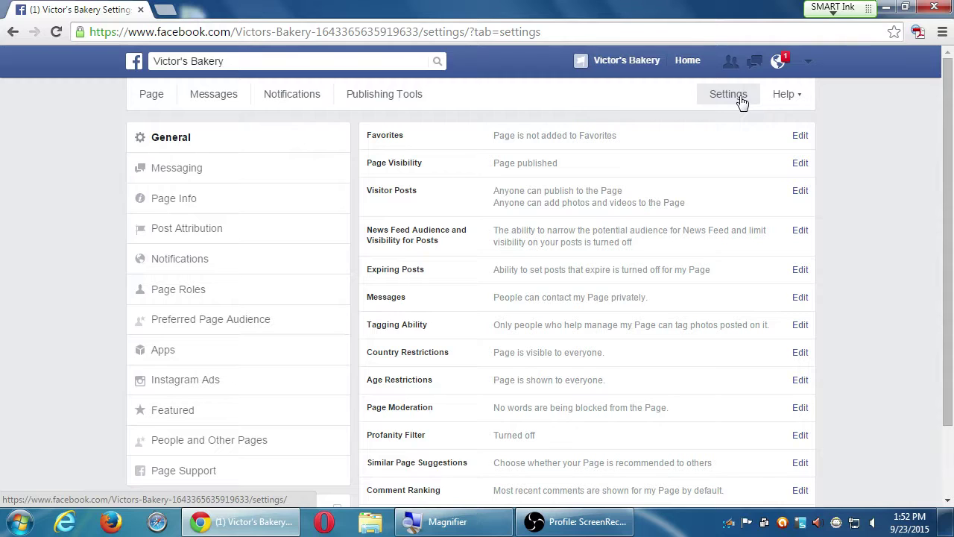
click(806, 98)
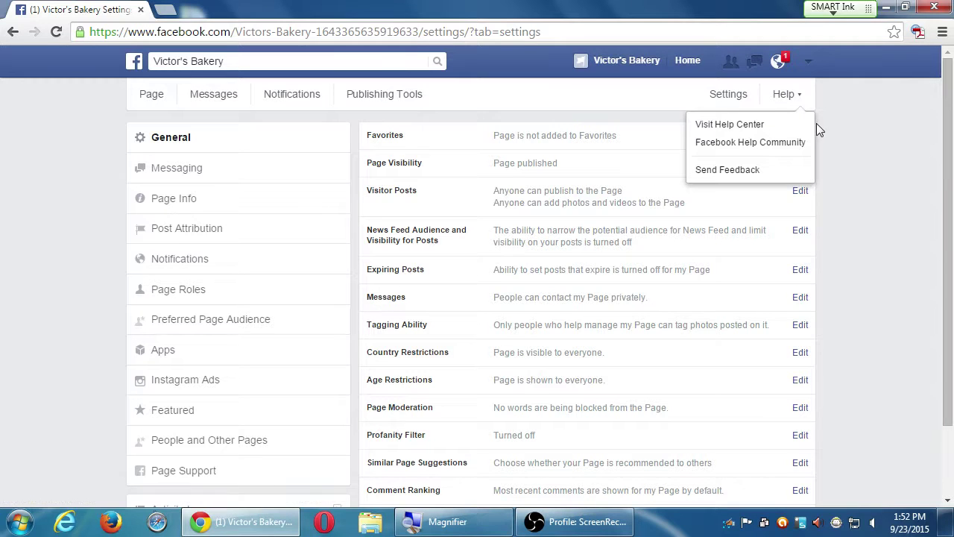
click(834, 116)
scroll(68, 177, down, 2)
scroll(67, 177, up, 2)
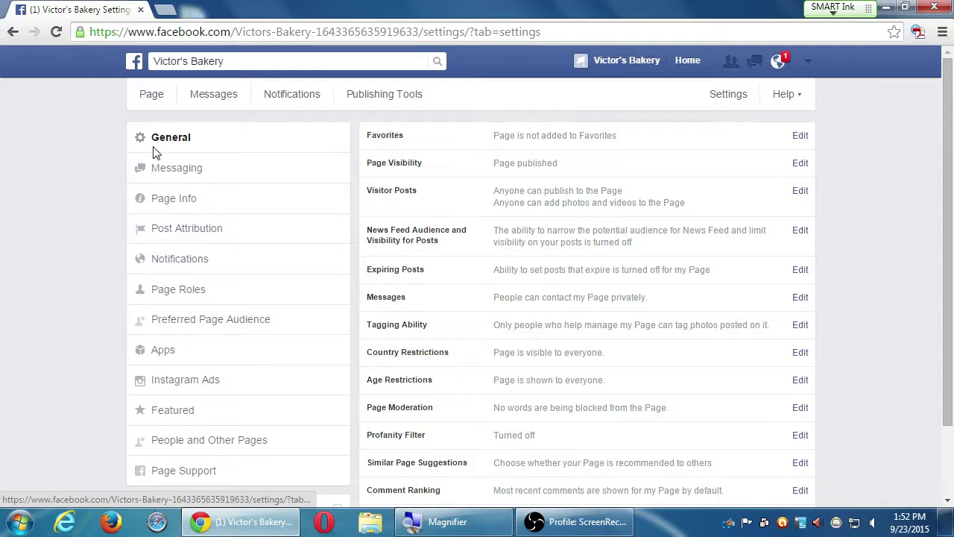
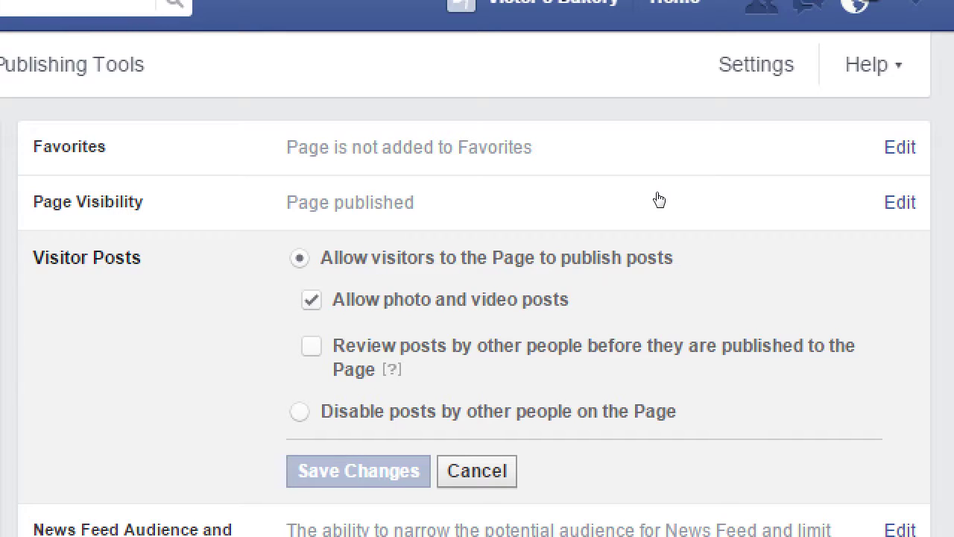
- Keep visitor posts allowed, require review of other people's posts before they are published to the Page, and save
key(Down)
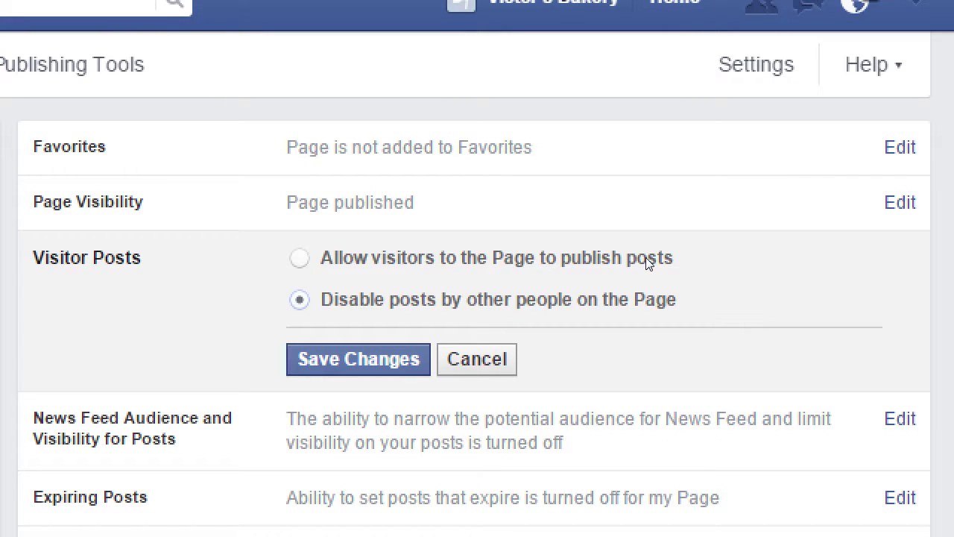
key(Up)
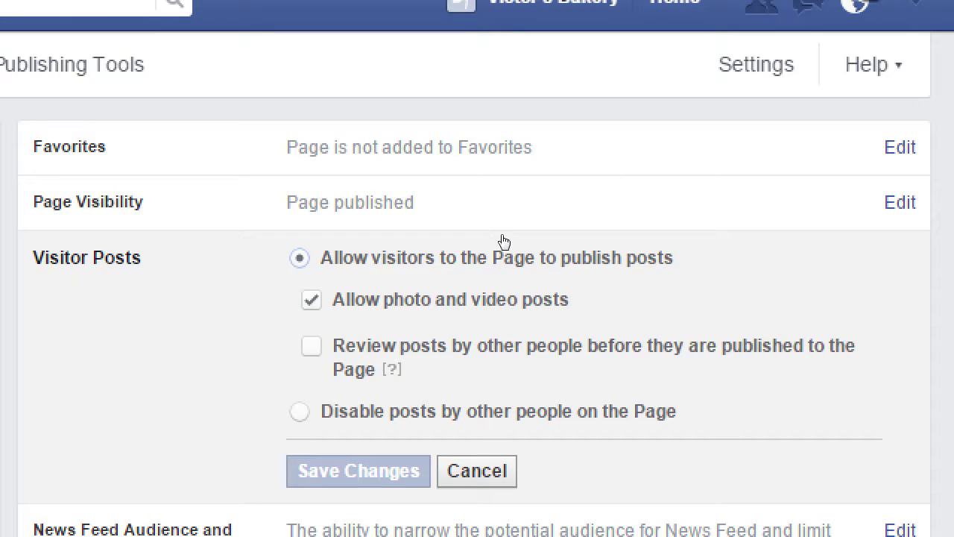
key(Tab)
key(Tab)
key(space)
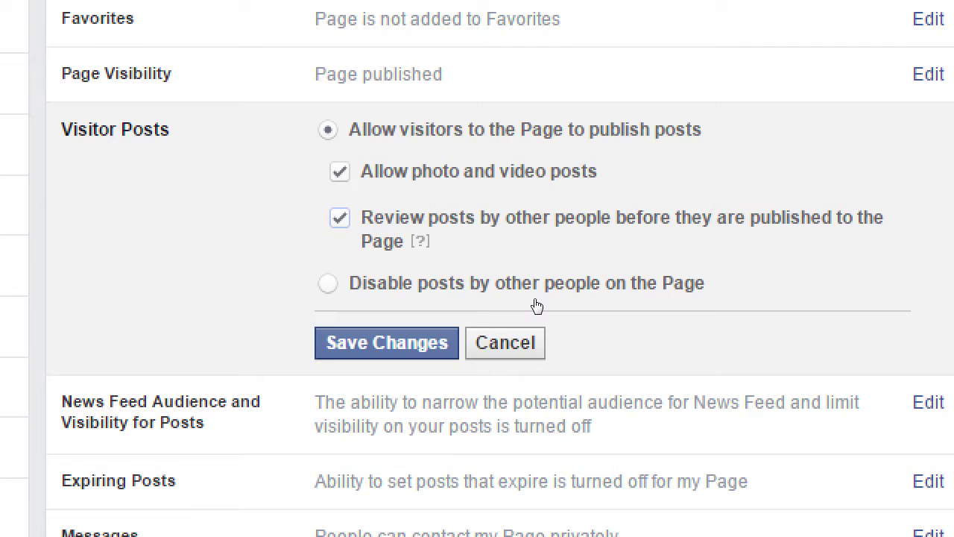
key(Return)
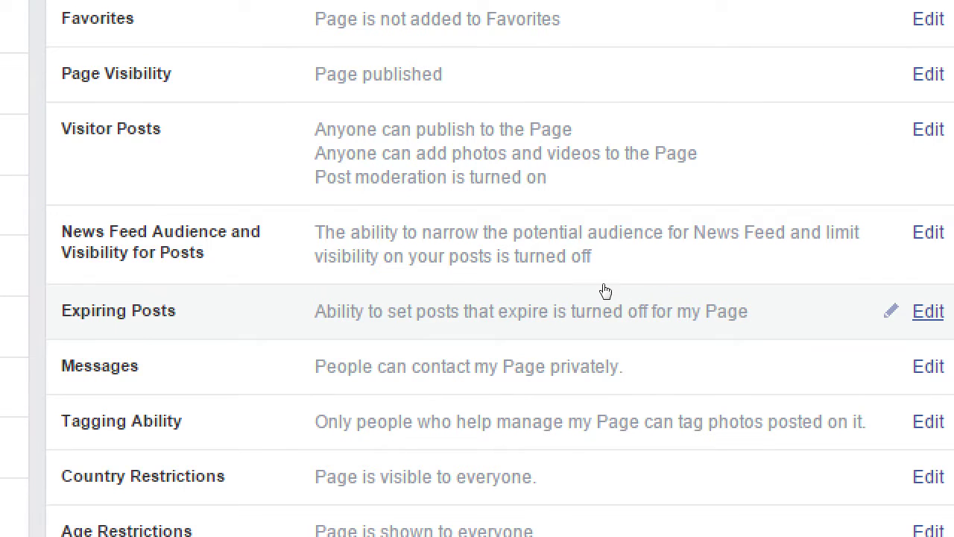
- Allow News Feed audience selection and post visibility options for the Page and save the change
click(673, 260)
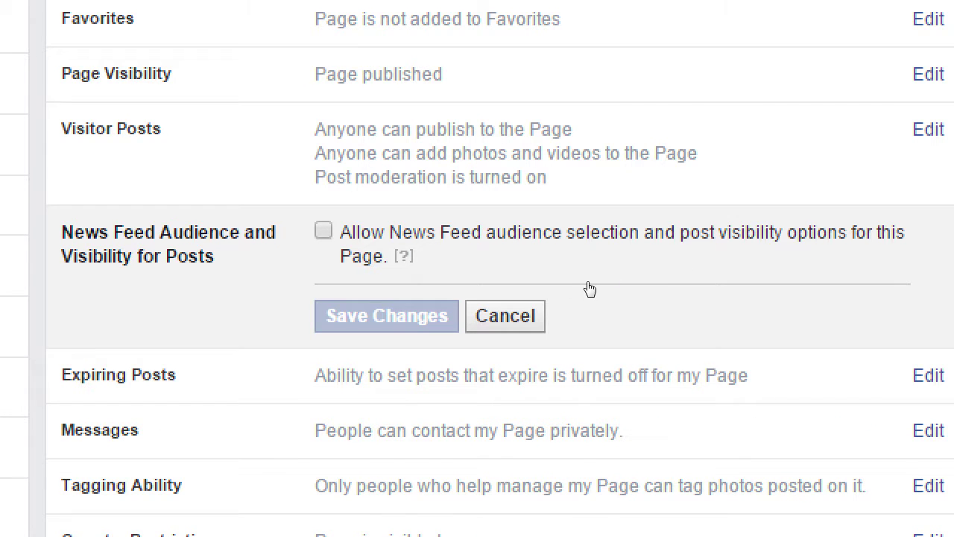
key(Escape)
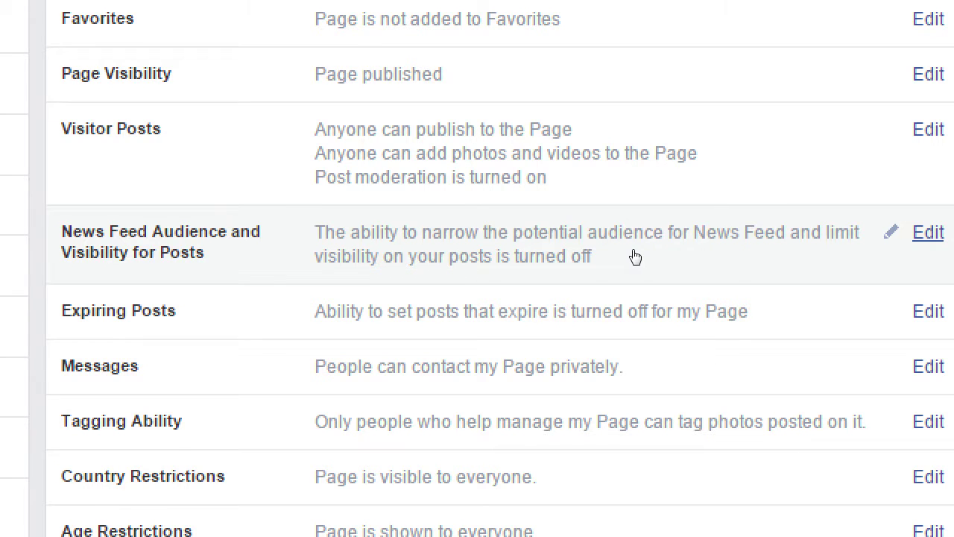
click(671, 246)
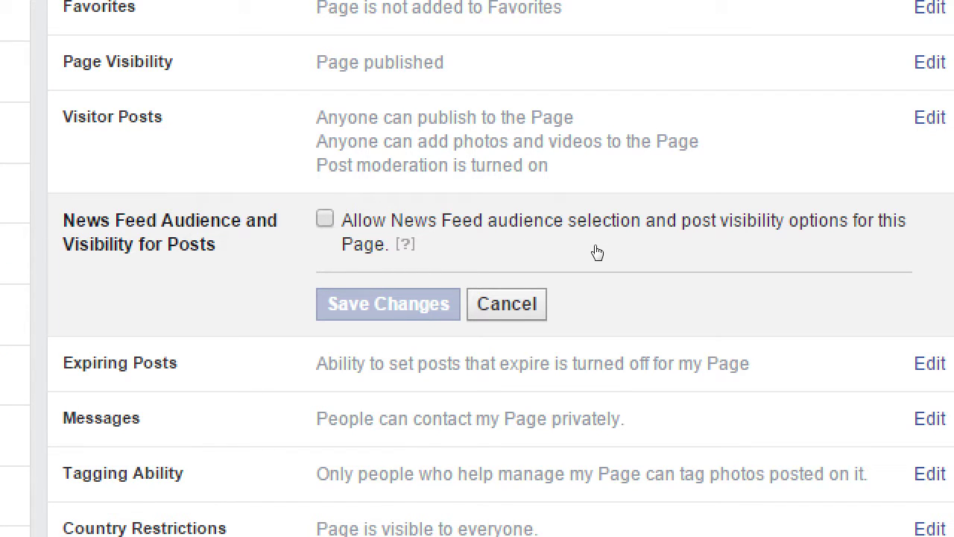
click(495, 239)
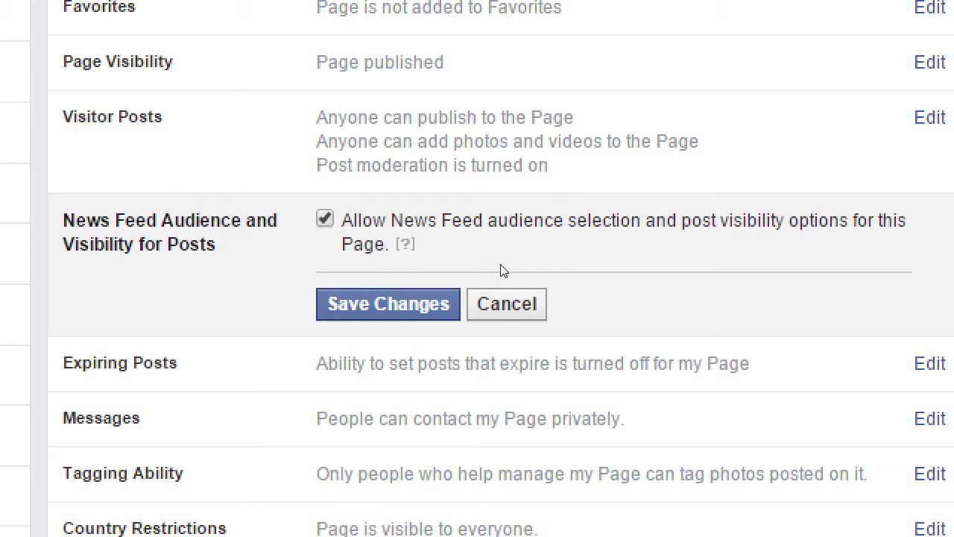
key(Return)
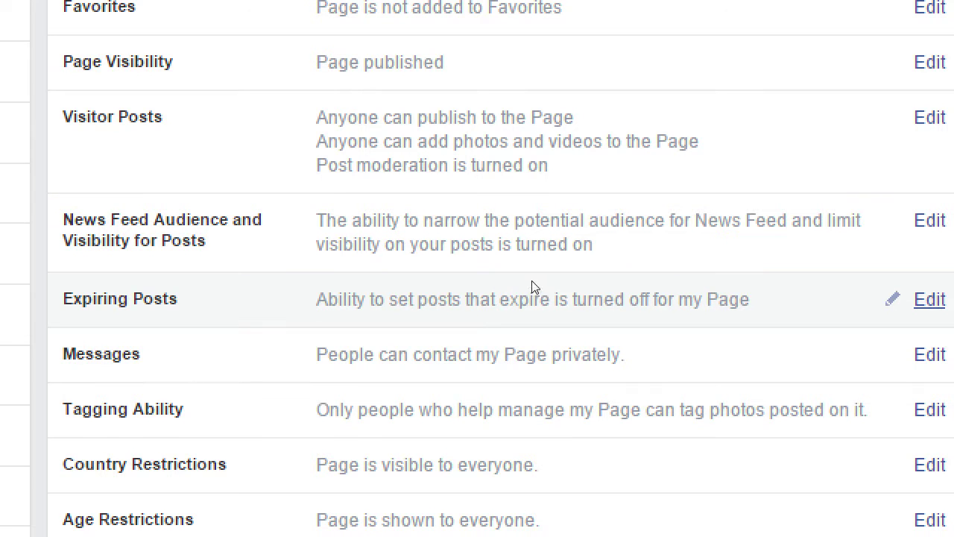
- Allow people who manage the Page to select a time when posts unpublish, and save the change
click(532, 287)
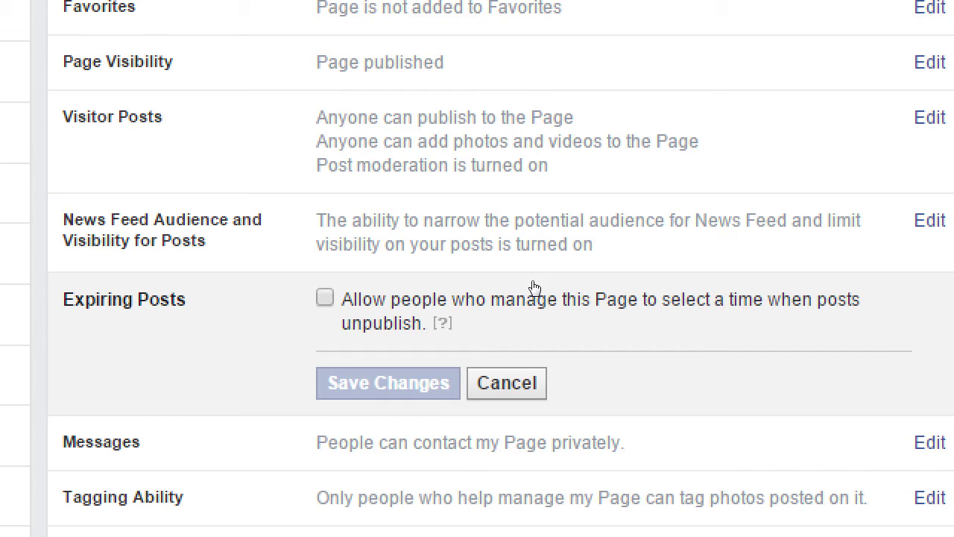
drag(383, 283, 417, 282)
click(423, 283)
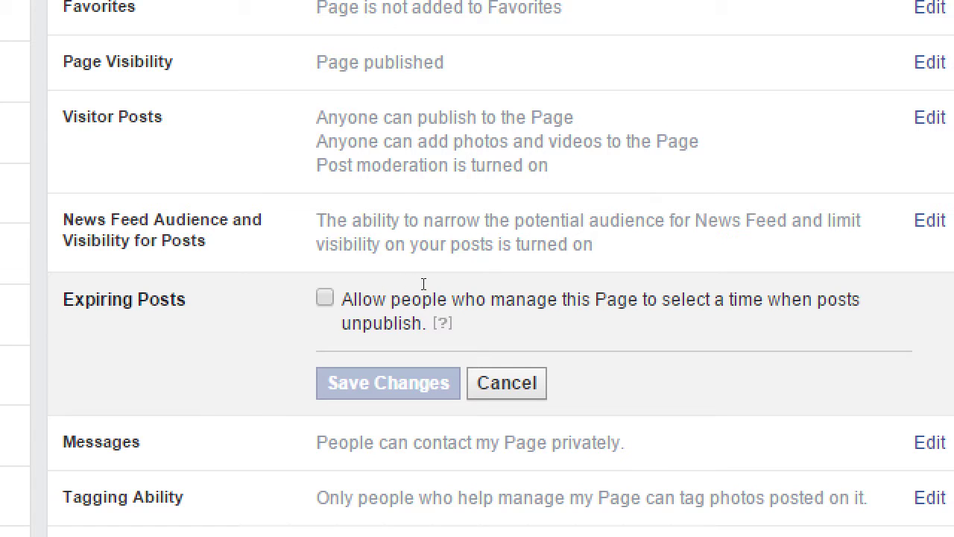
click(495, 292)
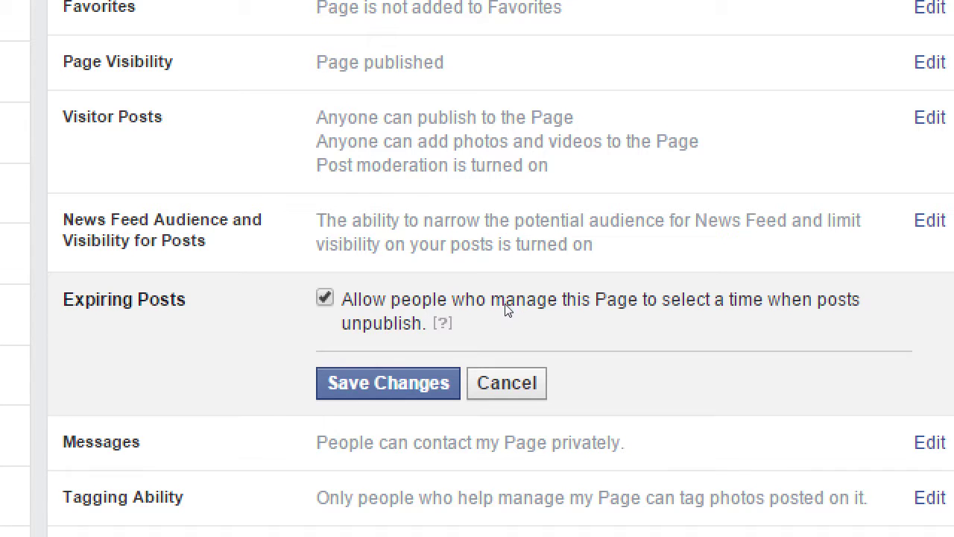
key(Return)
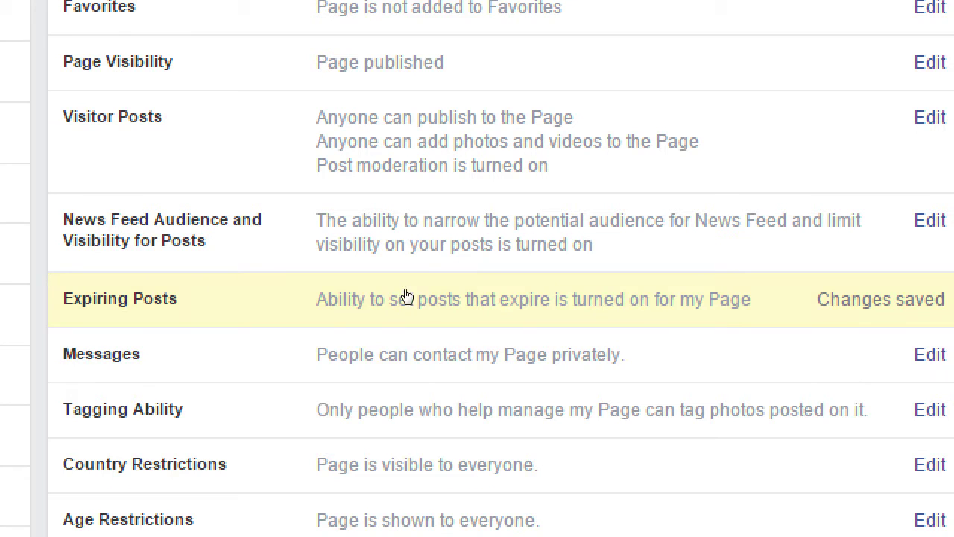
- Review the Expiring Posts and Messages settings, closing both without changes
click(633, 293)
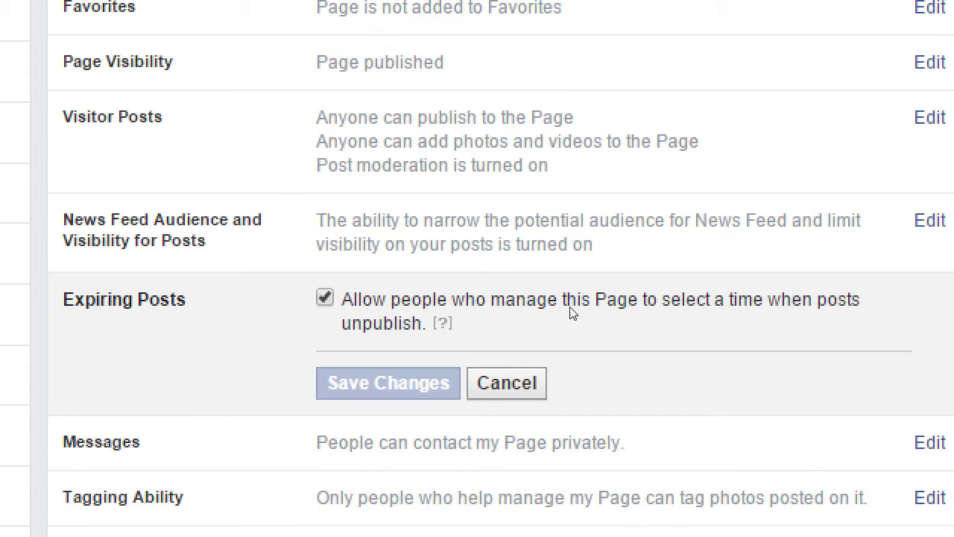
key(Escape)
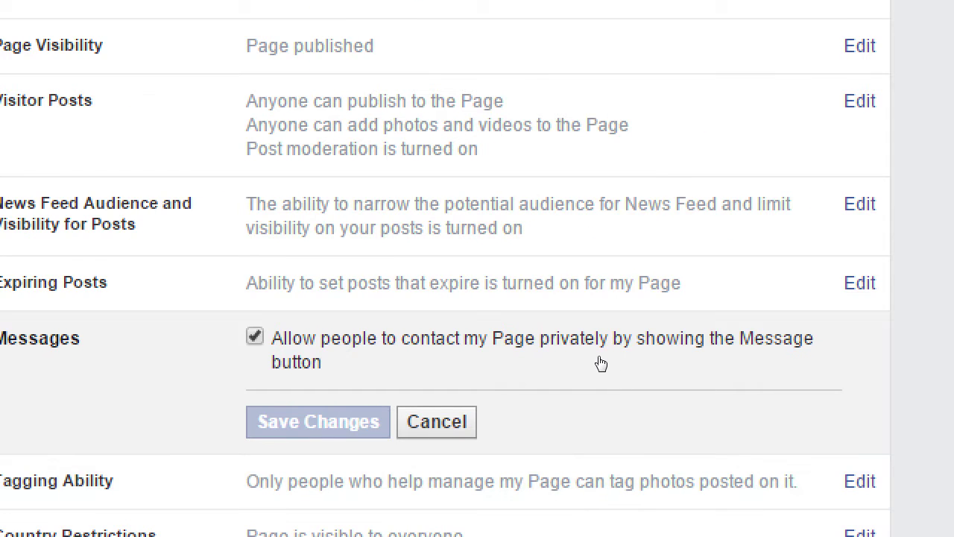
click(507, 438)
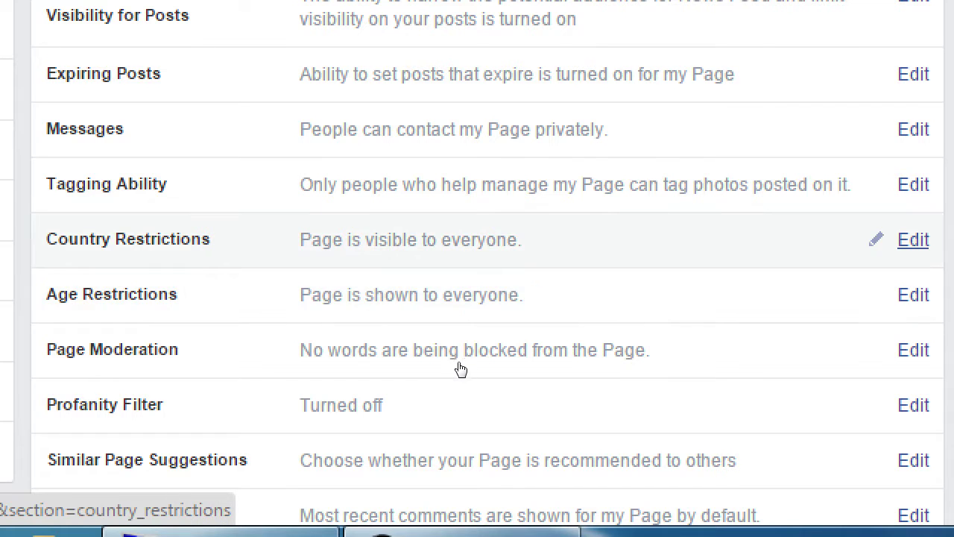
- Review the Page Moderation setting for blocked words and close it without adding any
click(436, 433)
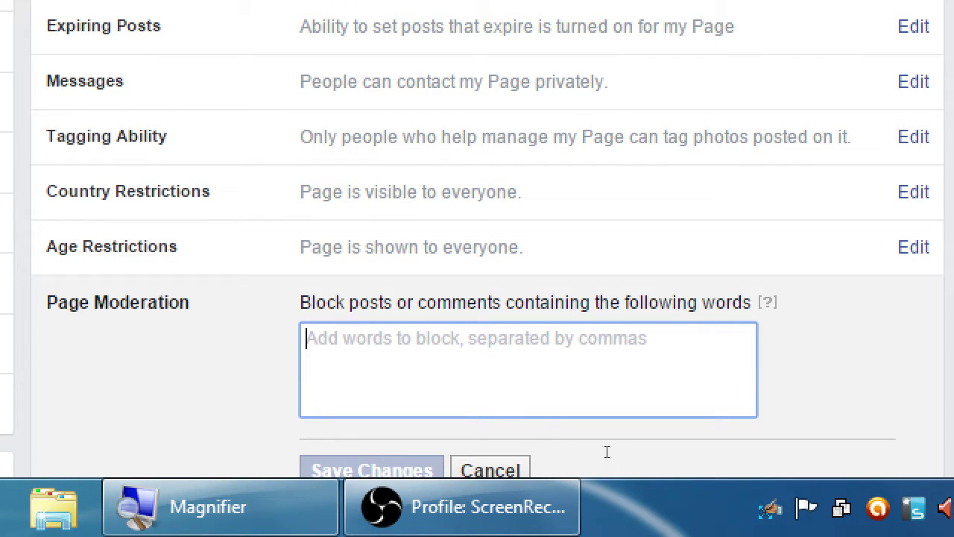
click(513, 471)
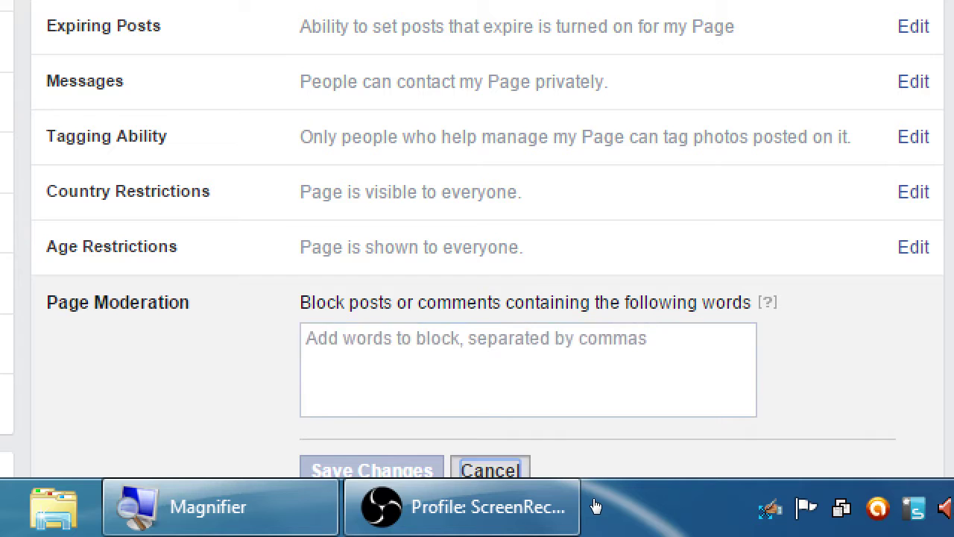
scroll(417, 449, down, 2)
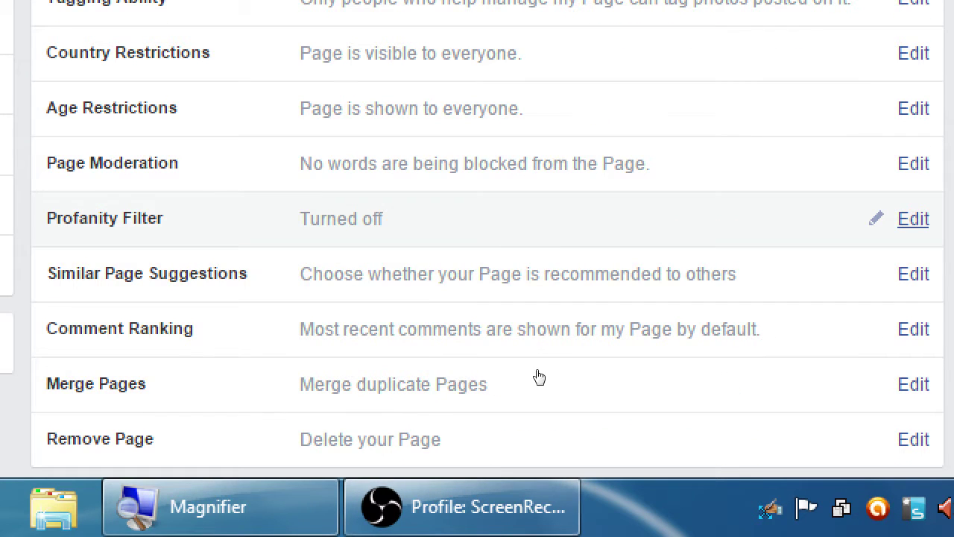
- Review the Profanity Filter levels Off, Medium and Strong, keep Off selected and close the setting
key(Return)
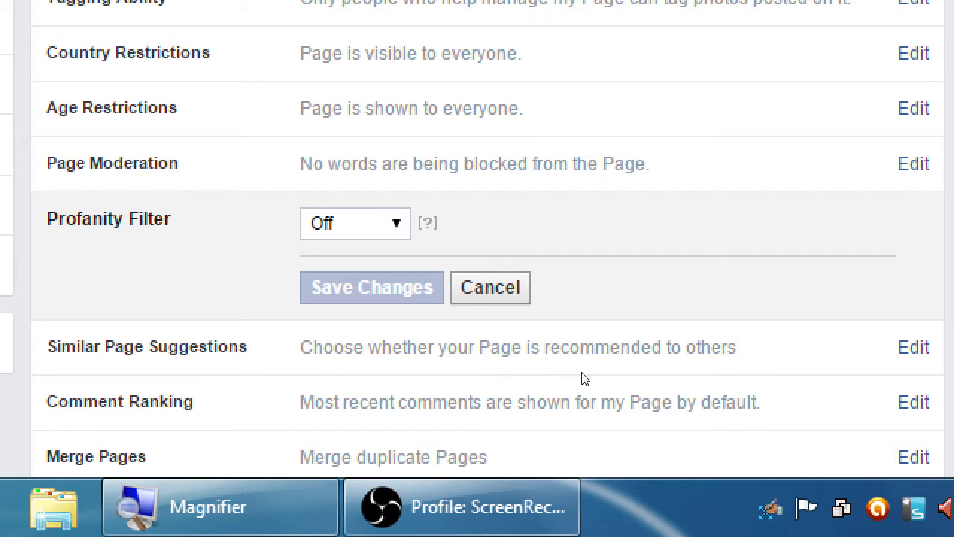
key(alt+Down)
key(Down)
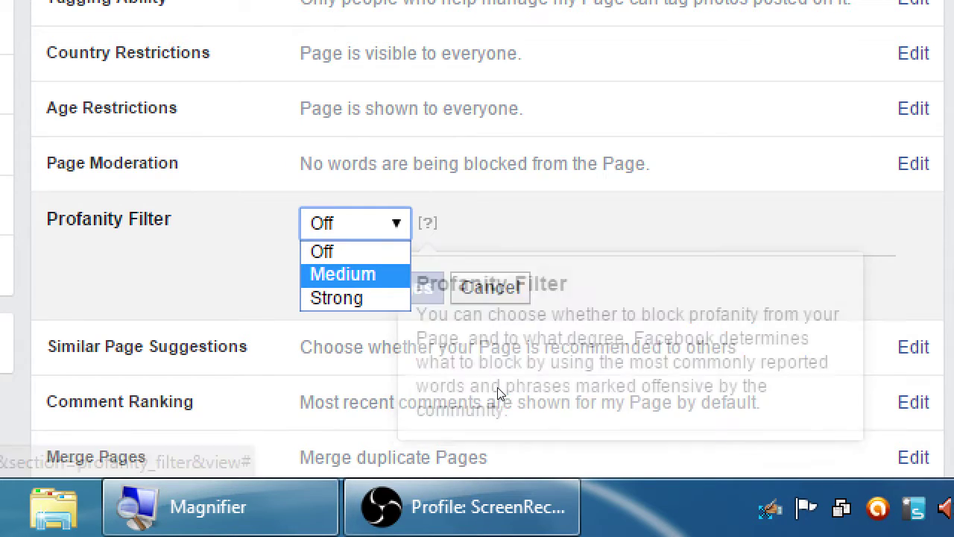
click(437, 383)
key(alt+Down)
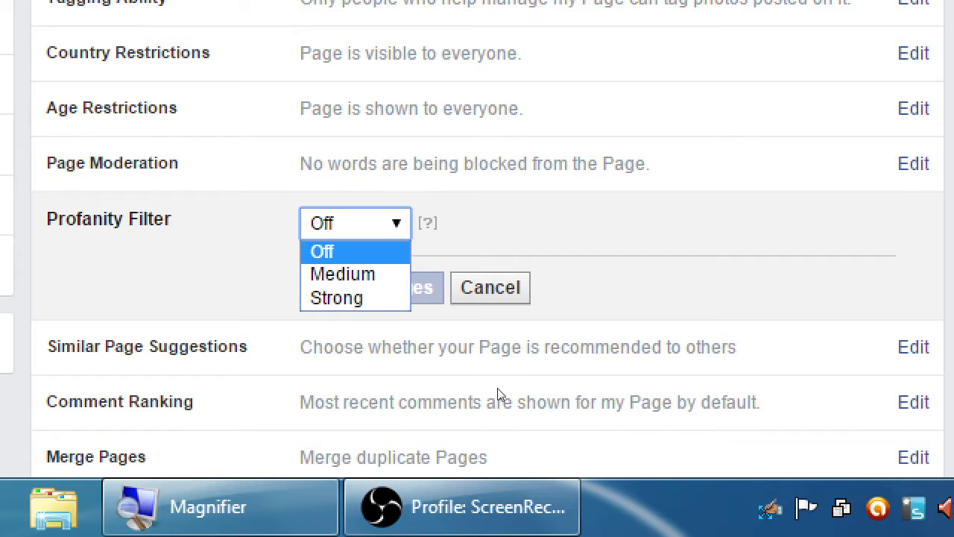
key(Down)
key(Down)
key(Up)
key(Up)
key(Return)
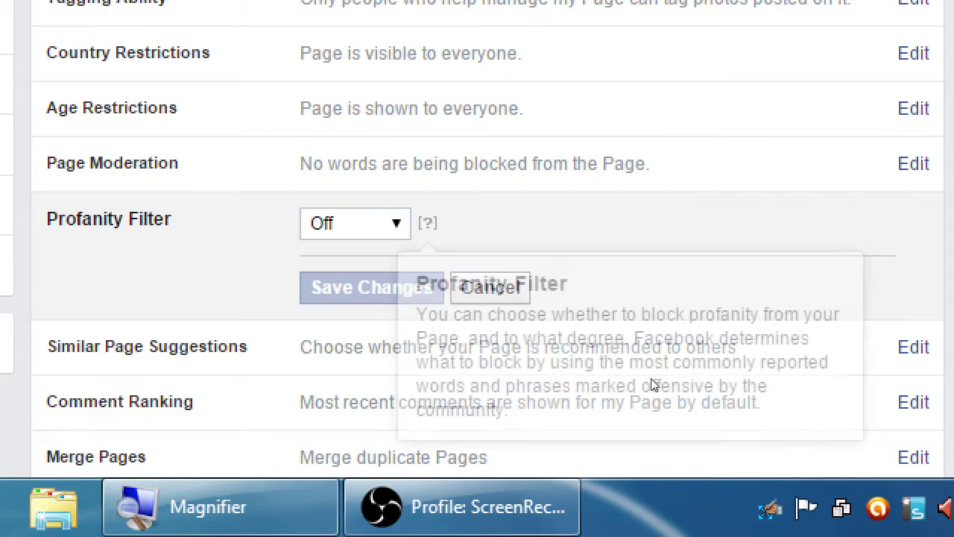
key(Escape)
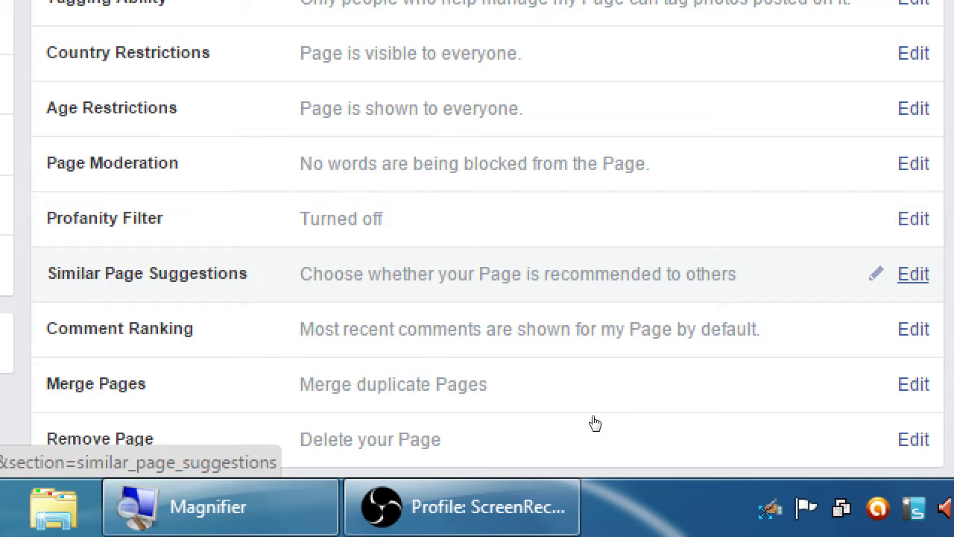
- Review the Similar Page Suggestions setting and cancel out of it, keeping the Page included in recommendations
key(Return)
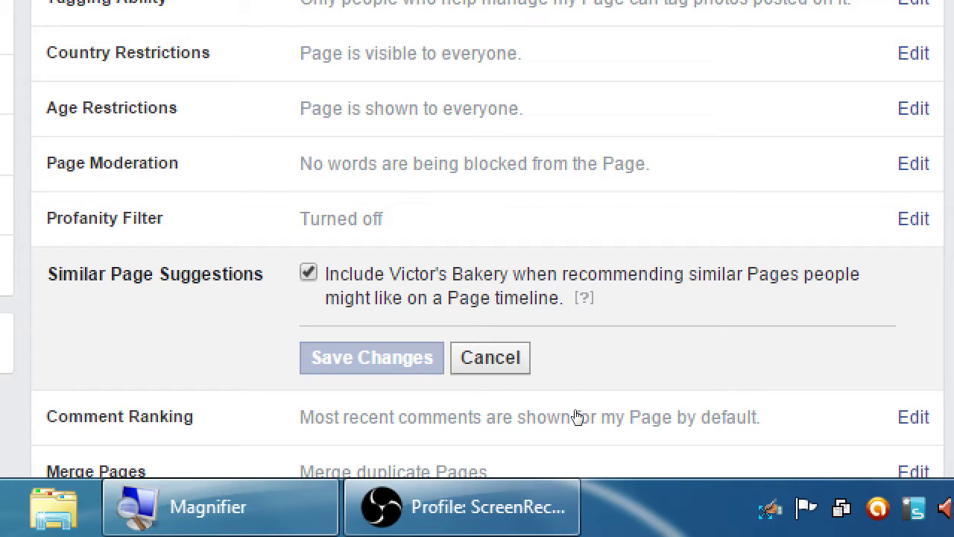
key(Tab)
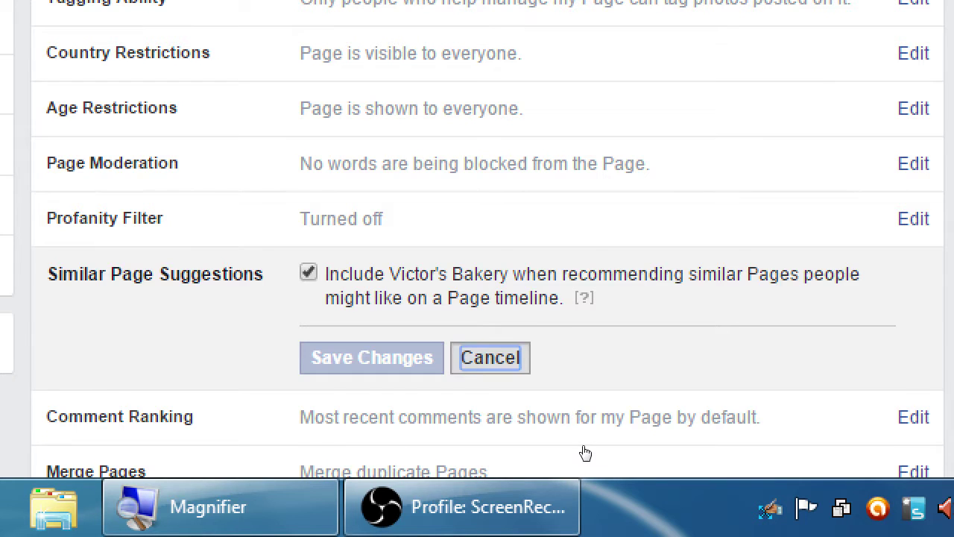
key(Return)
- Look over the whole list of general Page settings and the other settings categories
scroll(585, 472, down, 1)
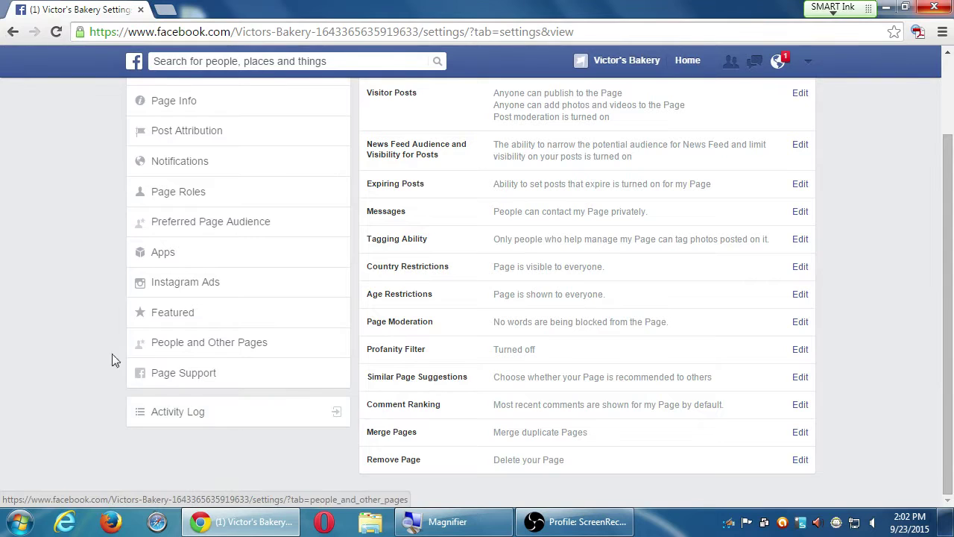
scroll(62, 366, up, 1)
scroll(62, 363, up, 1)
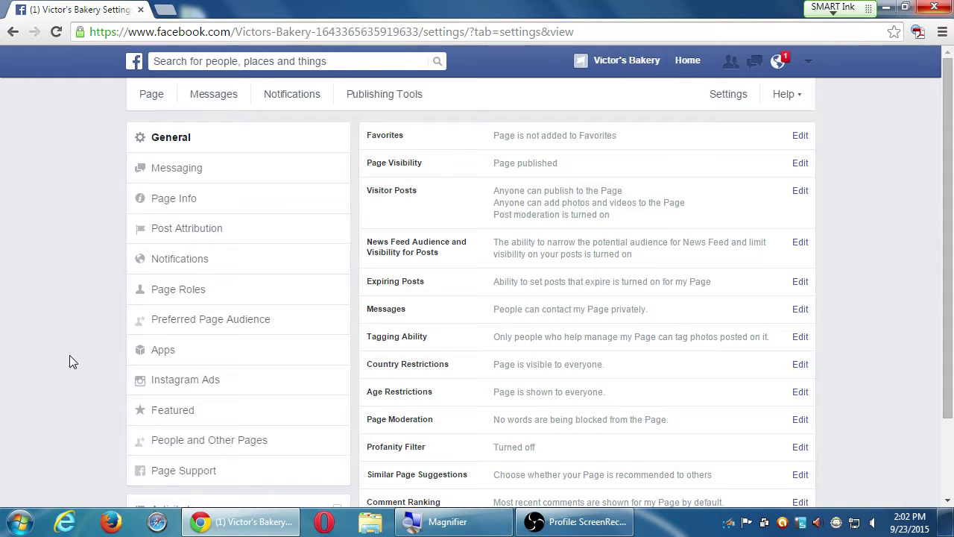
key(super+plus)
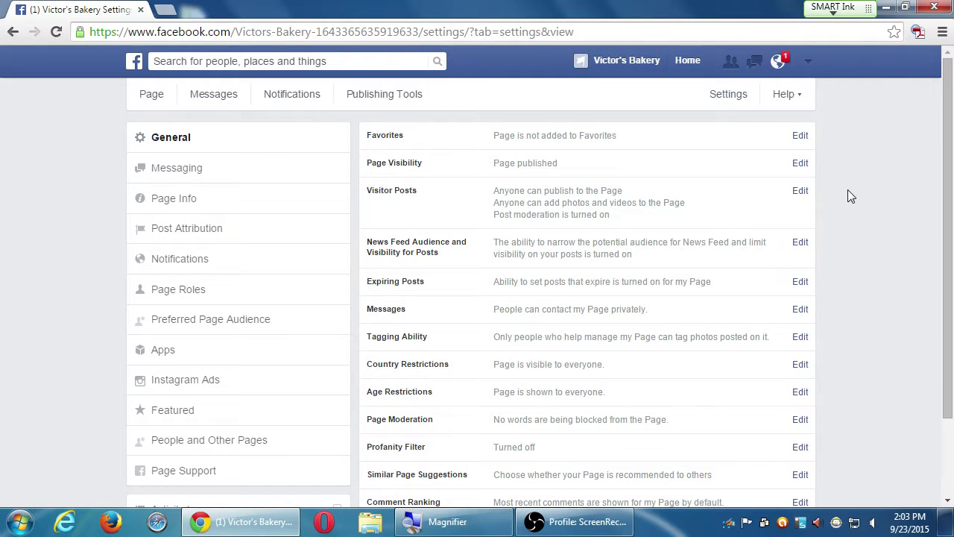
scroll(847, 190, down, 3)
scroll(857, 203, up, 2)
scroll(845, 192, up, 1)
scroll(841, 196, down, 1)
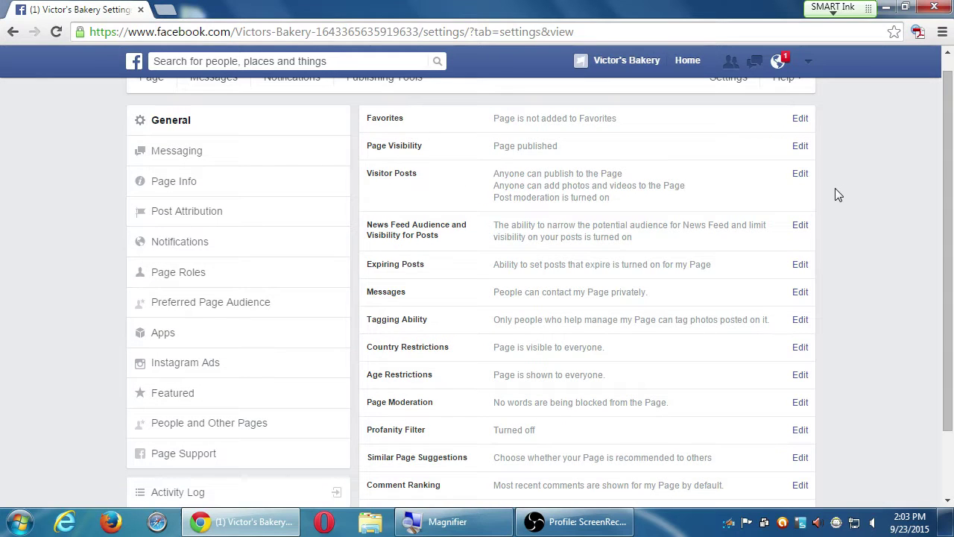
- Open the Messaging settings and look over the response time and instant reply options
click(203, 153)
scroll(412, 131, down, 3)
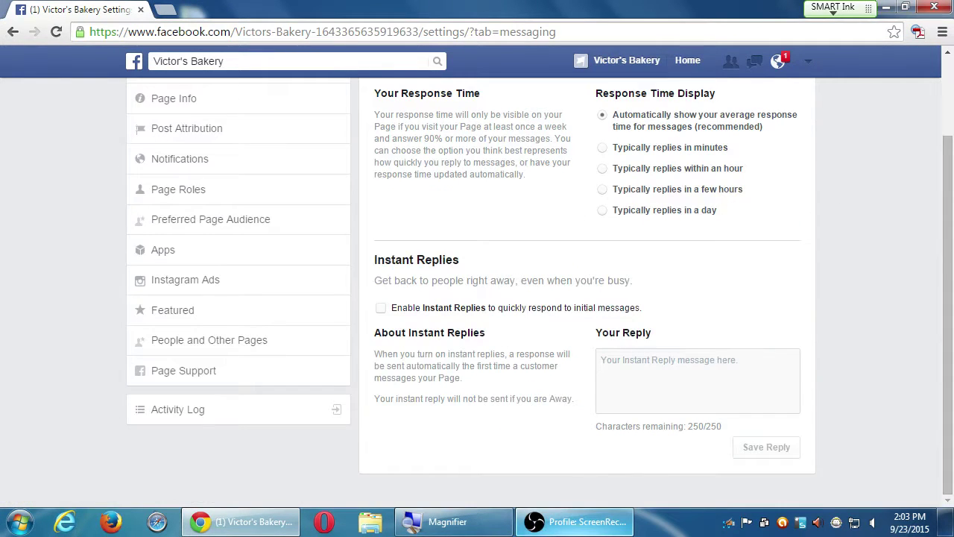
scroll(506, 496, up, 3)
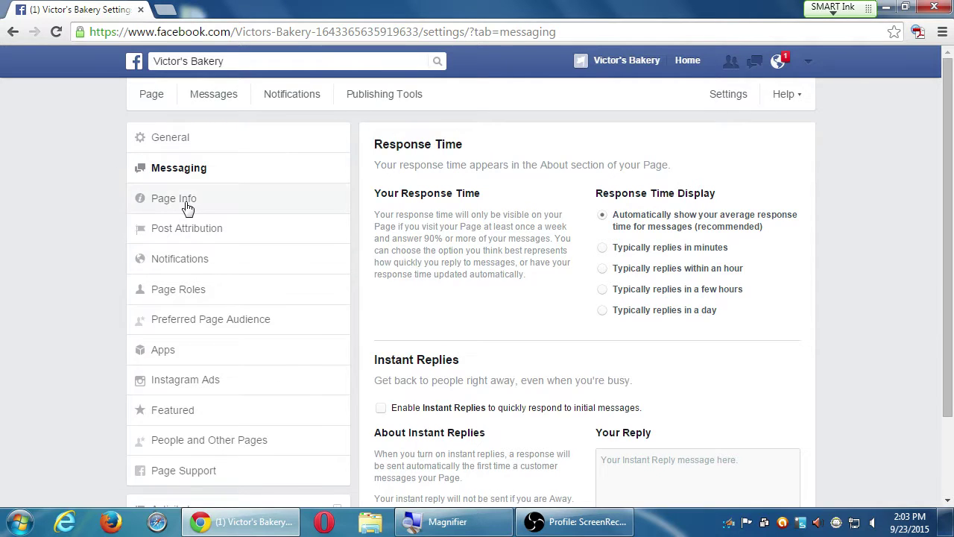
- Open the Page Info settings and look over the About section of the Page
click(187, 201)
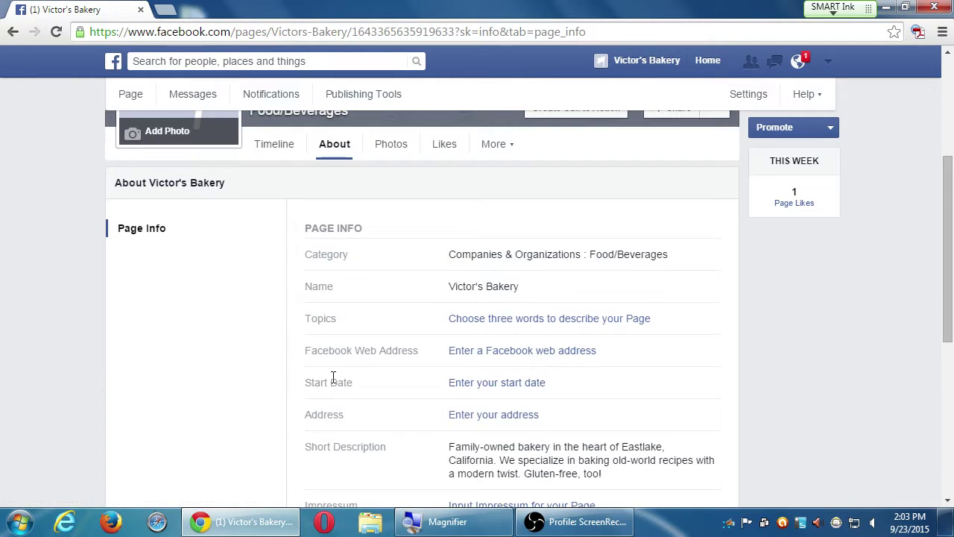
scroll(305, 356, up, 2)
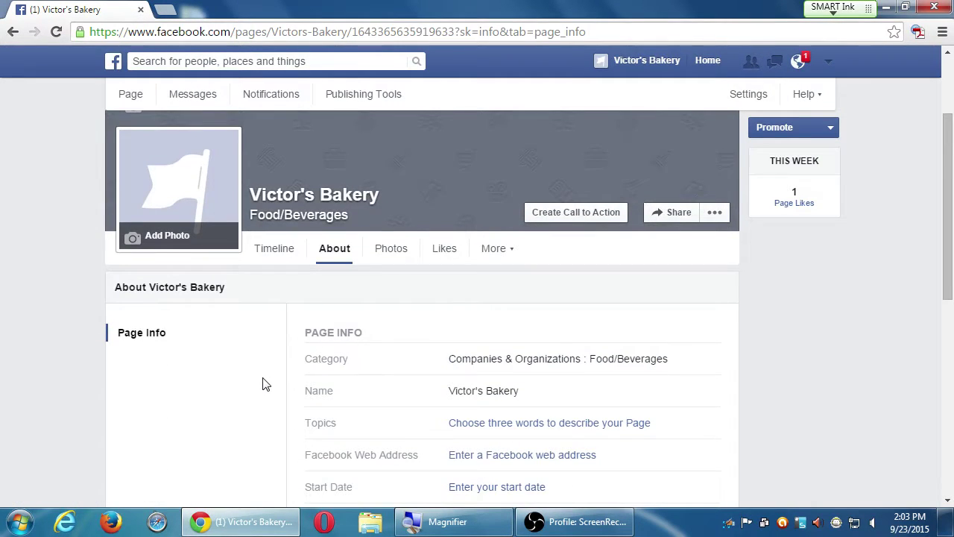
scroll(262, 378, up, 1)
scroll(99, 284, up, 1)
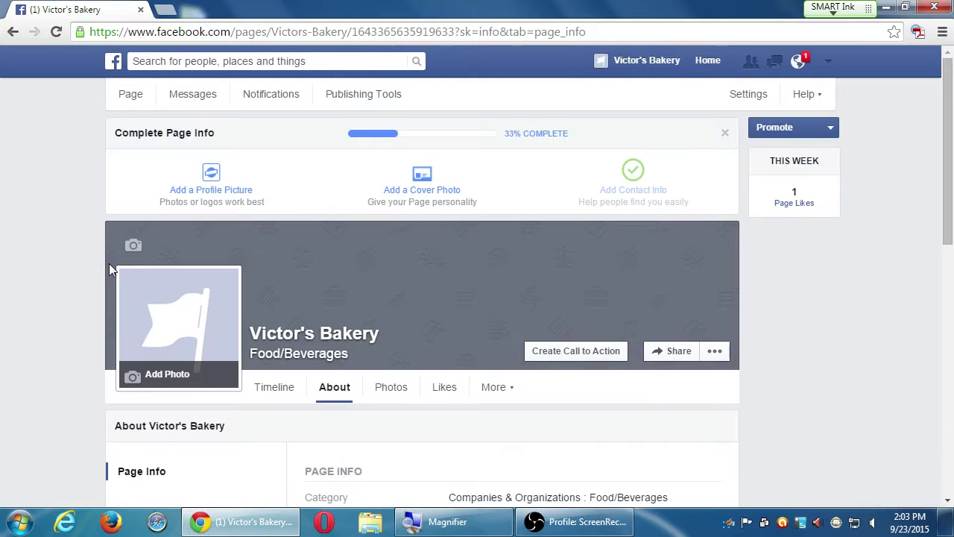
- Return to the Page settings and open Page Info again to reach the category details
click(747, 95)
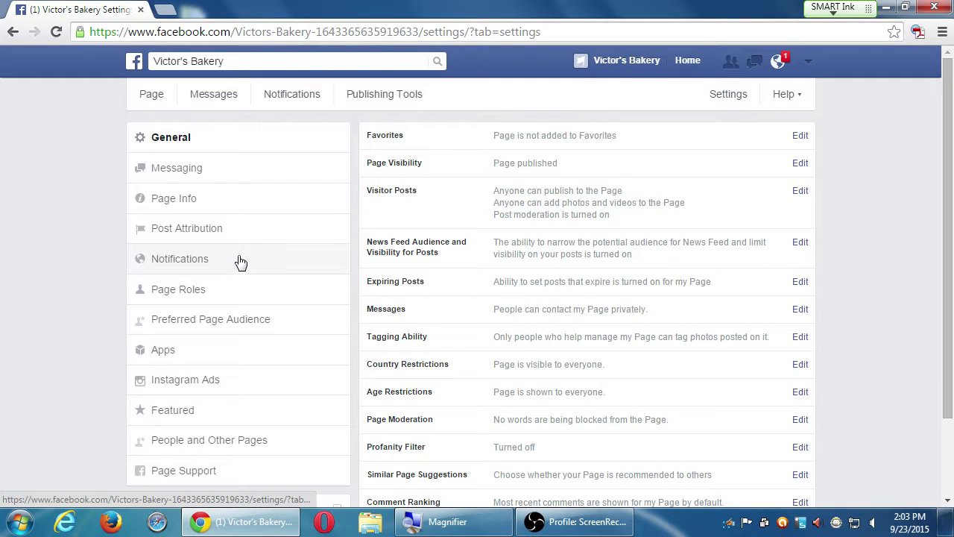
click(190, 209)
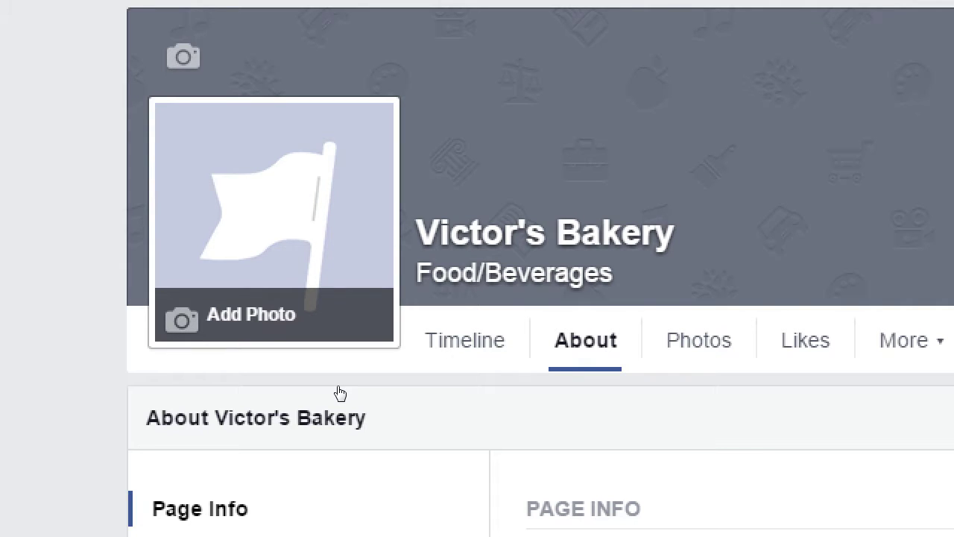
scroll(395, 392, down, 4)
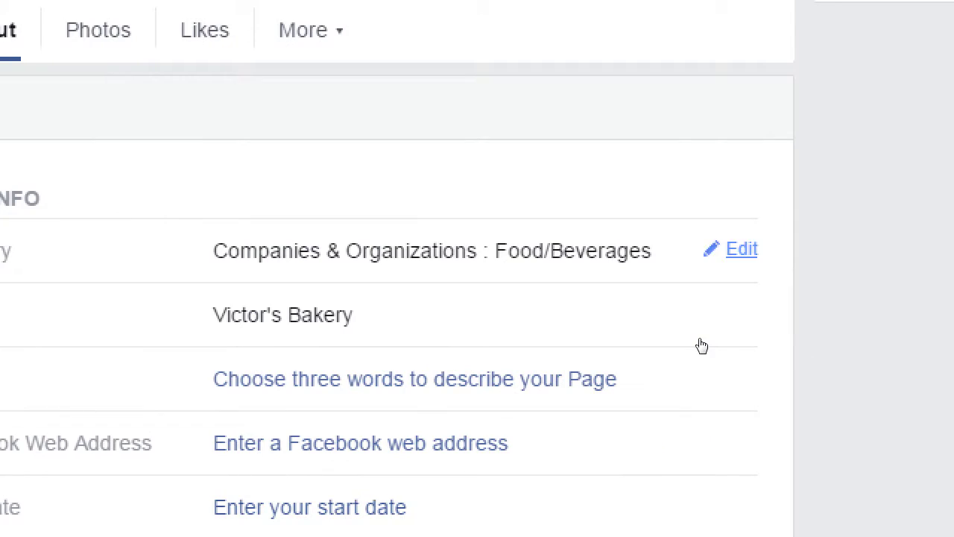
- Open the Page's category for editing, look through the main category and subcategory choices, and close it without changes
click(940, 243)
click(475, 256)
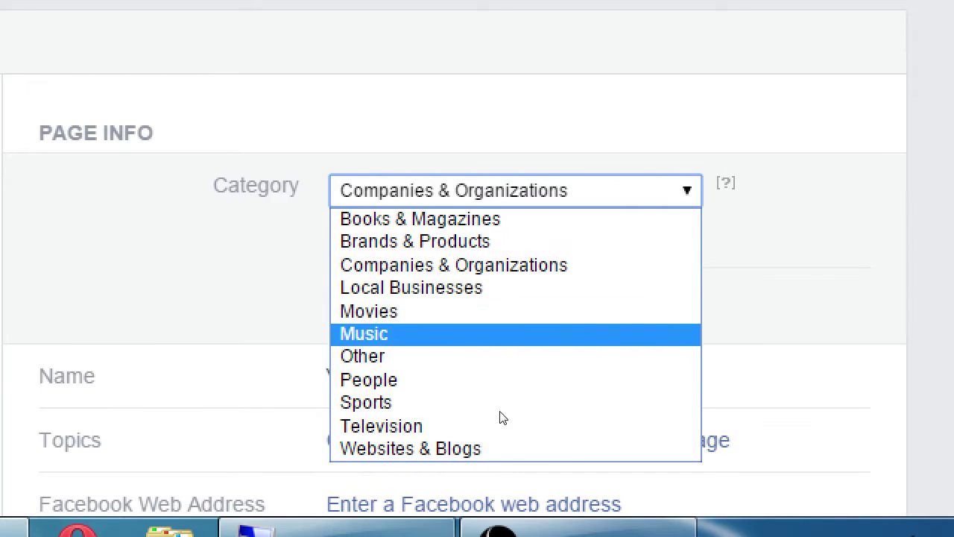
key(Escape)
key(Tab)
key(alt+Down)
key(Escape)
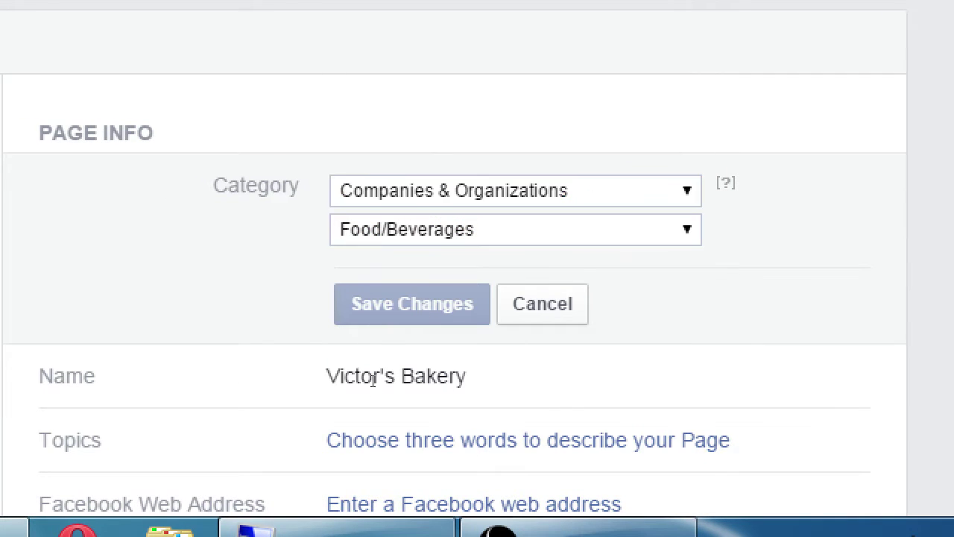
key(shift+Tab)
key(alt+Down)
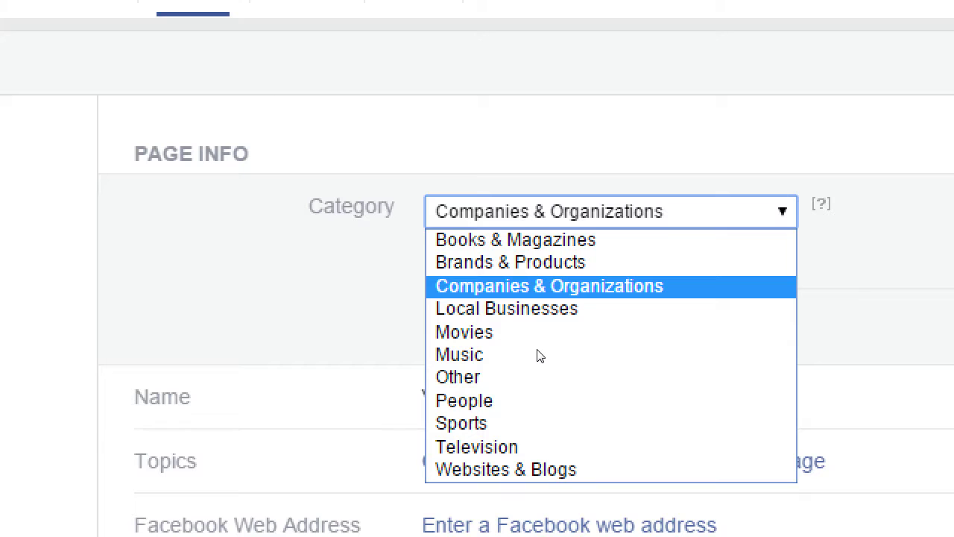
key(Up)
key(Up)
key(Escape)
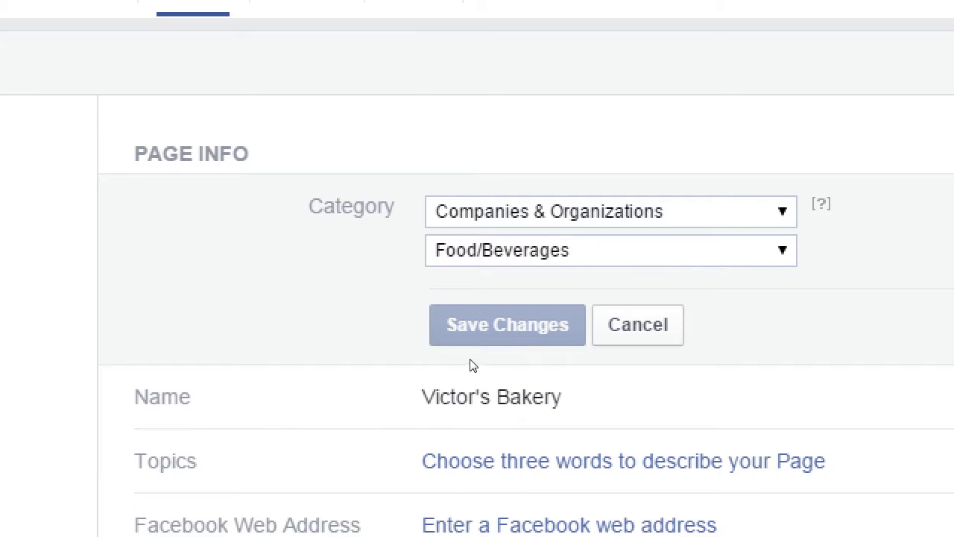
key(Escape)
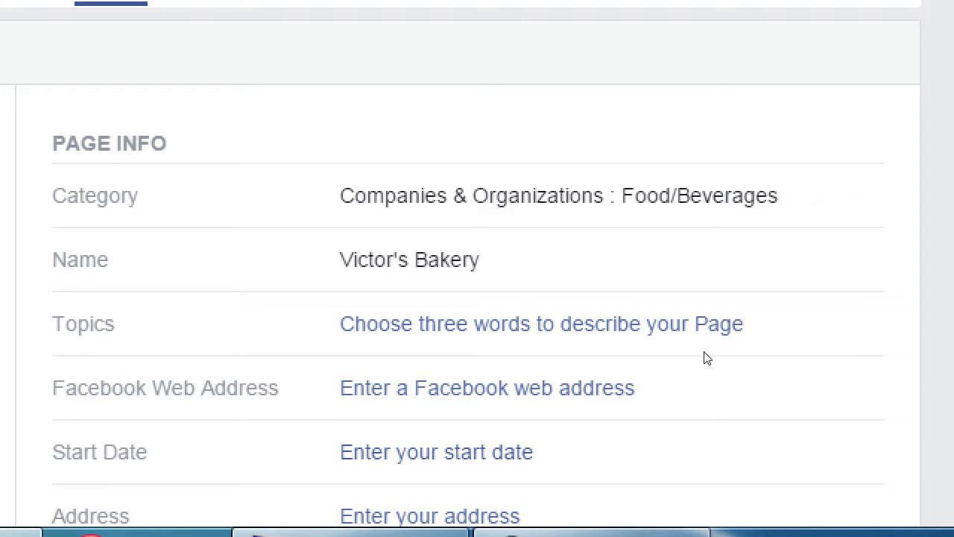
- Reopen the category editor and browse the main categories, keeping Companies & Organizations
click(703, 196)
click(596, 200)
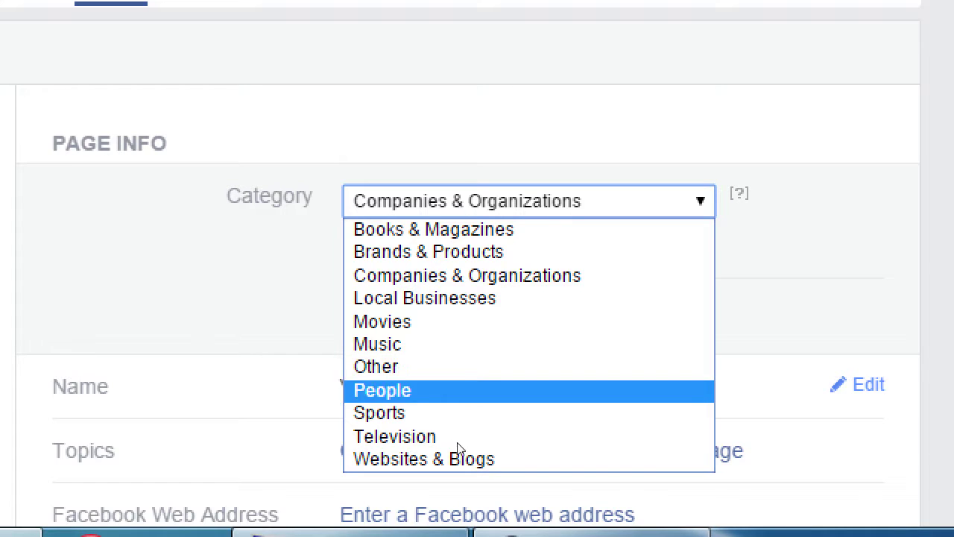
key(Up)
key(Up)
key(Up)
key(Up)
key(Up)
key(Up)
key(Up)
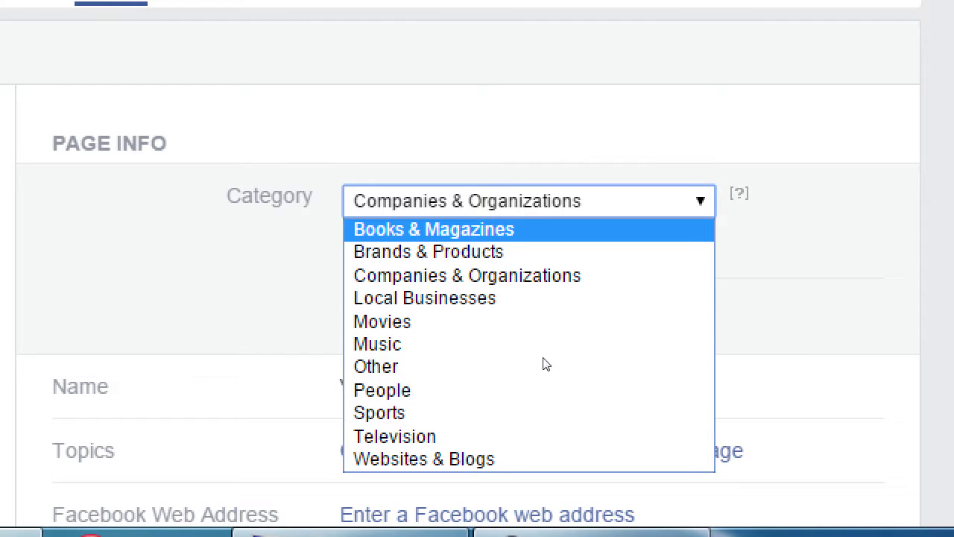
key(Down)
key(Escape)
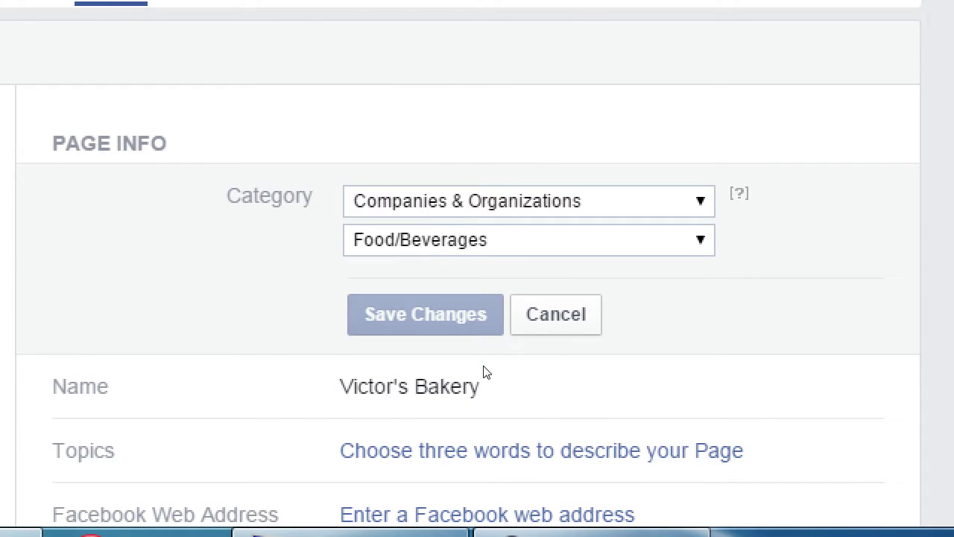
- Browse the Page's subcategories, try Consulting/Business Services, and discard the category change
key(Tab)
key(alt+Down)
key(Up)
key(Up)
key(Up)
key(Up)
key(Up)
key(Up)
key(Up)
key(Up)
key(Up)
key(Up)
key(Up)
key(Up)
key(Up)
key(Up)
key(Up)
key(Up)
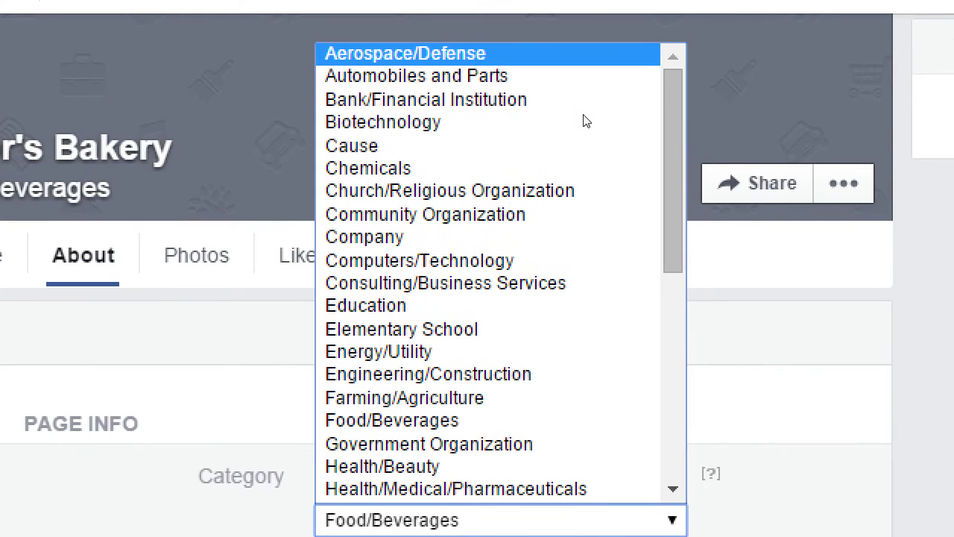
key(Down)
key(Down)
key(Down)
key(Down)
key(Down)
key(Down)
key(Down)
key(Down)
key(Down)
key(Down)
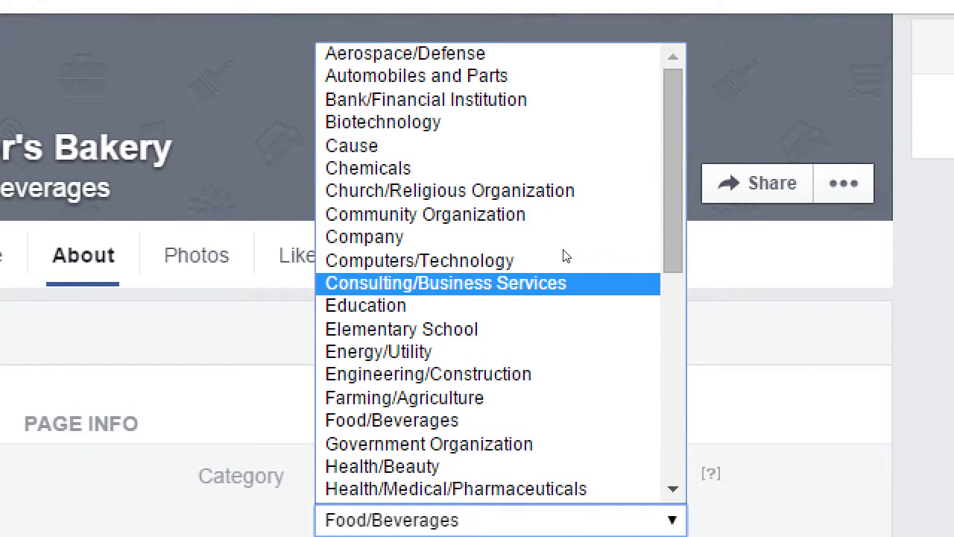
key(Return)
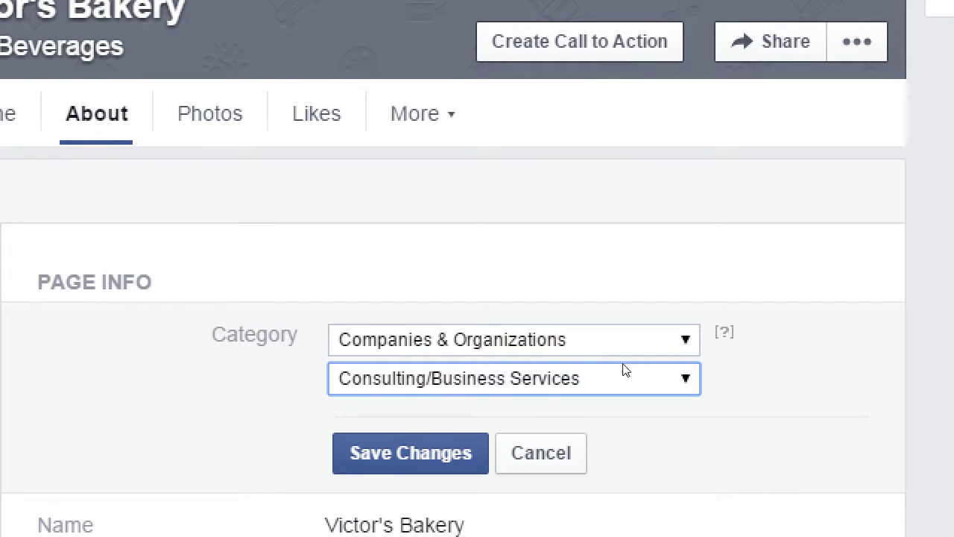
click(570, 407)
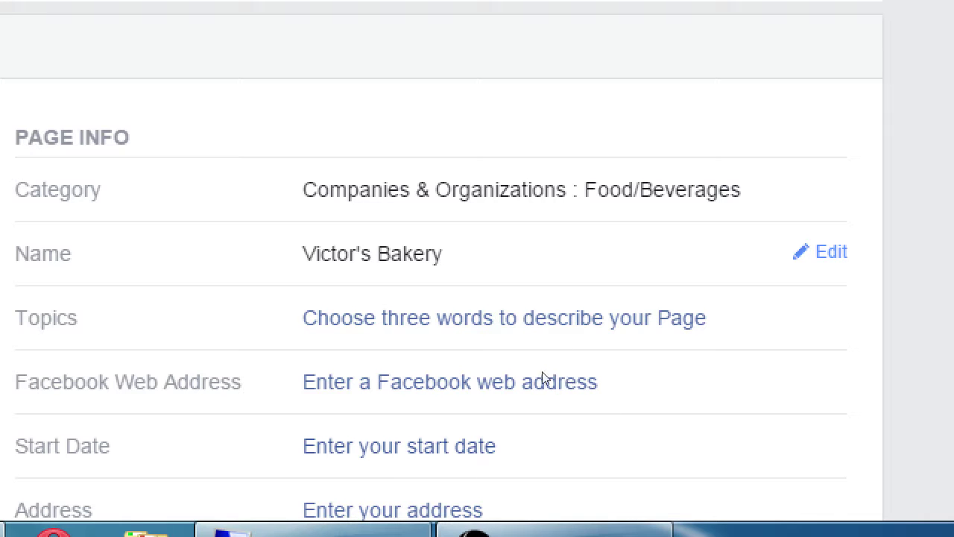
- Open the Page's Topics for editing and add the Cookies interest suggestion as a topic
drag(299, 473, 367, 481)
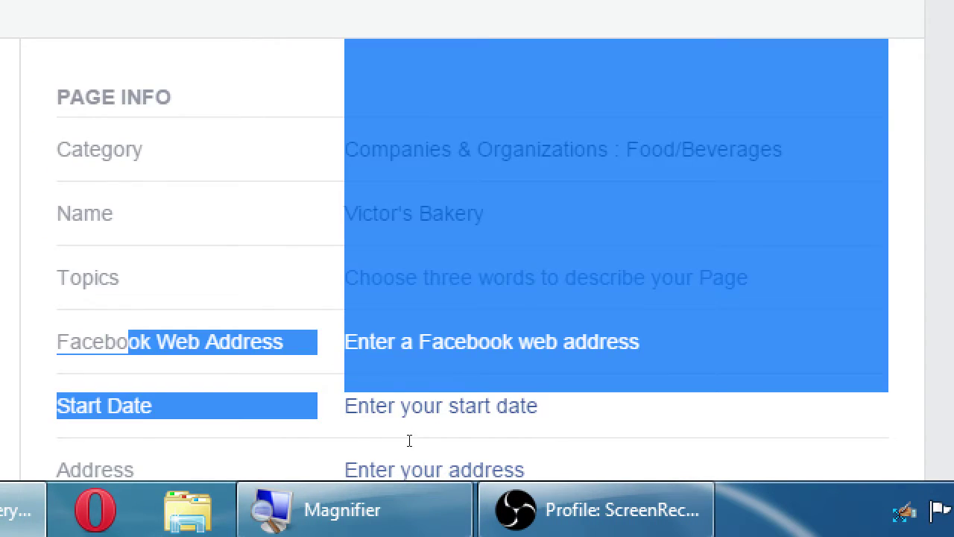
click(403, 441)
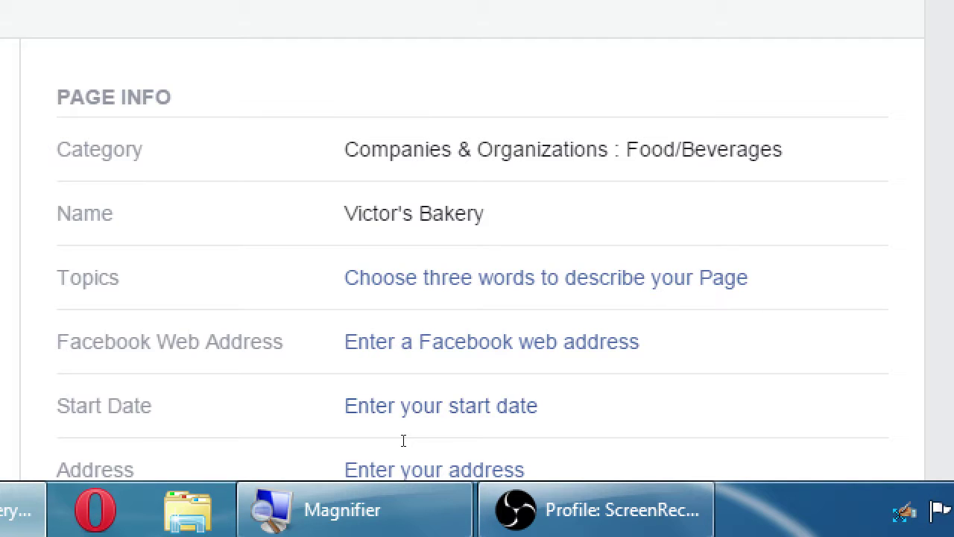
key(Tab)
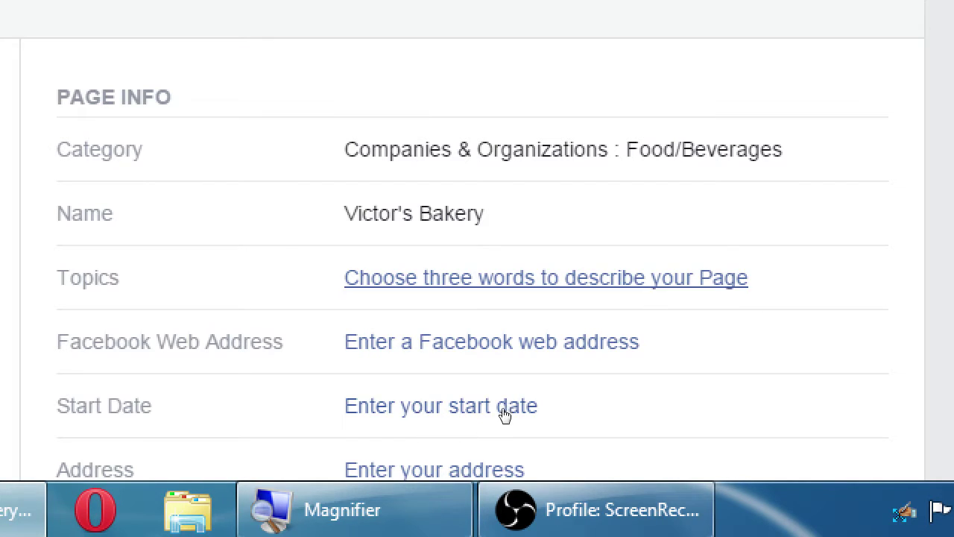
key(Return)
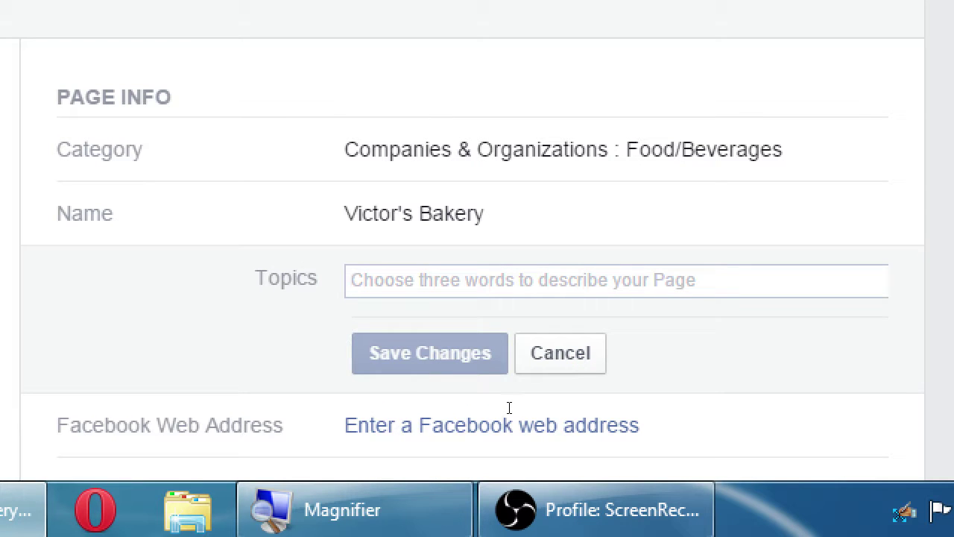
text(cookies)
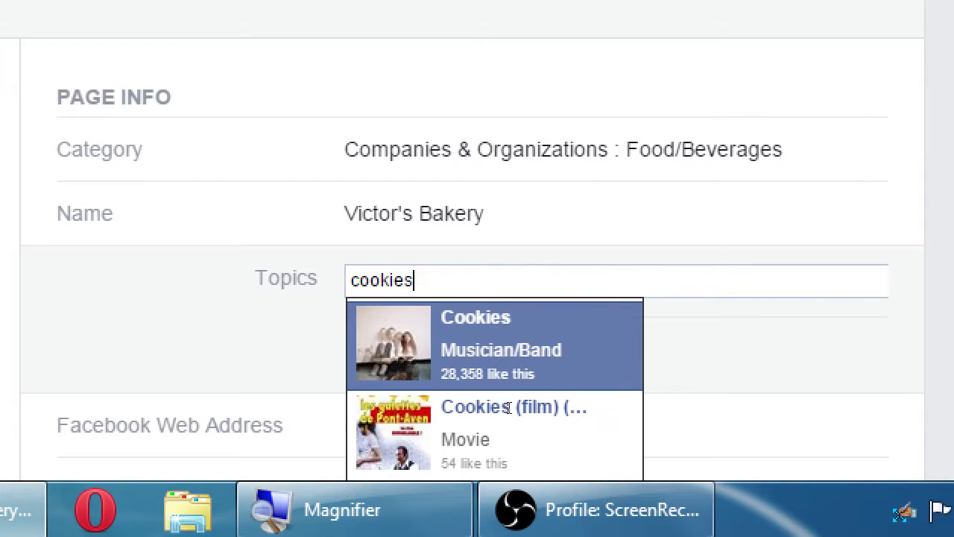
scroll(445, 460, down, 2)
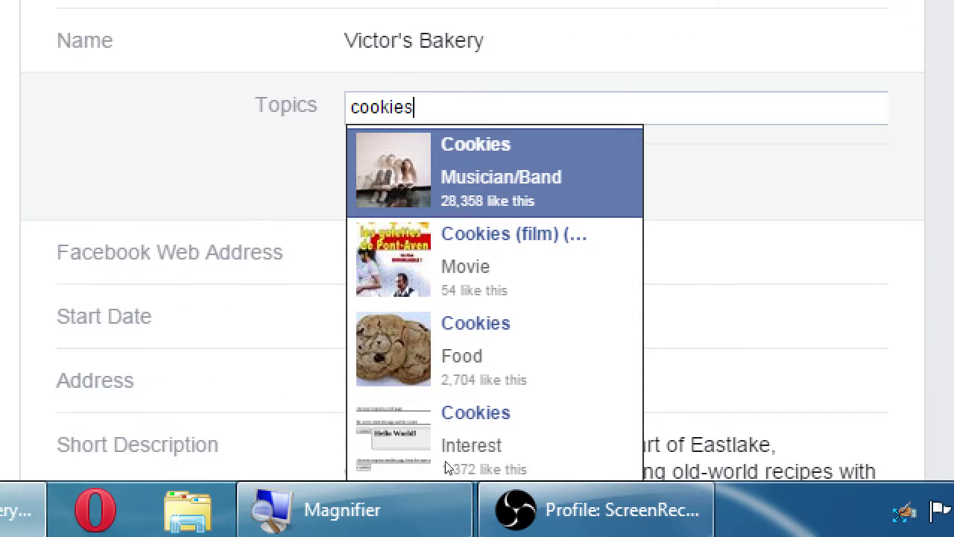
click(522, 447)
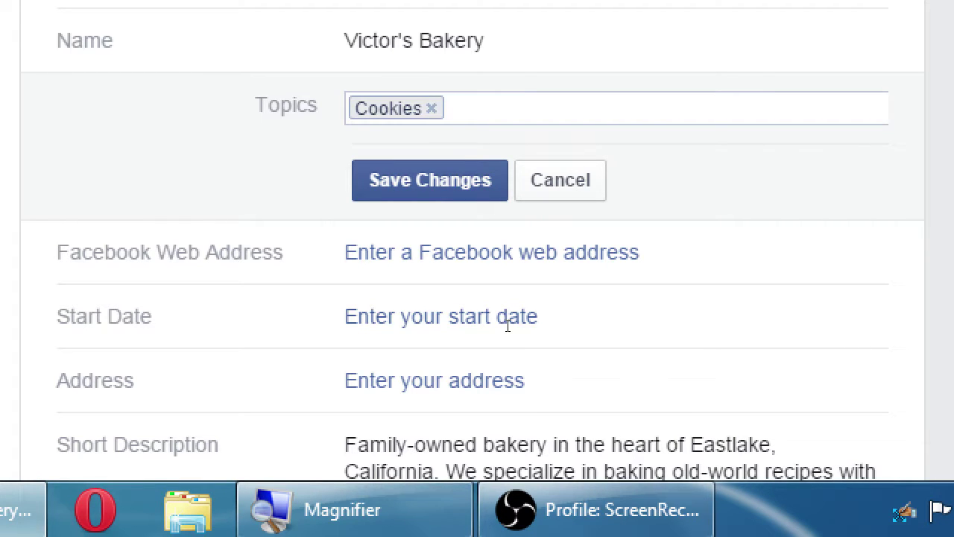
- Try to find a second Page topic with "carma" and clear the entry
text(carma)
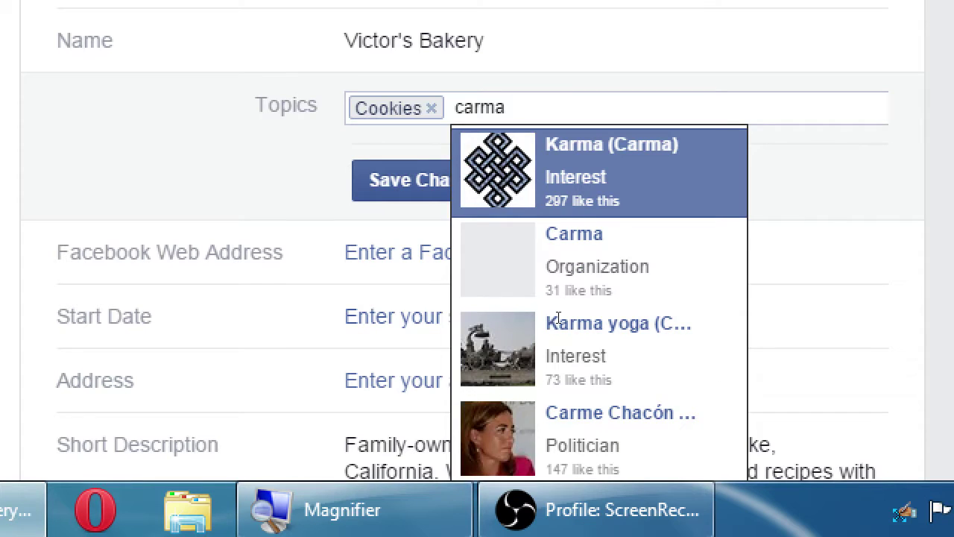
key(ctrl+a)
key(BackSpace)
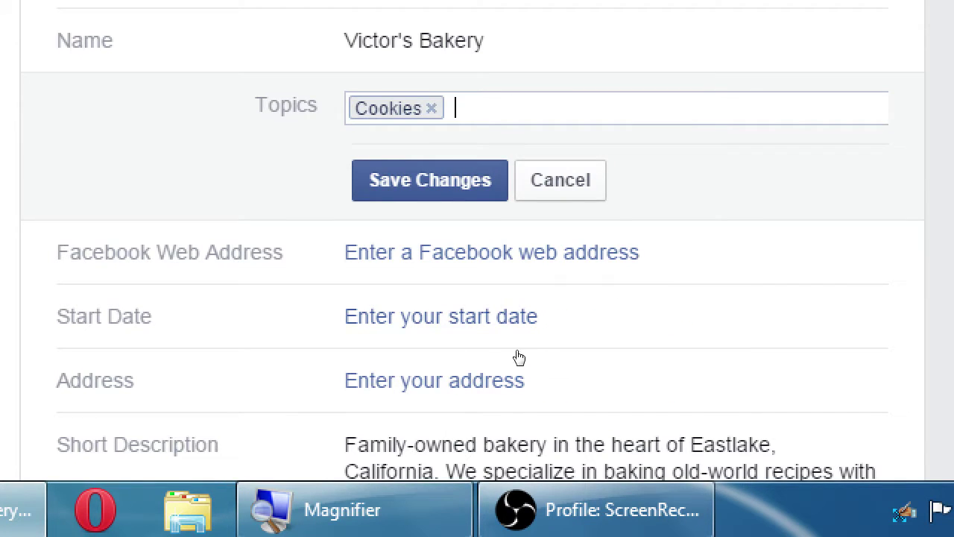
- Save Cookies as the Page's topic
key(Return)
key(super+minus)
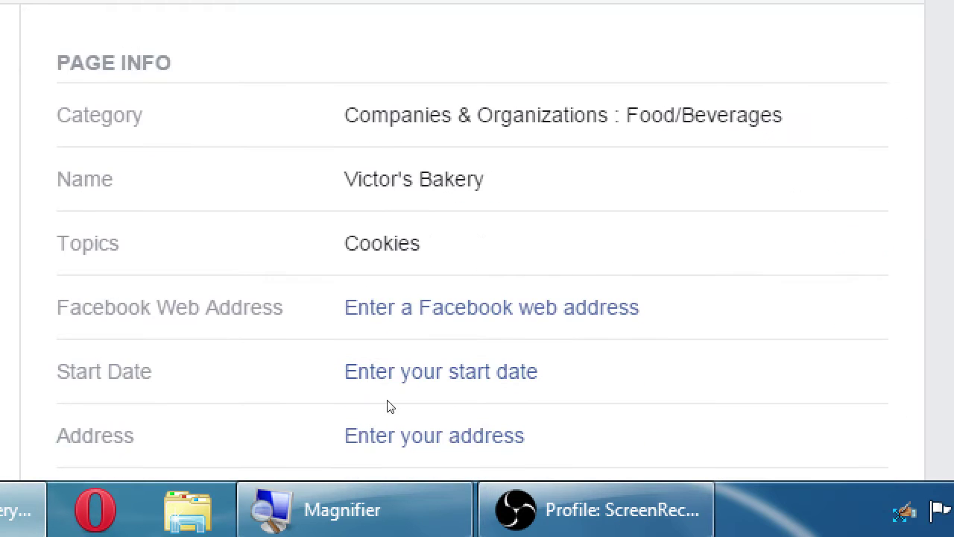
key(super+plus)
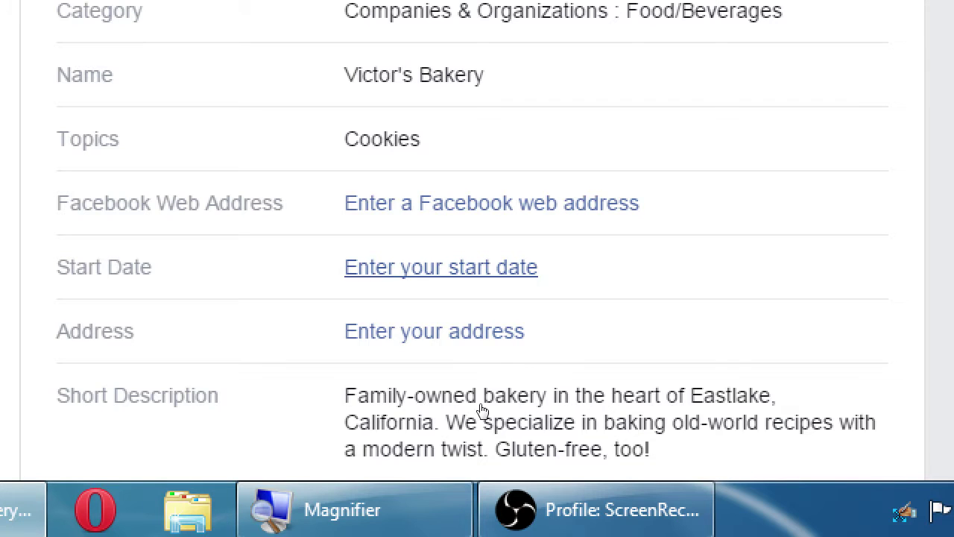
- Open the Page's start date for editing and choose Launched with the year 1998
click(441, 267)
click(419, 272)
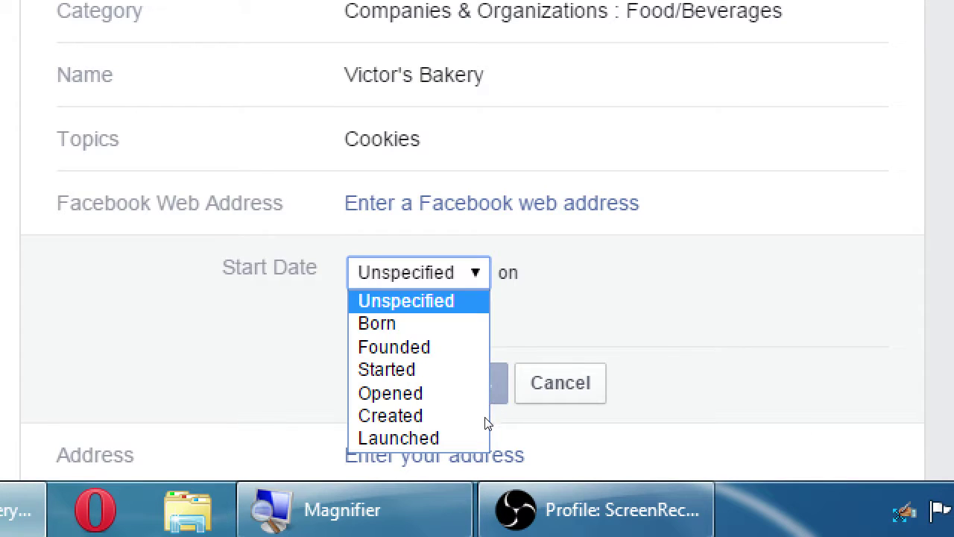
key(Down)
key(Down)
key(Down)
key(Down)
key(Down)
key(Down)
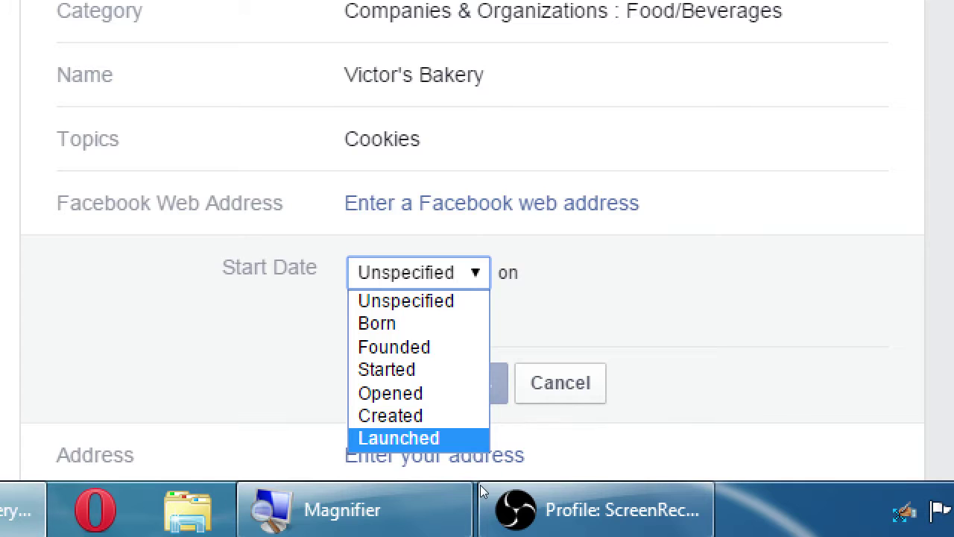
key(Return)
key(Tab)
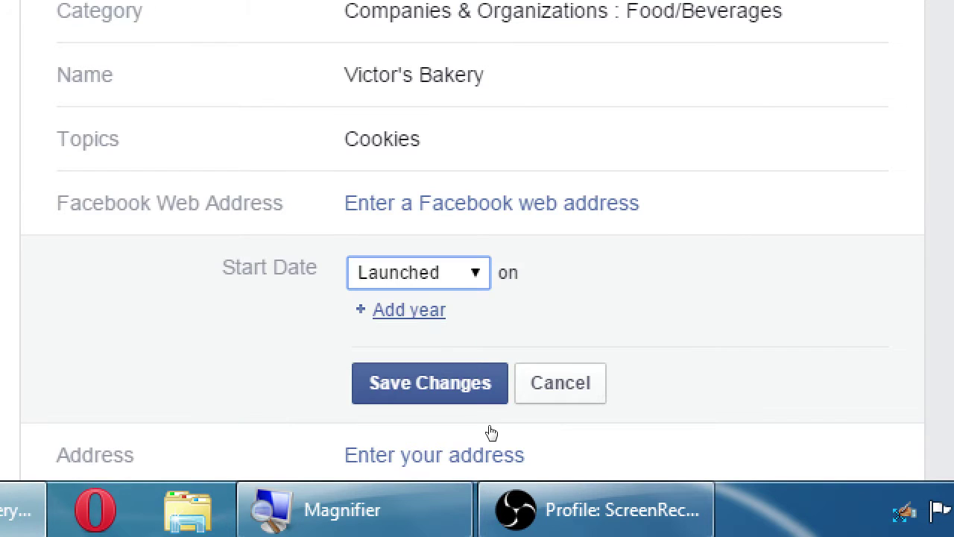
key(Return)
key(alt+Down)
text(1998)
key(Return)
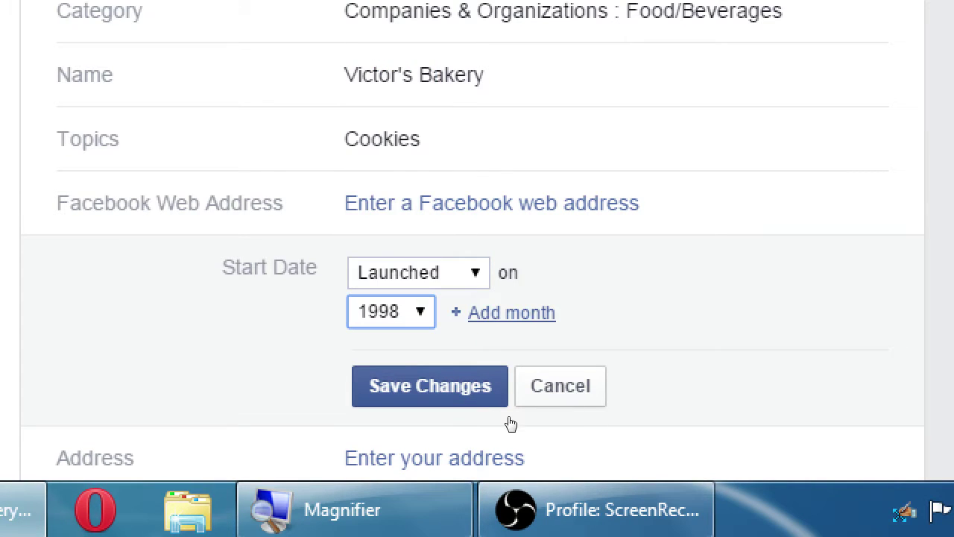
- Switch the start date type to Started and cancel the start date editing
key(shift+Tab)
key(alt+Down)
key(Up)
key(Up)
key(Up)
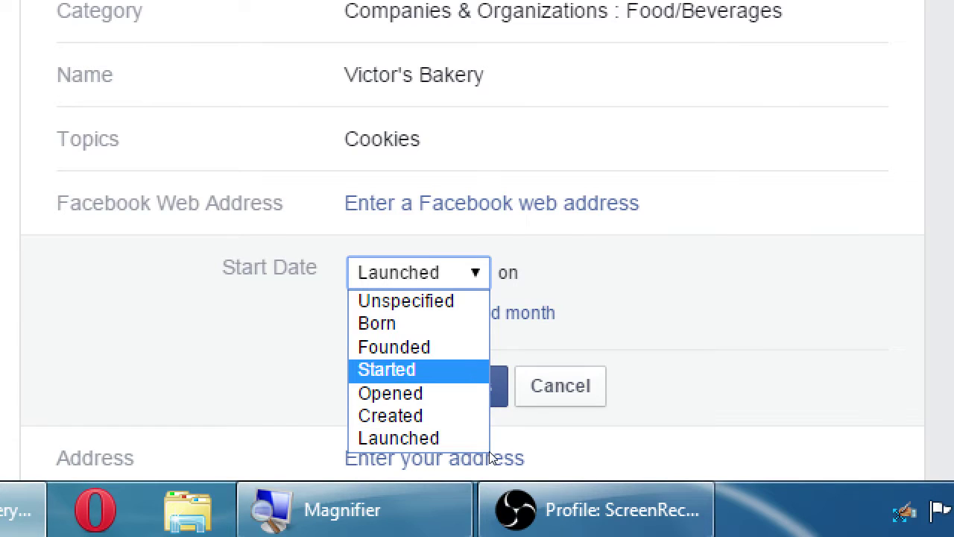
key(Return)
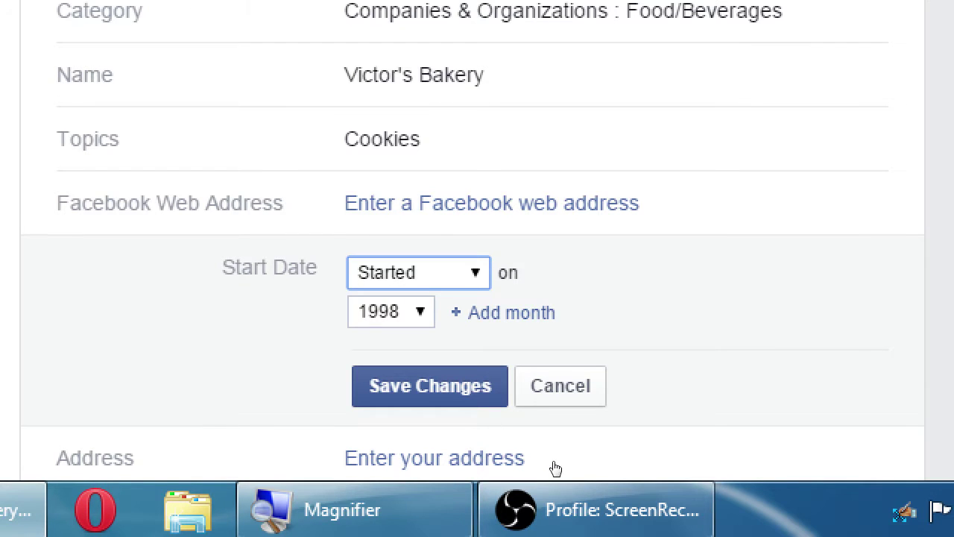
click(577, 471)
click(560, 386)
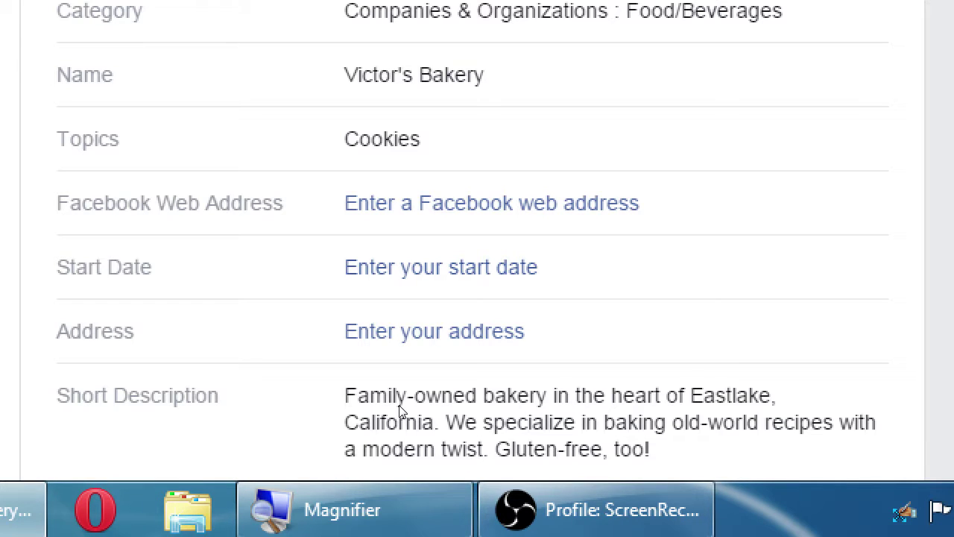
- Look over the Page's address fields, and open the Facebook Web Address editor and close it without changes
click(486, 441)
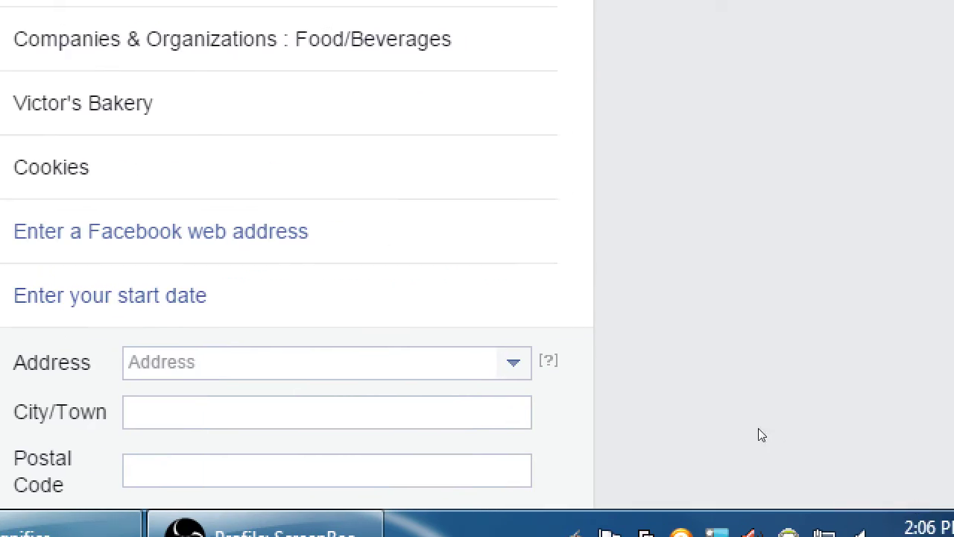
mouse_move(720, 441)
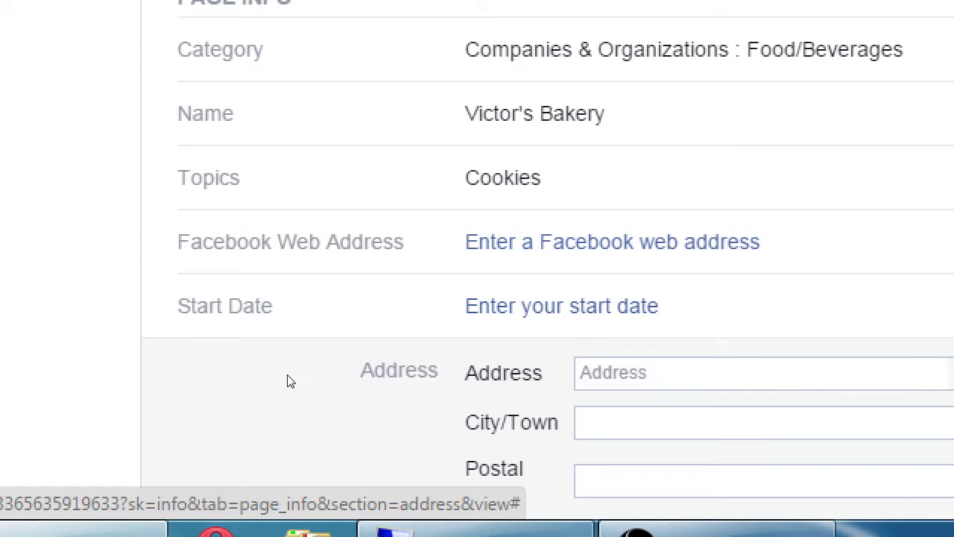
key(shift+Tab)
key(Return)
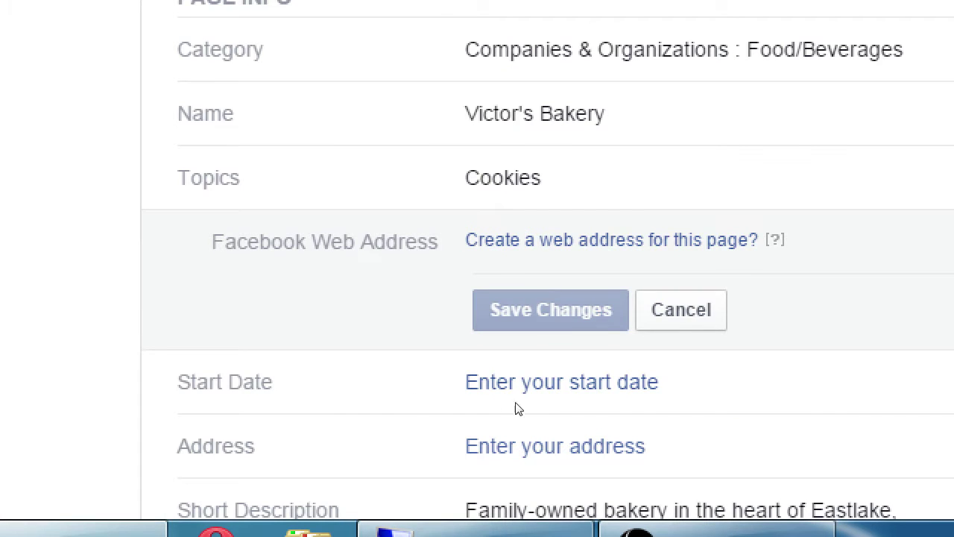
key(Tab)
key(Return)
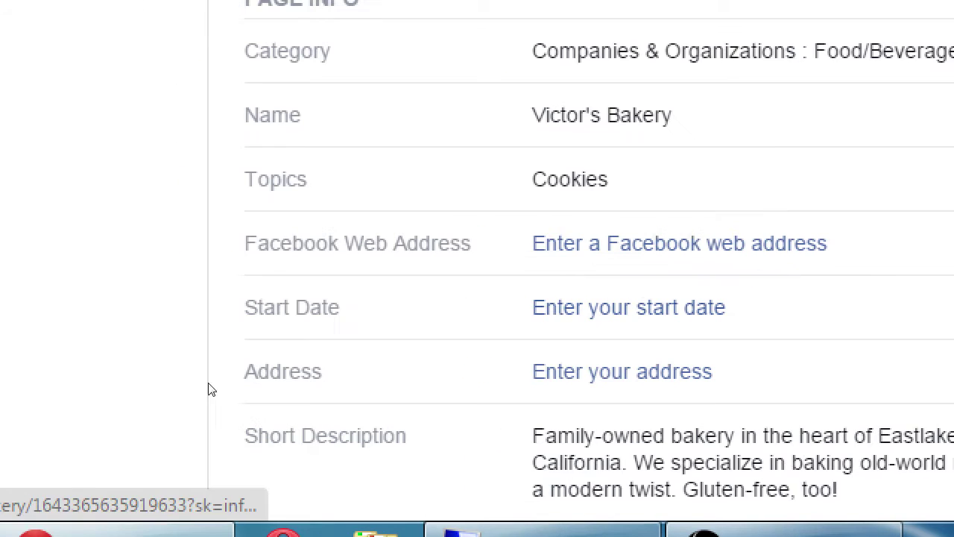
- Open the Impressum field for editing, look it over, and close it without changes
drag(325, 370, 398, 366)
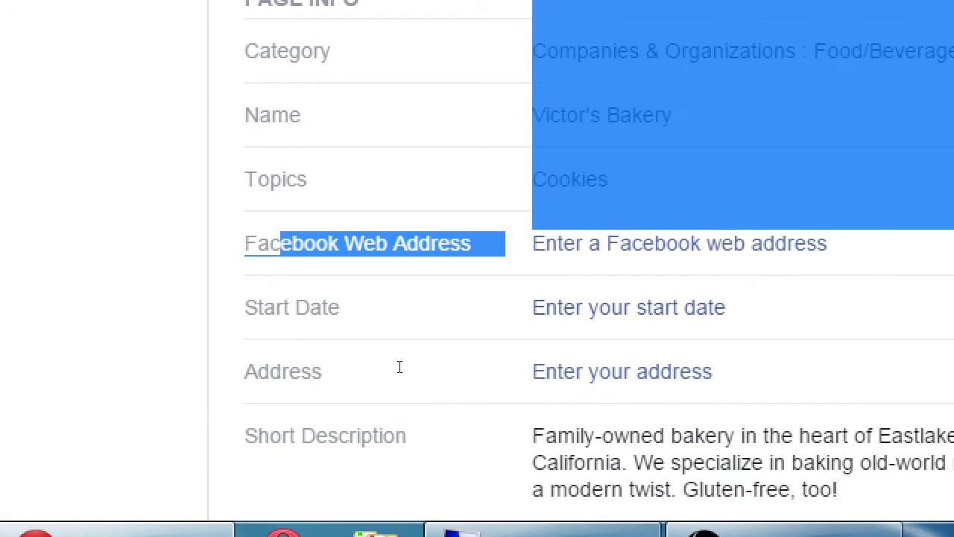
click(427, 365)
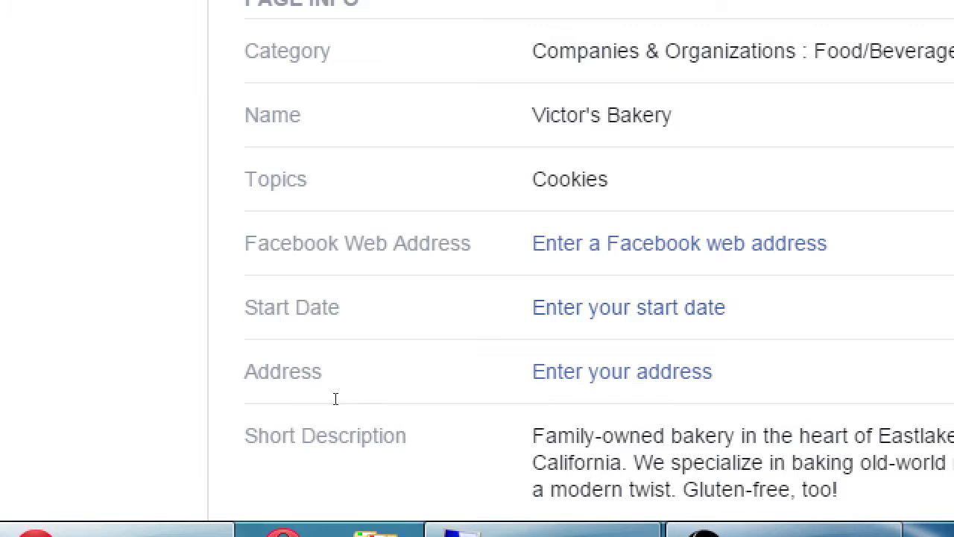
scroll(398, 437, down, 2)
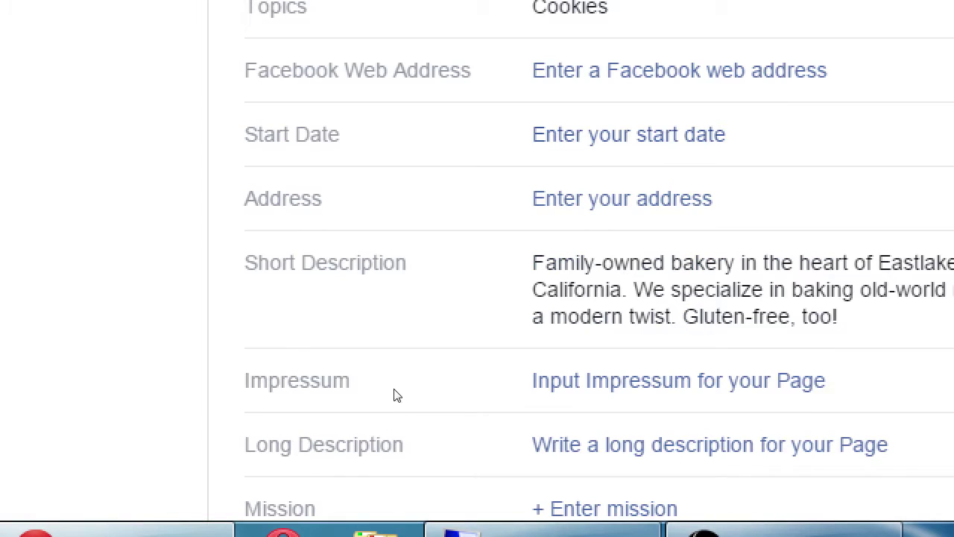
click(622, 198)
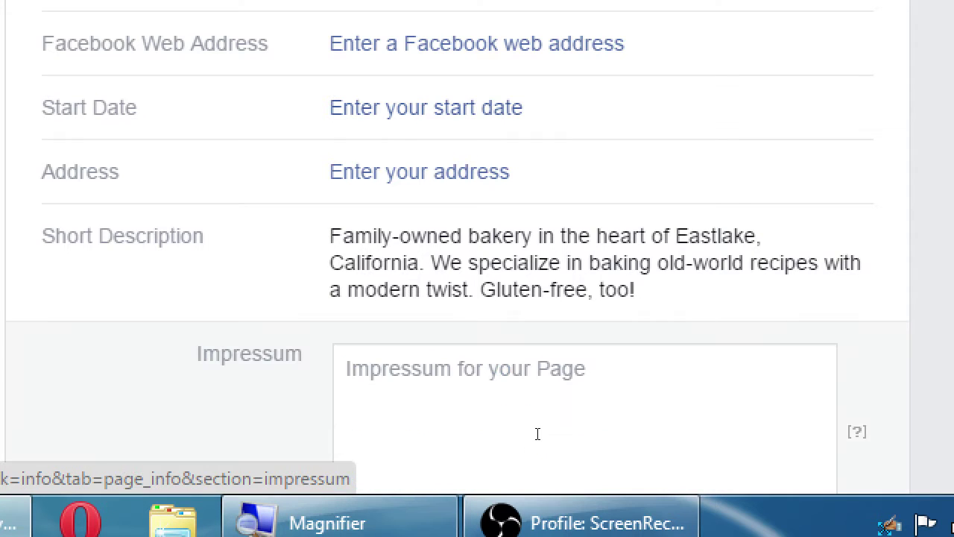
mouse_move(857, 431)
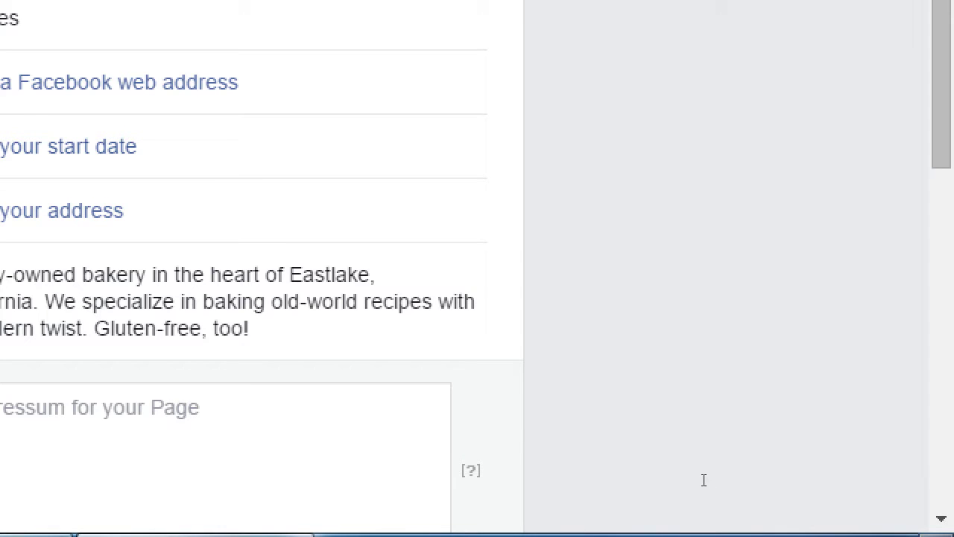
mouse_move(713, 485)
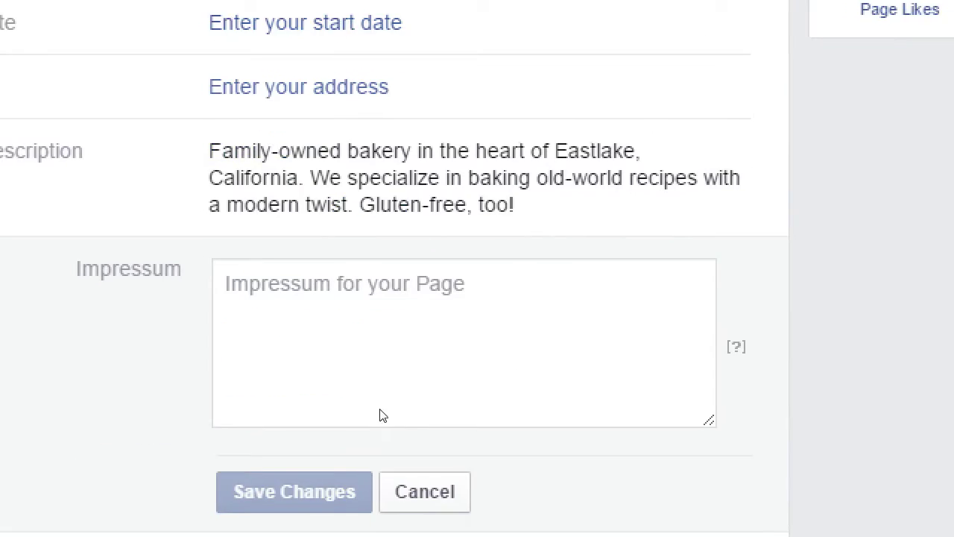
click(424, 491)
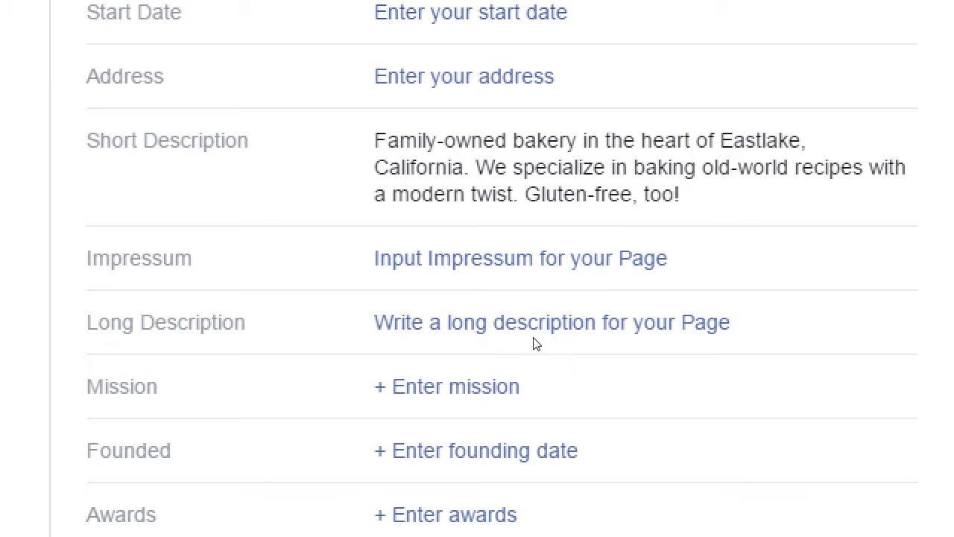
- Highlight the Page's short description and look over the fields from Long Description to Products
drag(678, 195, 471, 142)
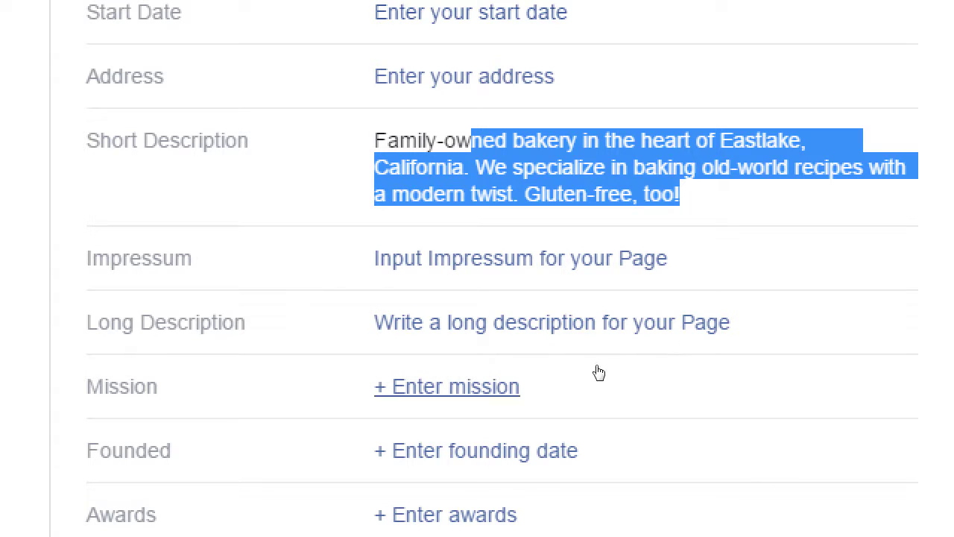
scroll(597, 373, down, 1)
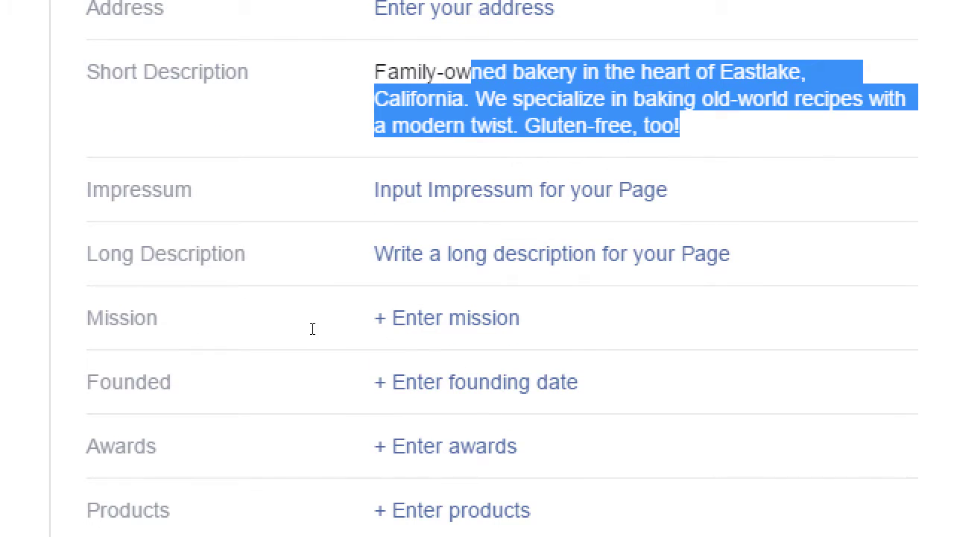
- Clear the text highlight and look over the Page Info fields from Mission to Email and back up to Name
drag(313, 327, 307, 330)
click(348, 336)
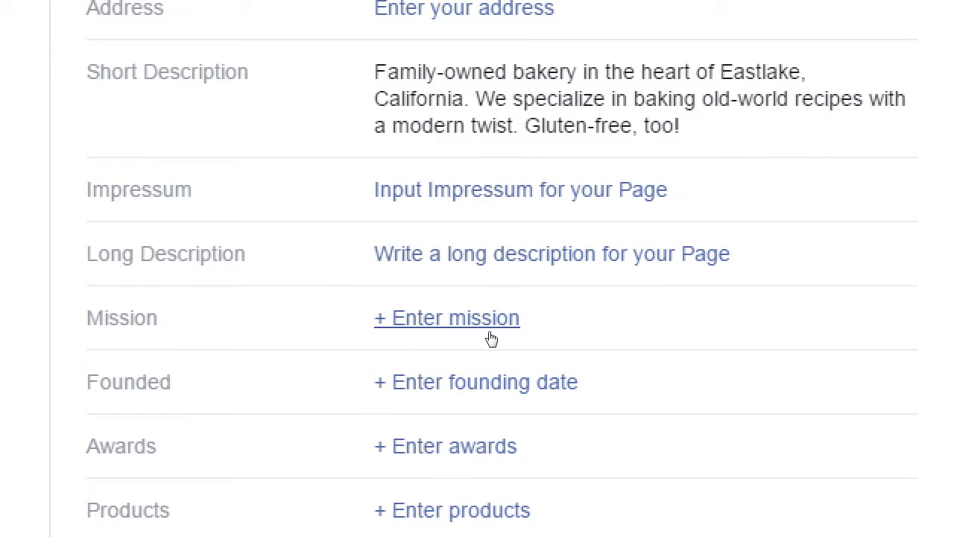
scroll(286, 400, down, 2)
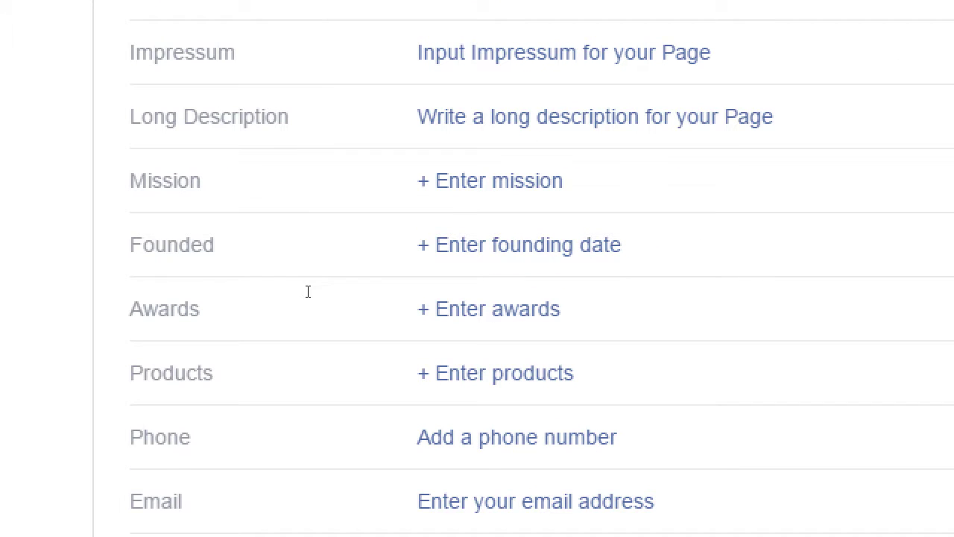
drag(311, 290, 351, 291)
scroll(358, 97, up, 6)
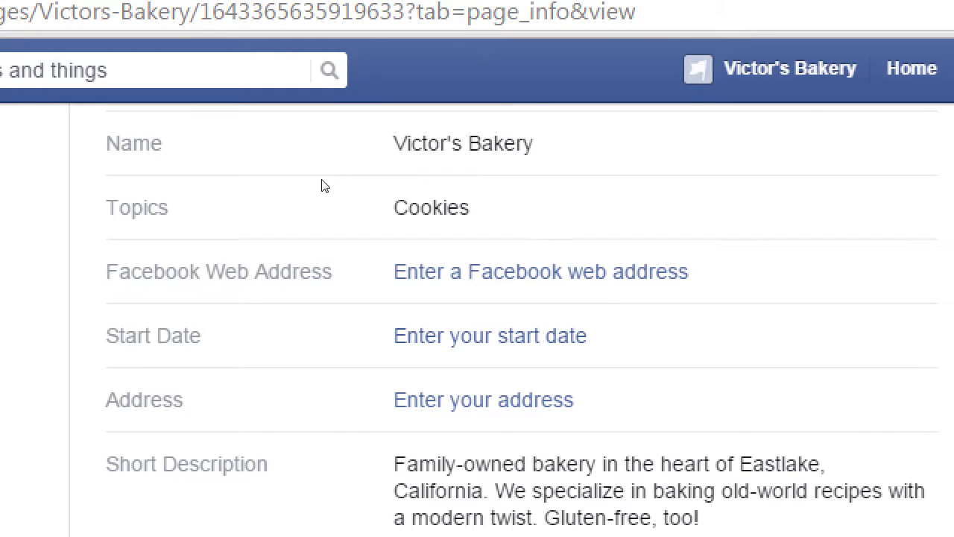
- Enter the sample text "fgjgjghghghjghg" in the Founded field and discard the entry
scroll(354, 284, down, 4)
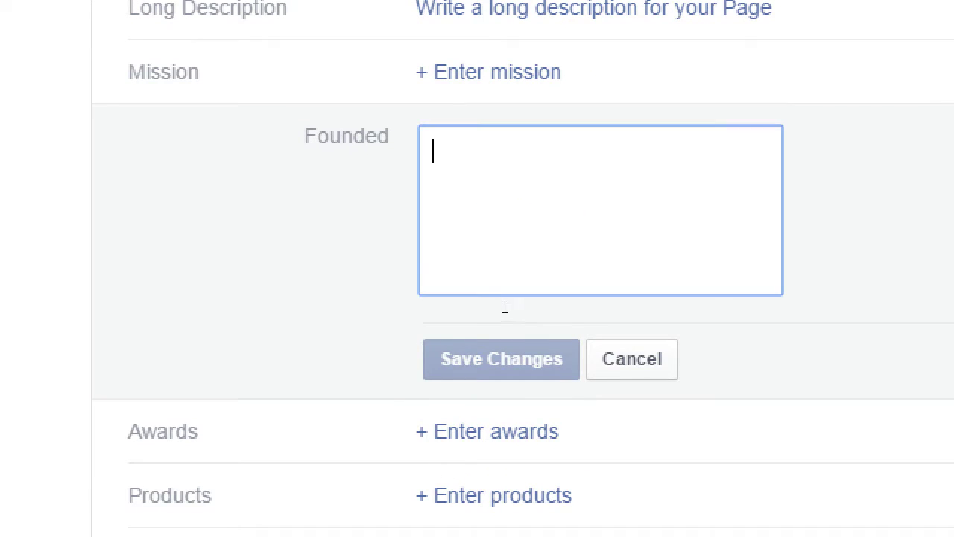
text(fgjgjghghghjghg)
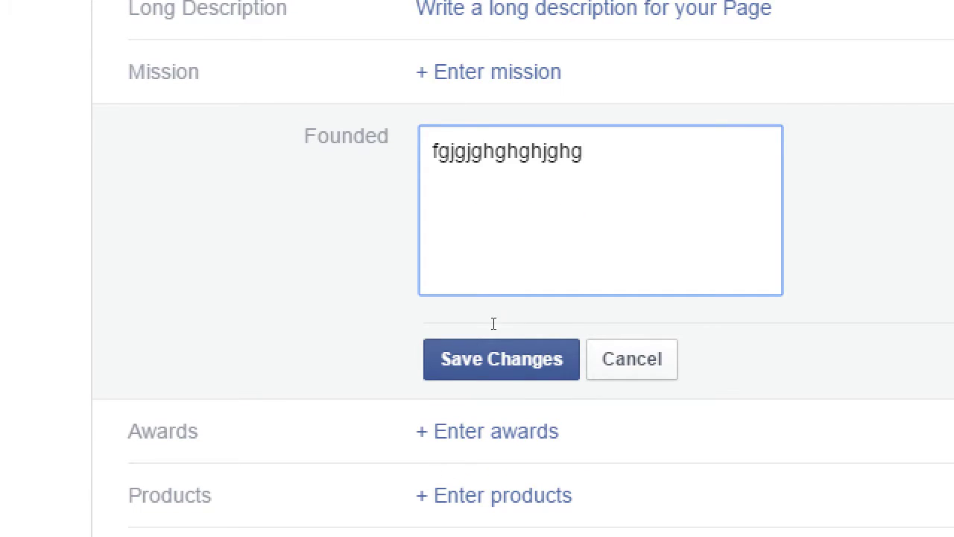
drag(522, 288, 429, 271)
key(Escape)
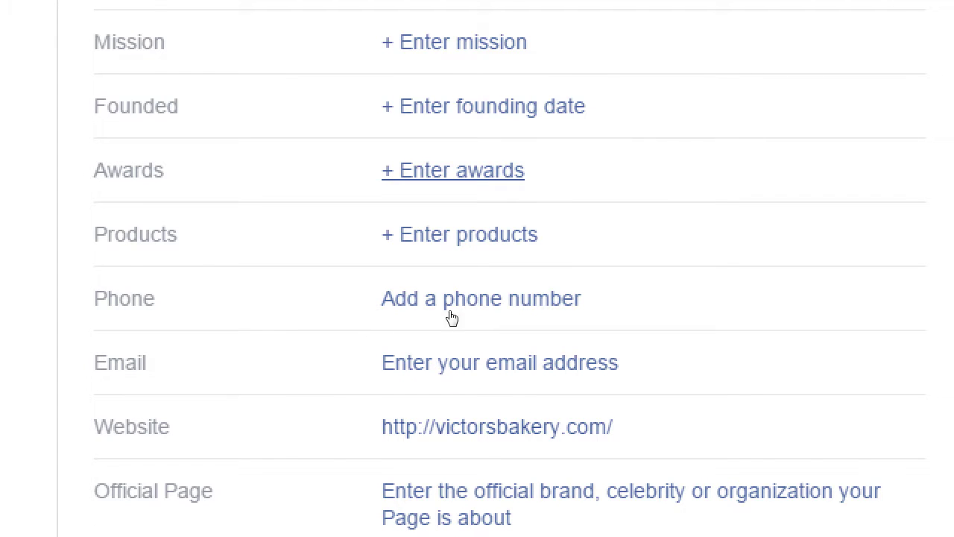
- Open the Products field for editing, look it over, and close it without changes
click(499, 342)
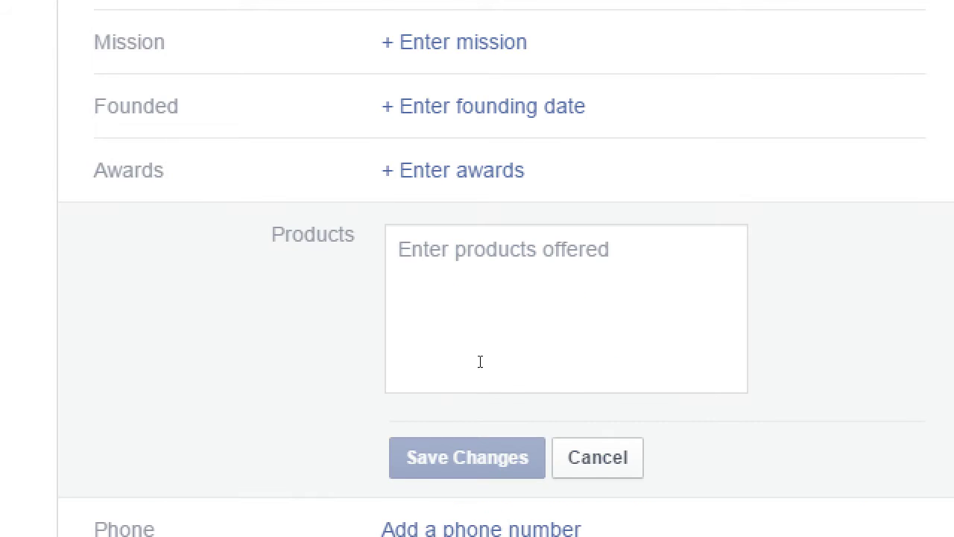
click(539, 377)
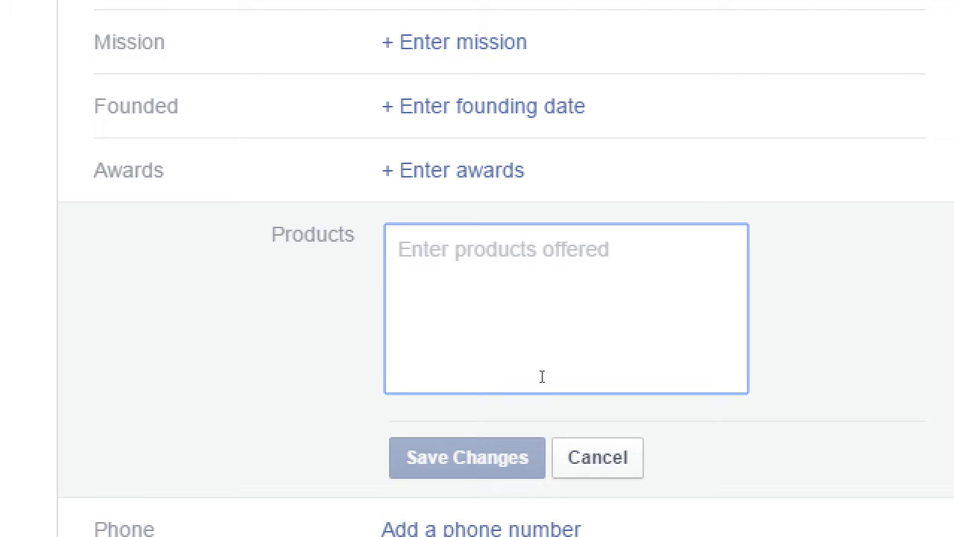
click(555, 456)
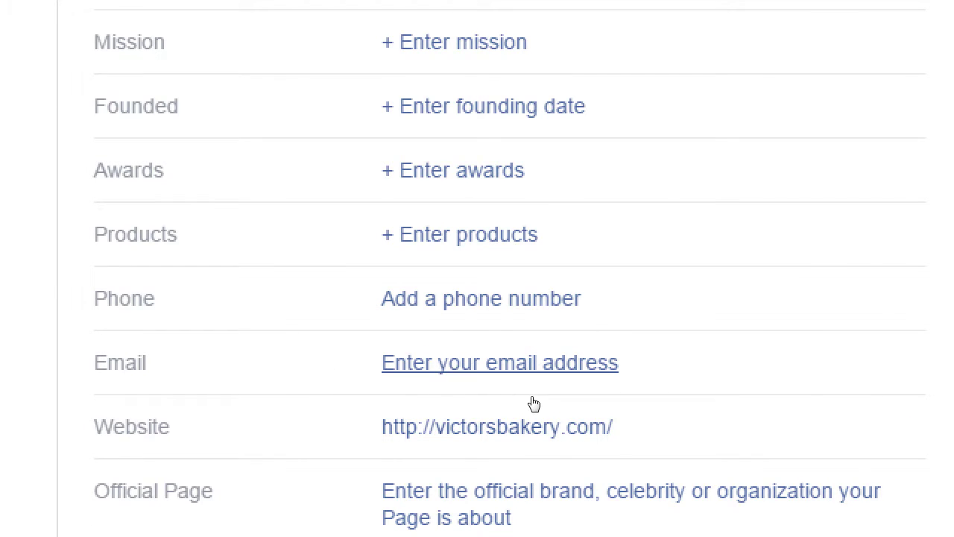
- Look over the fields from Phone to Facebook Page ID and return the screen magnification to normal
scroll(532, 400, down, 1)
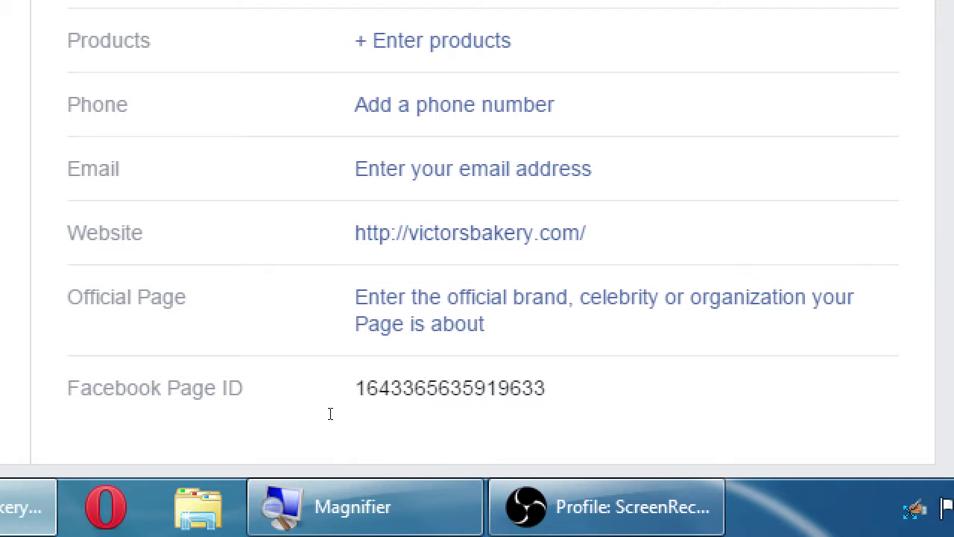
mouse_move(311, 419)
mouse_down()
mouse_move(355, 424)
mouse_move(307, 419)
mouse_up()
click(372, 426)
click(395, 431)
key(super+minus)
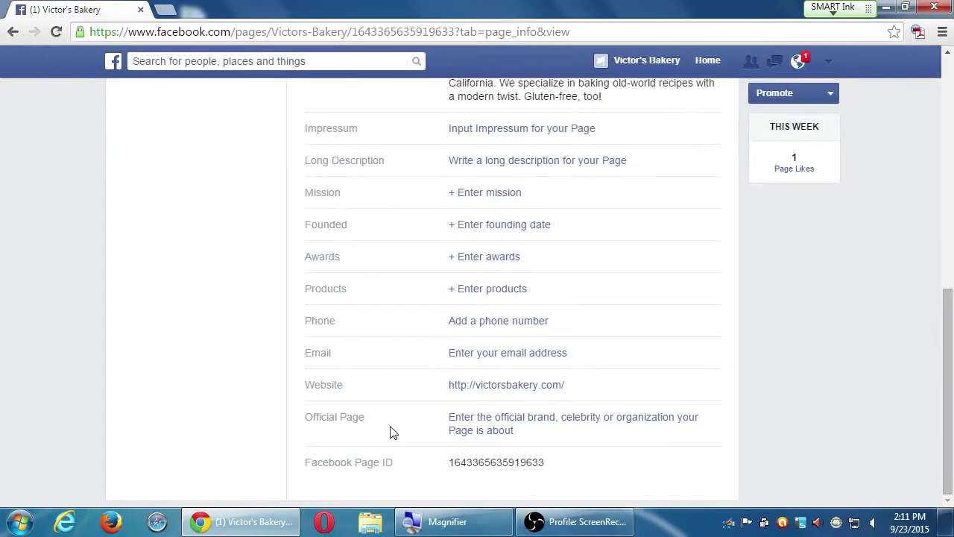
- Review the whole Page Info section from the Page header down to the Facebook Page ID
scroll(378, 372, up, 6)
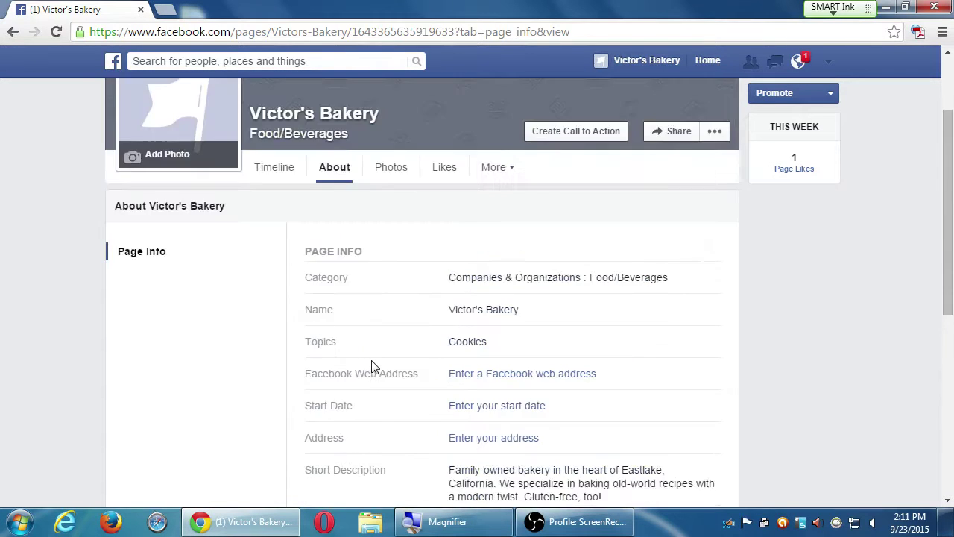
scroll(373, 354, down, 6)
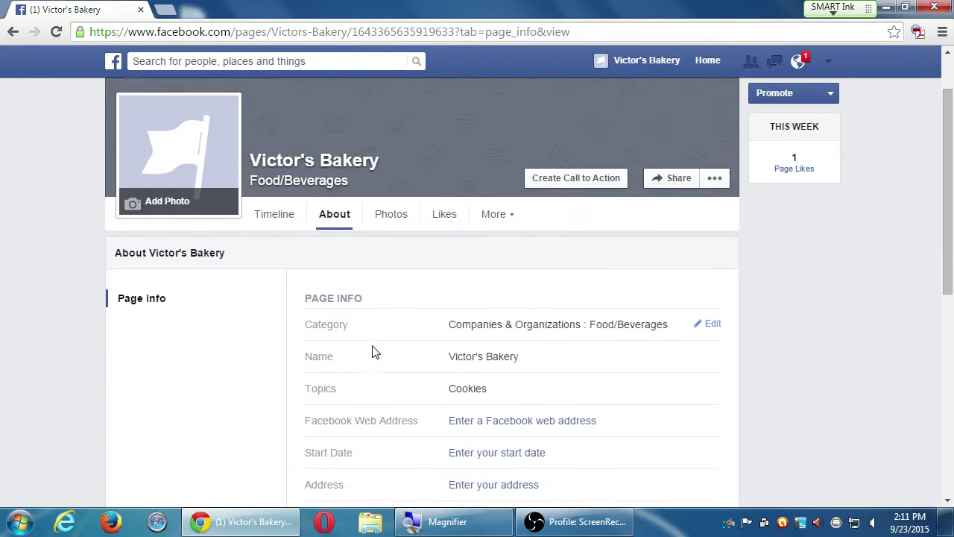
scroll(375, 344, up, 6)
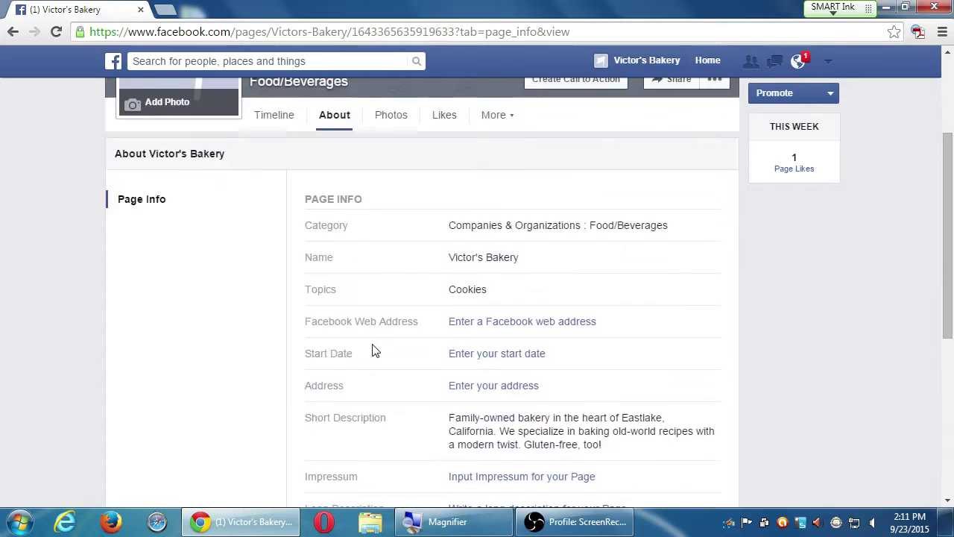
scroll(297, 341, down, 6)
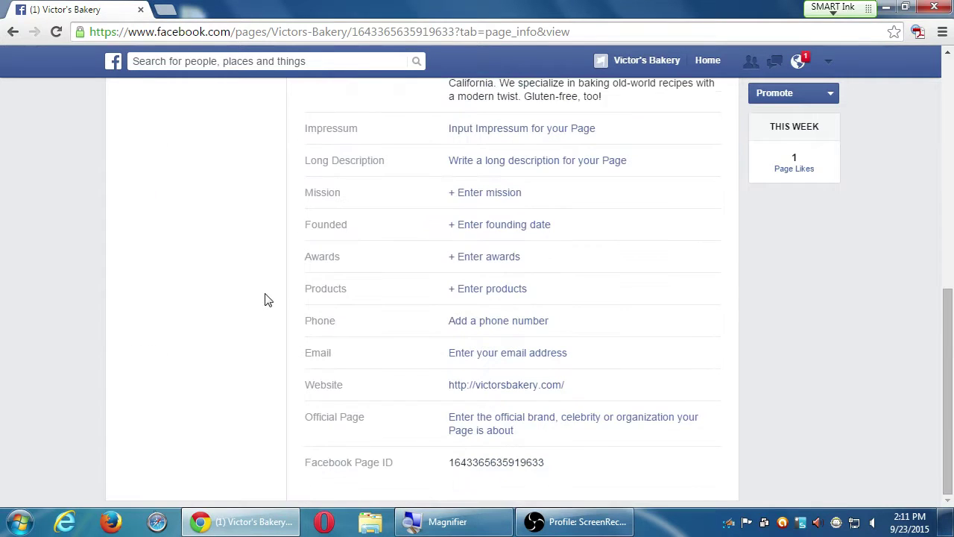
scroll(199, 277, up, 2)
scroll(299, 298, up, 5)
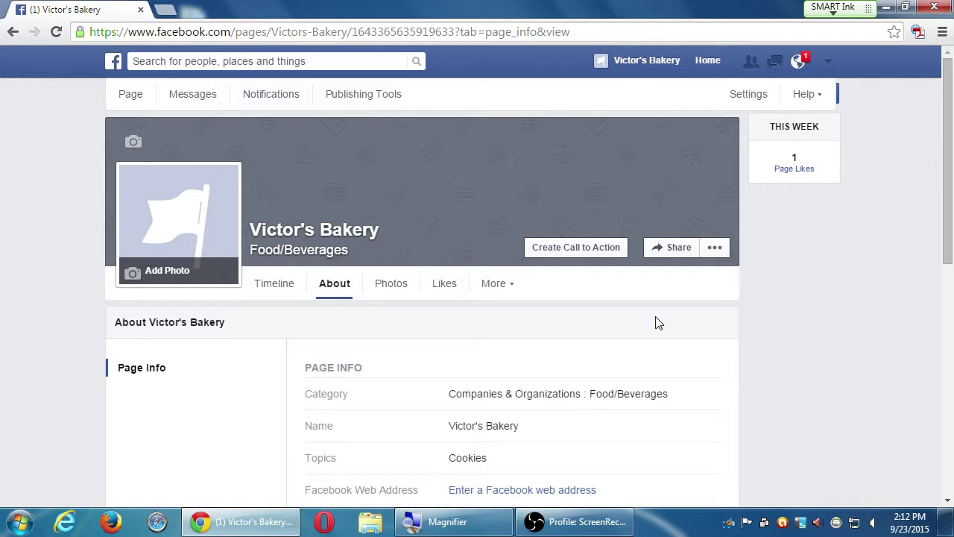
scroll(807, 313, down, 1)
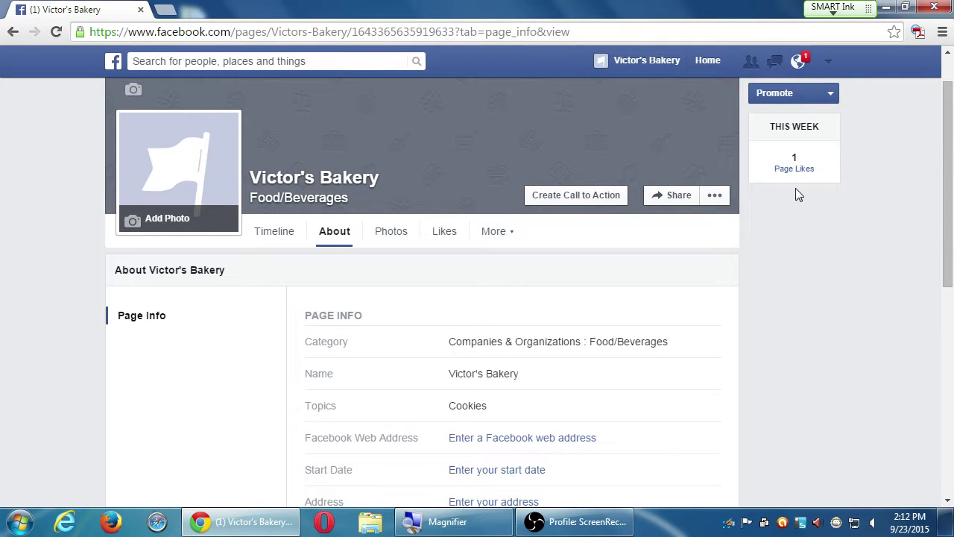
scroll(864, 183, up, 1)
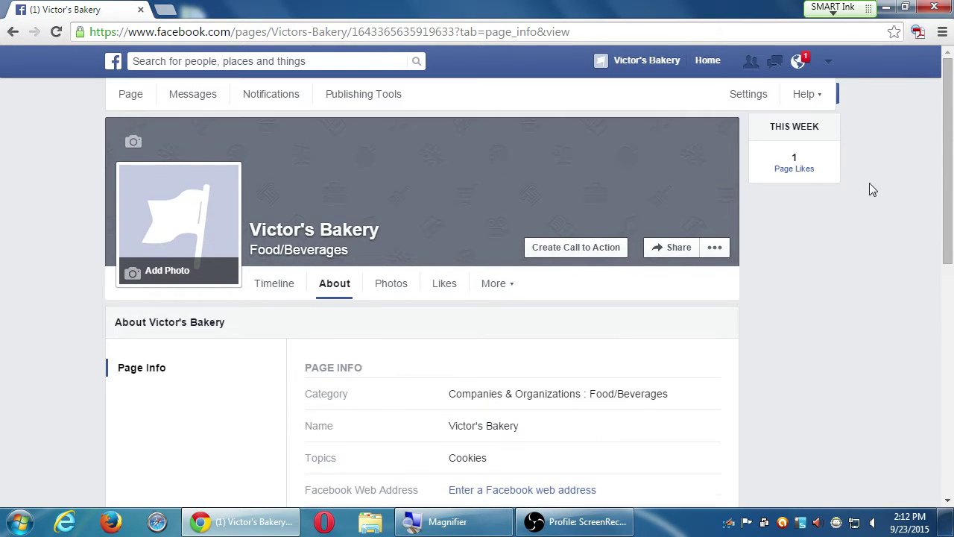
scroll(861, 184, down, 2)
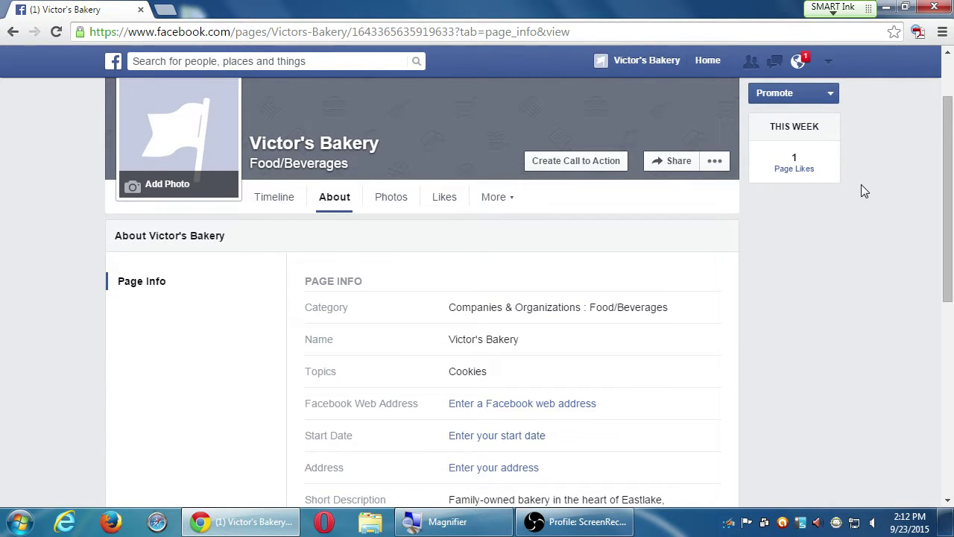
scroll(796, 192, up, 2)
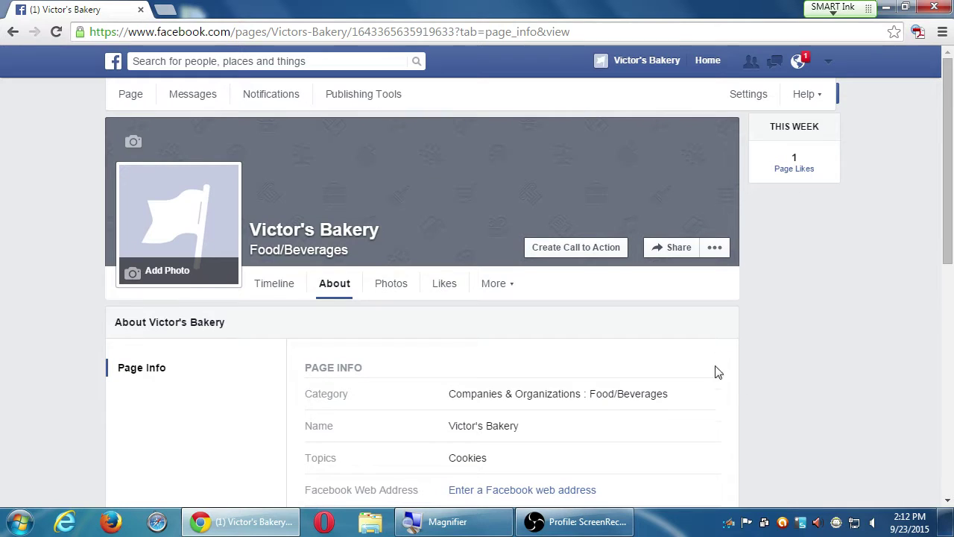
- Open the Page's notification settings and look over the On Facebook, Messages, Email and Text Messages options
click(752, 98)
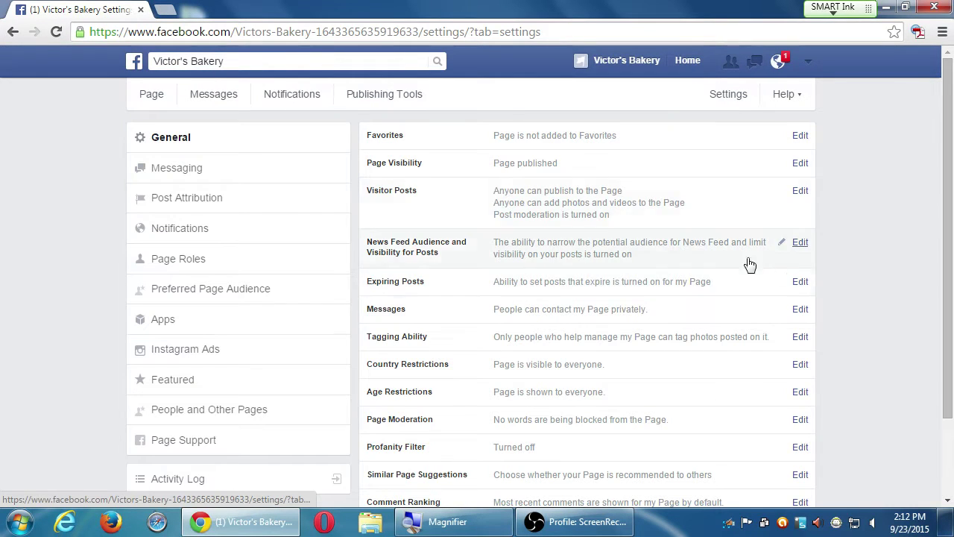
click(201, 234)
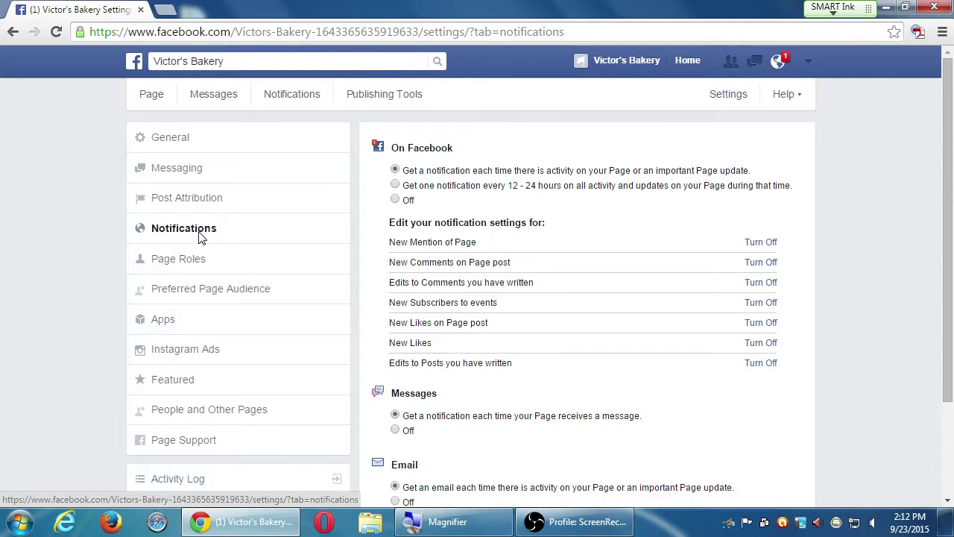
scroll(202, 237, down, 1)
scroll(199, 237, up, 1)
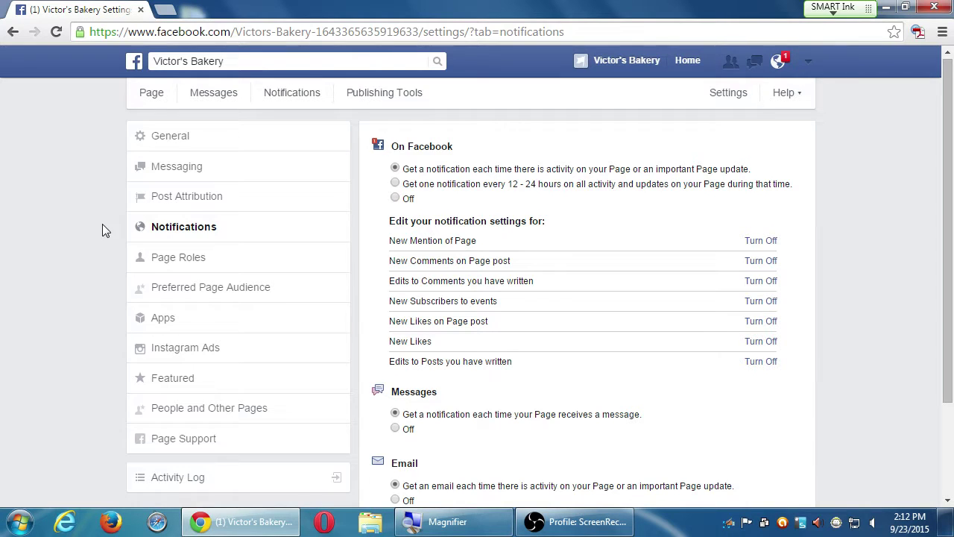
drag(390, 146, 427, 149)
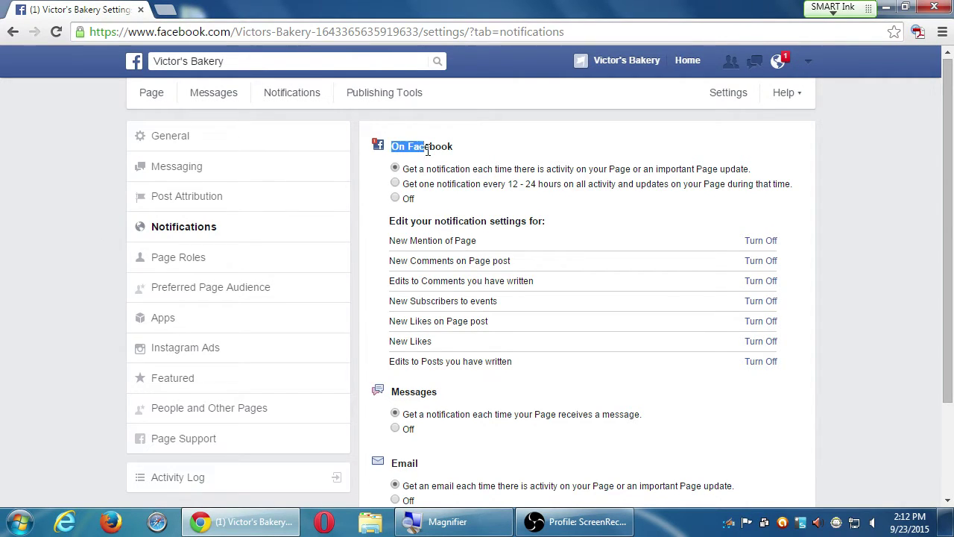
click(427, 149)
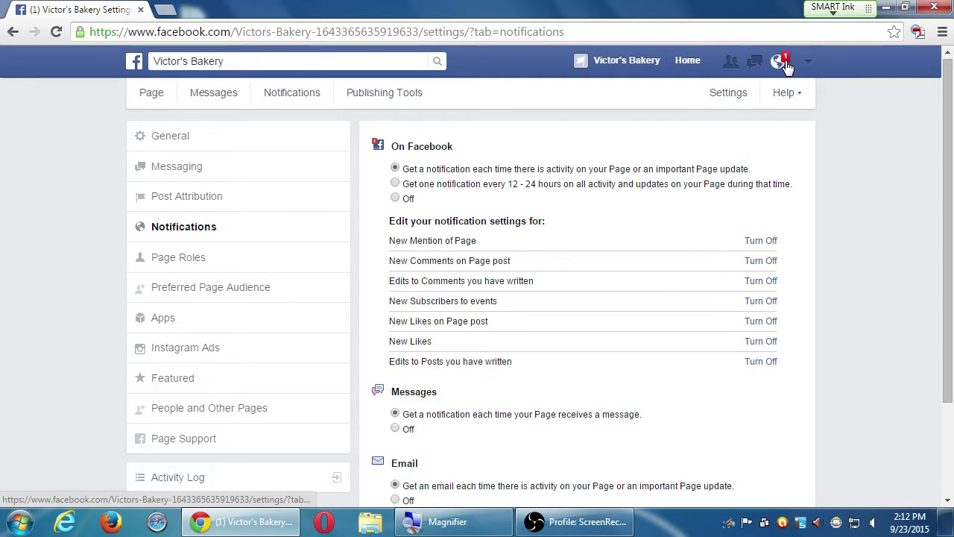
scroll(515, 363, down, 3)
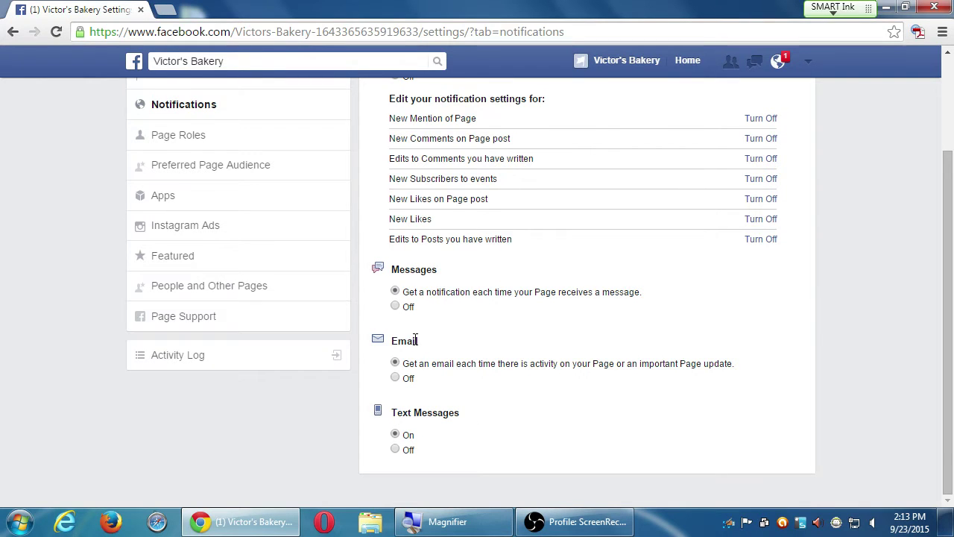
scroll(415, 340, up, 2)
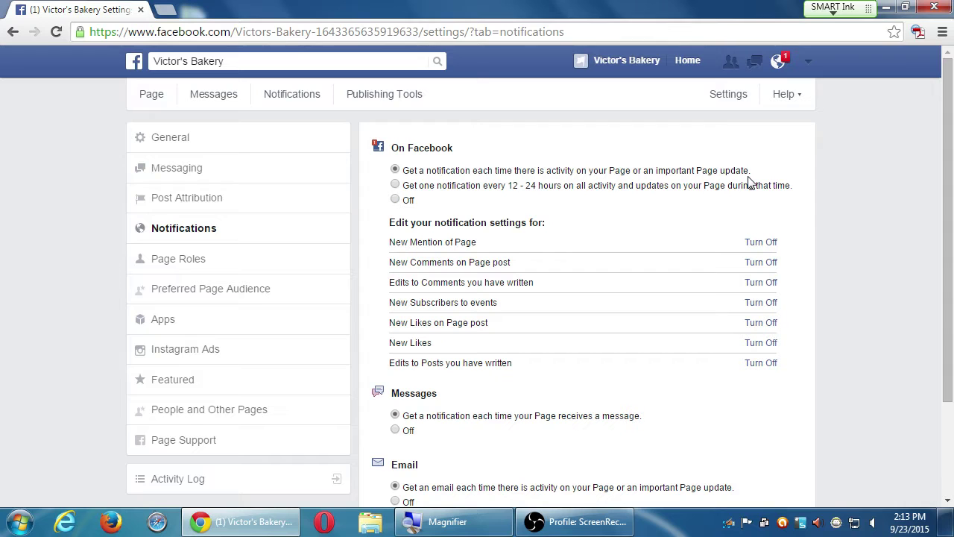
- Open the Page Roles settings and try the Admin and Analyst roles for a new person
click(213, 259)
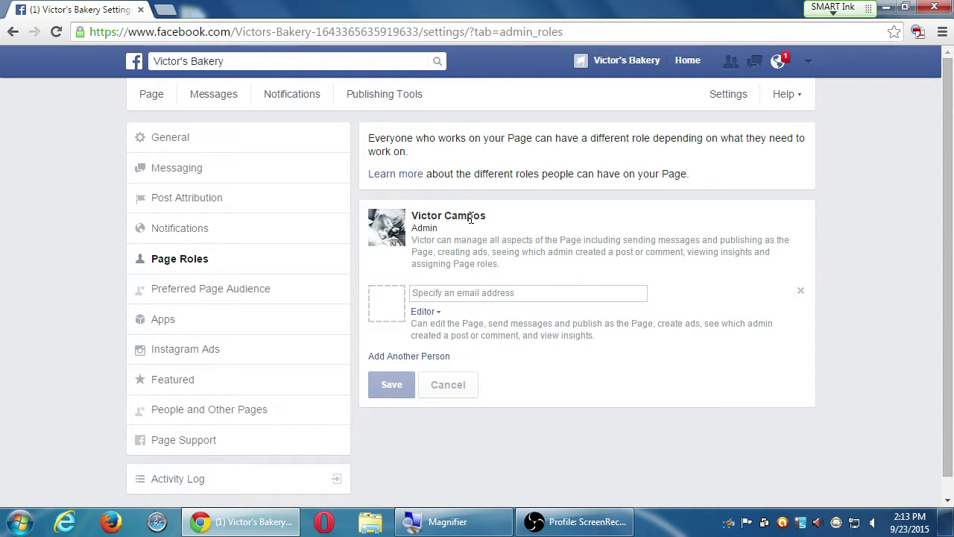
click(478, 293)
click(441, 313)
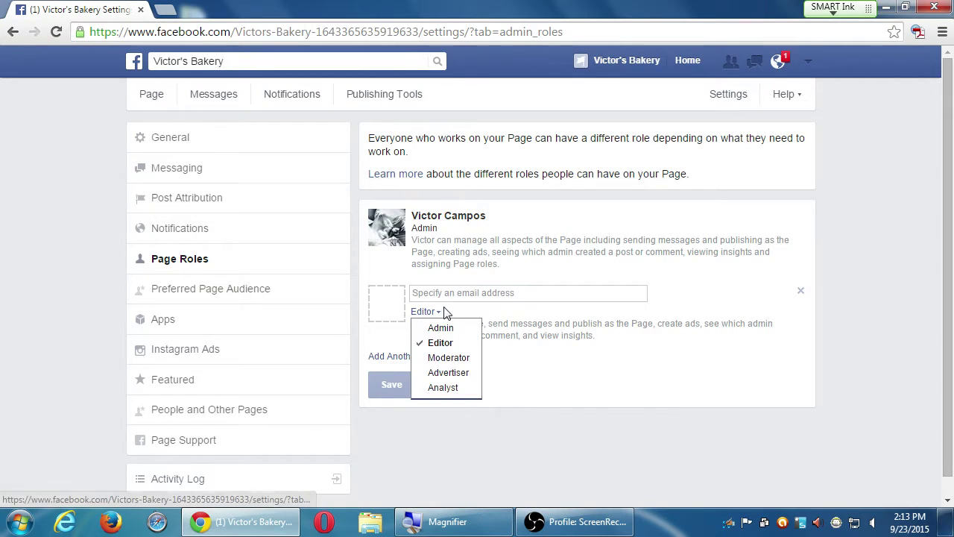
click(458, 327)
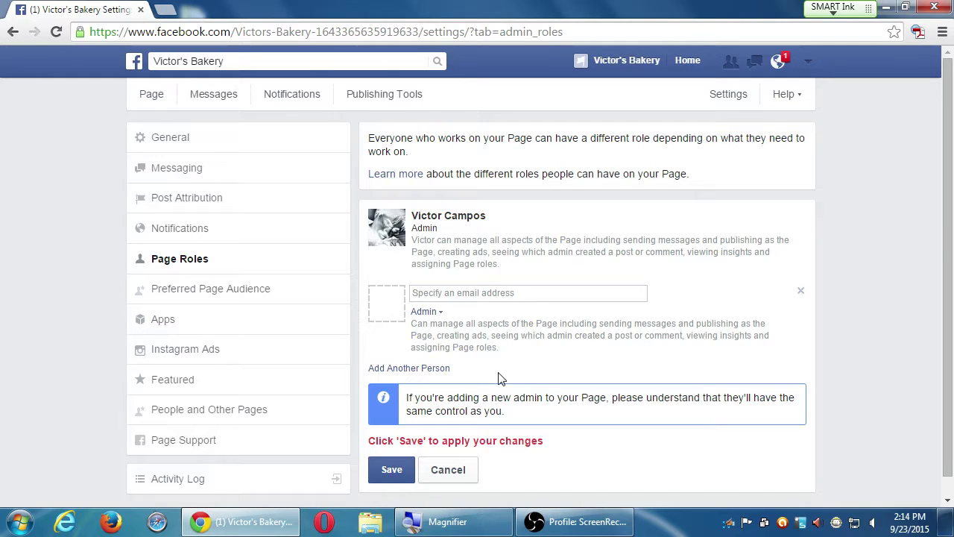
click(440, 313)
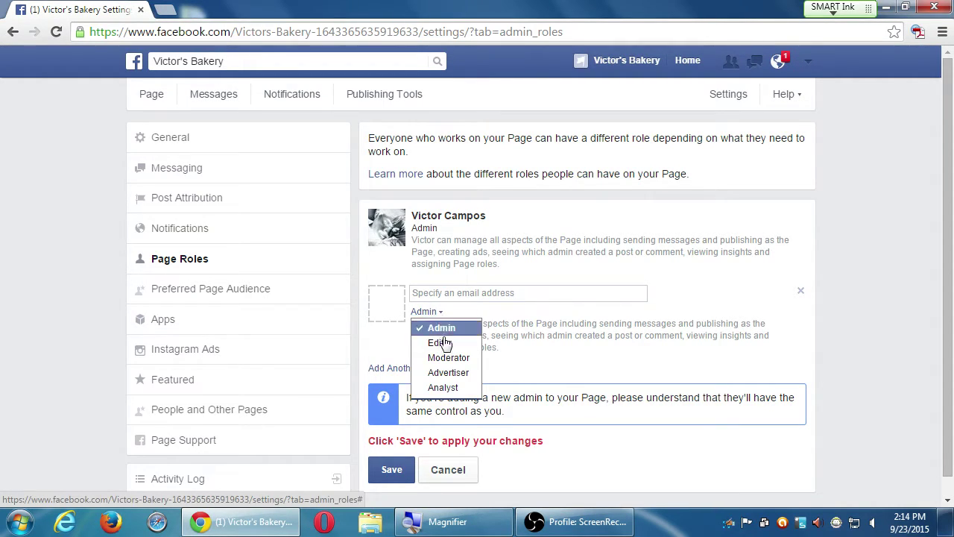
click(444, 386)
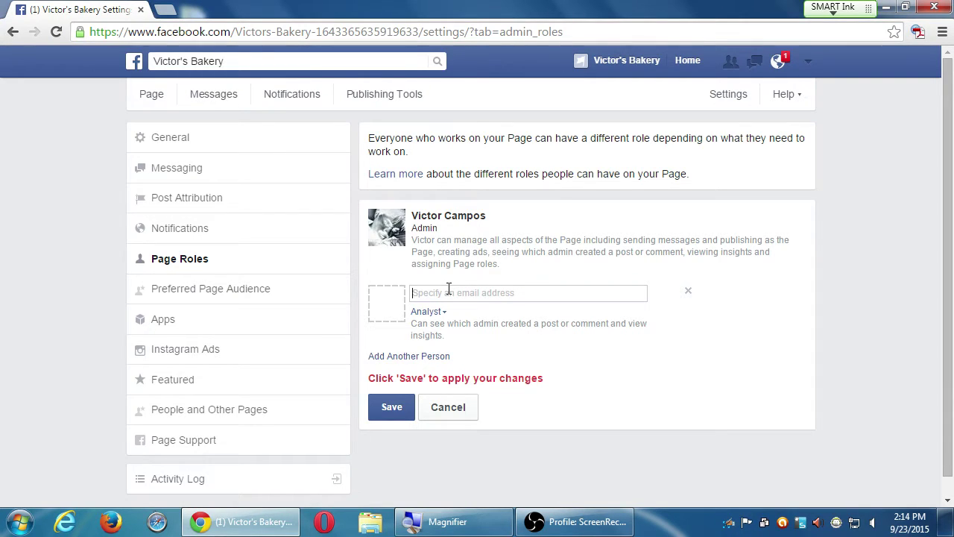
- Remove the new person's blank role entry and open the Preferred Page Audience settings without saving the role changes
click(687, 292)
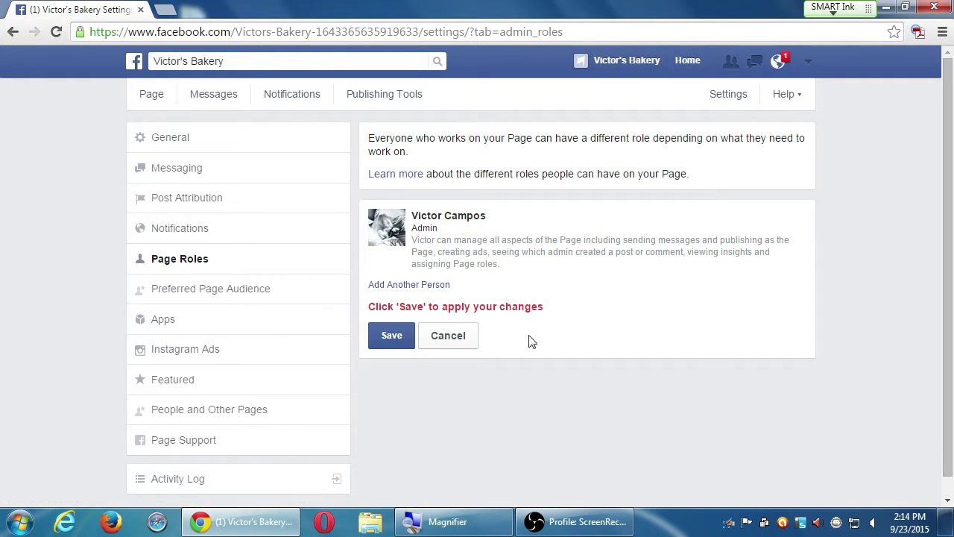
click(257, 288)
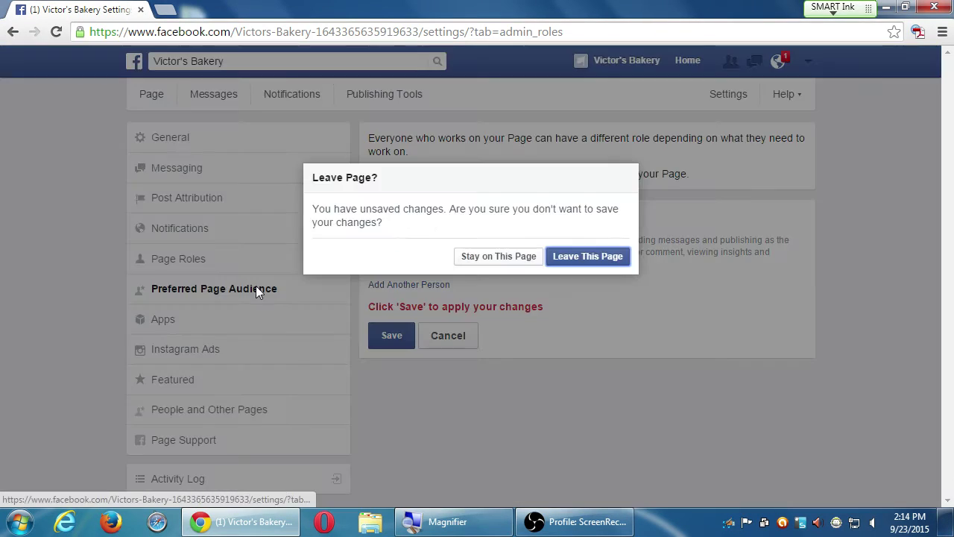
click(572, 256)
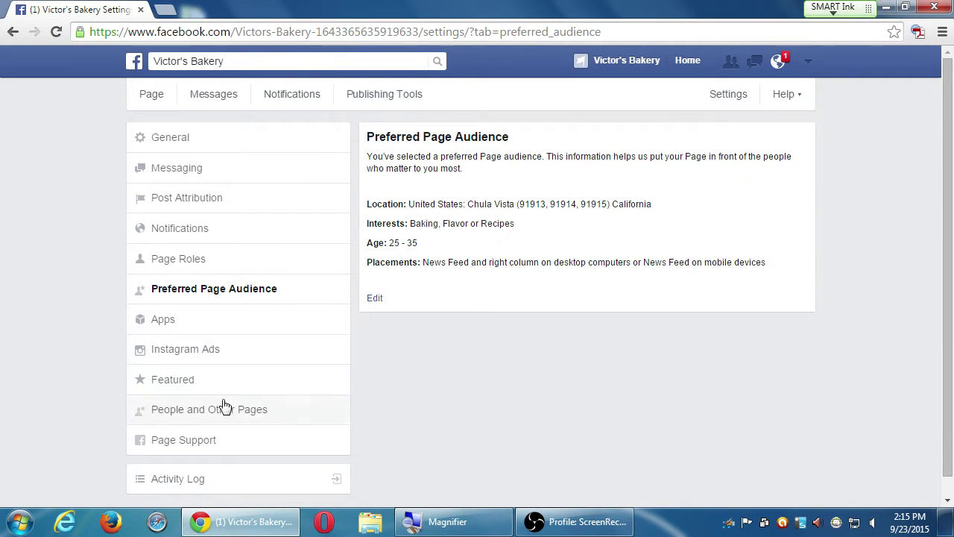
- Check the Featured settings, and list the Page's Admins under People and Other Pages
click(176, 392)
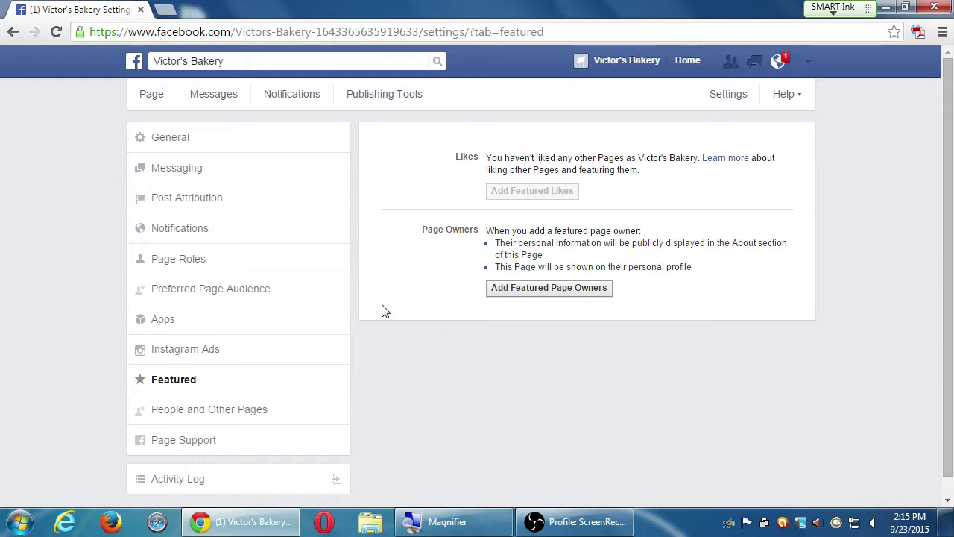
click(255, 416)
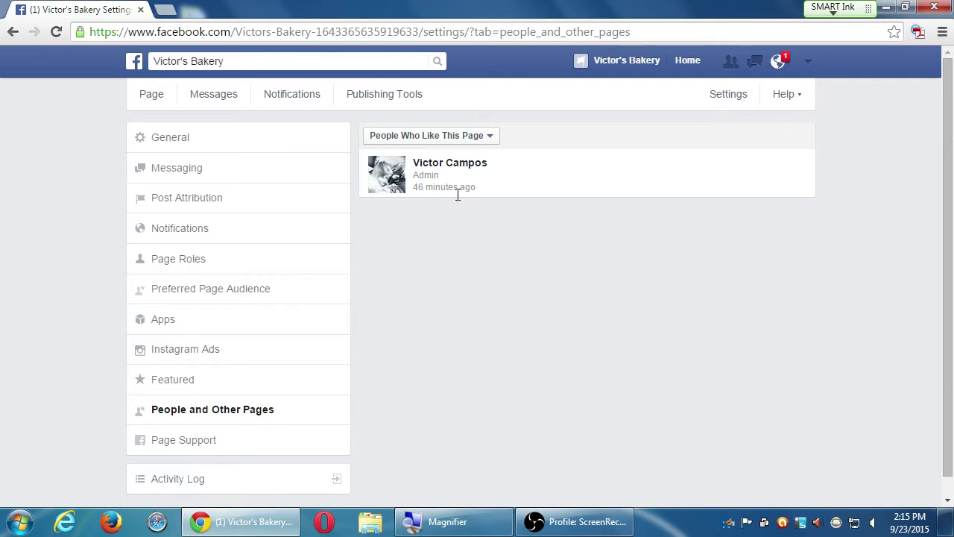
click(440, 140)
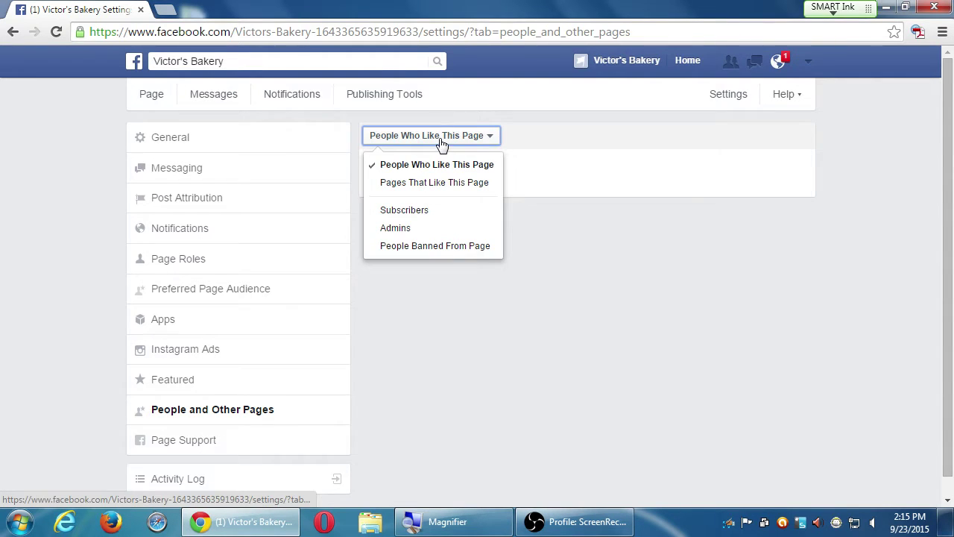
click(439, 209)
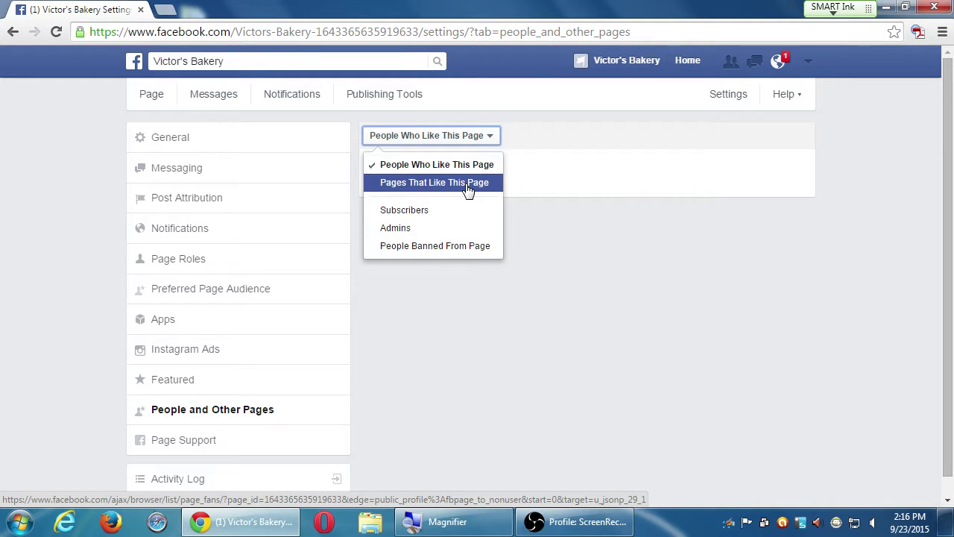
click(469, 227)
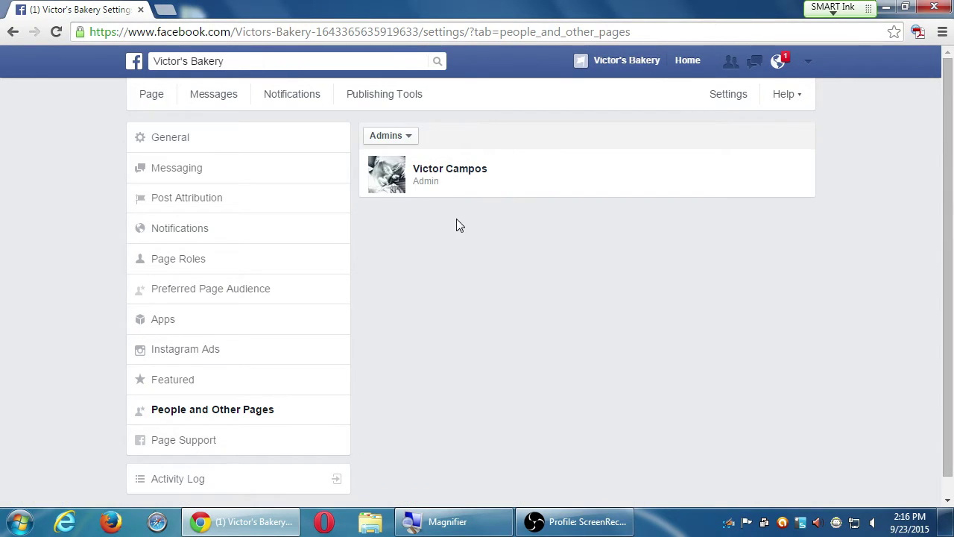
- View the list of People Banned From Page and return to People Who Like This Page
click(408, 137)
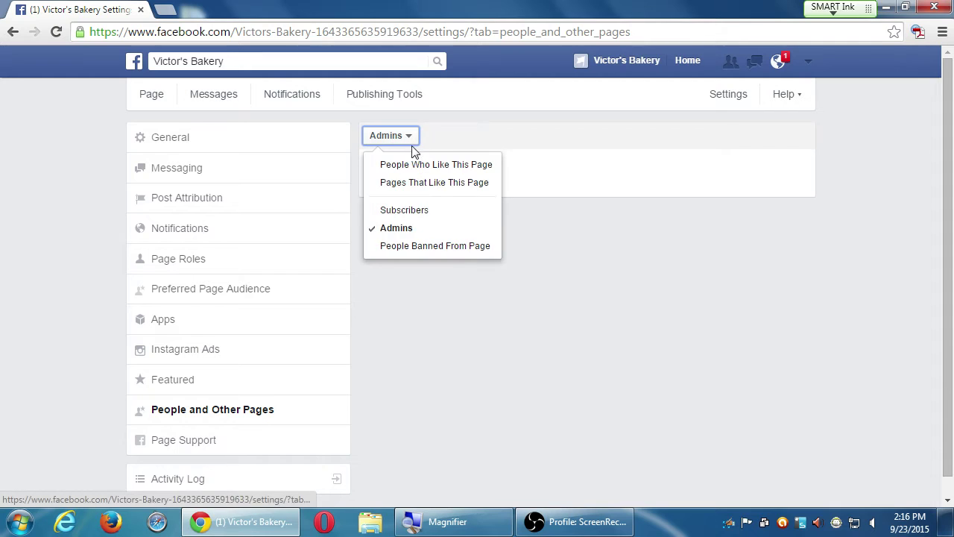
click(447, 246)
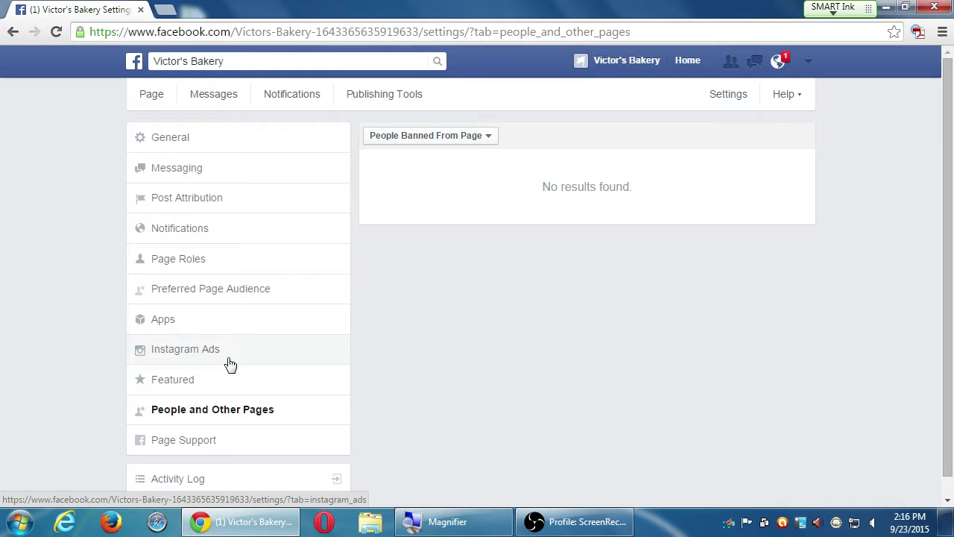
click(419, 144)
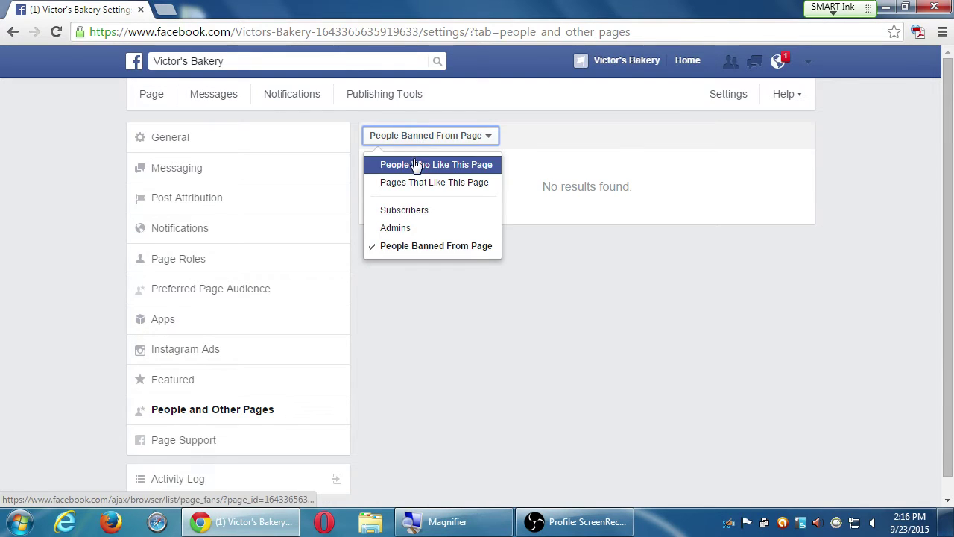
click(415, 161)
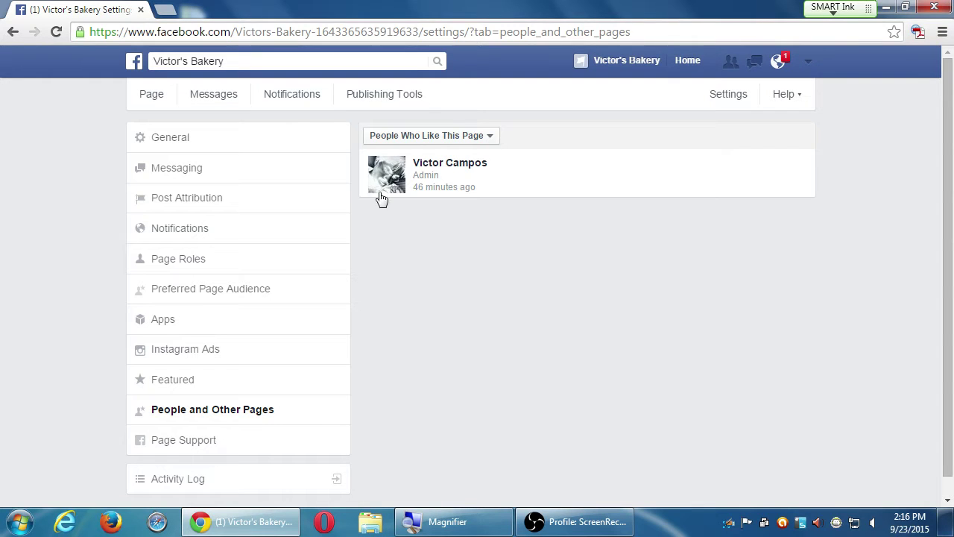
- Open the profile of the person who likes the Page, glance over it and return to the People and Other Pages list
click(438, 166)
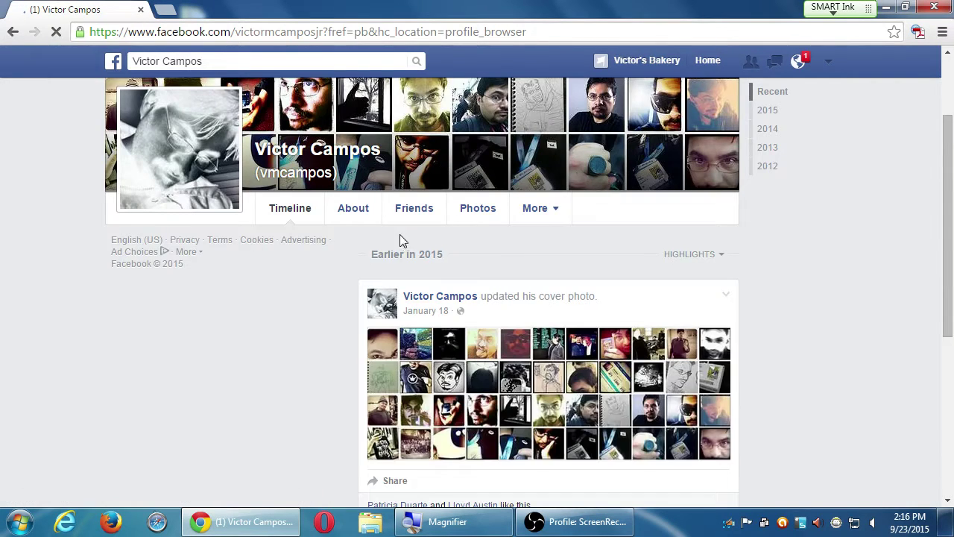
scroll(399, 240, down, 1)
mouse_move(376, 250)
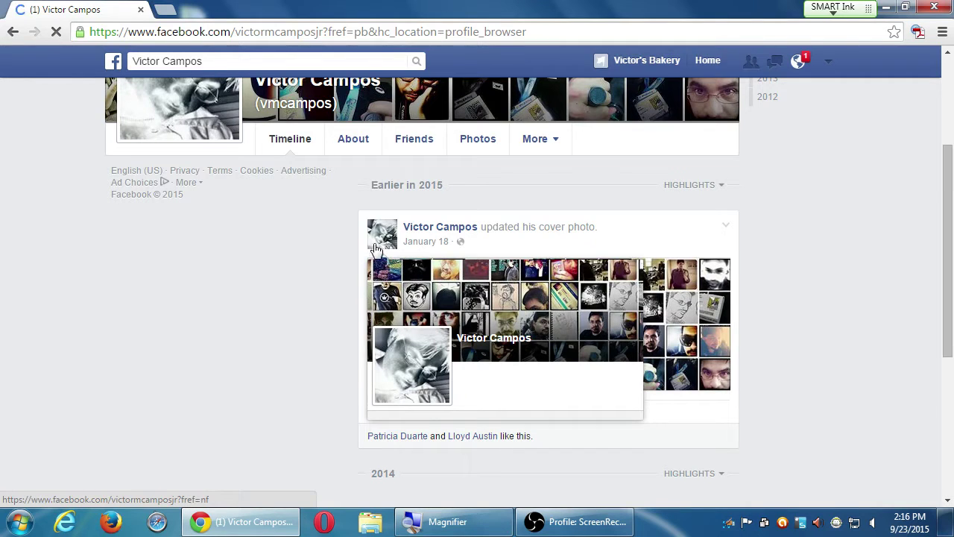
key(alt+Left)
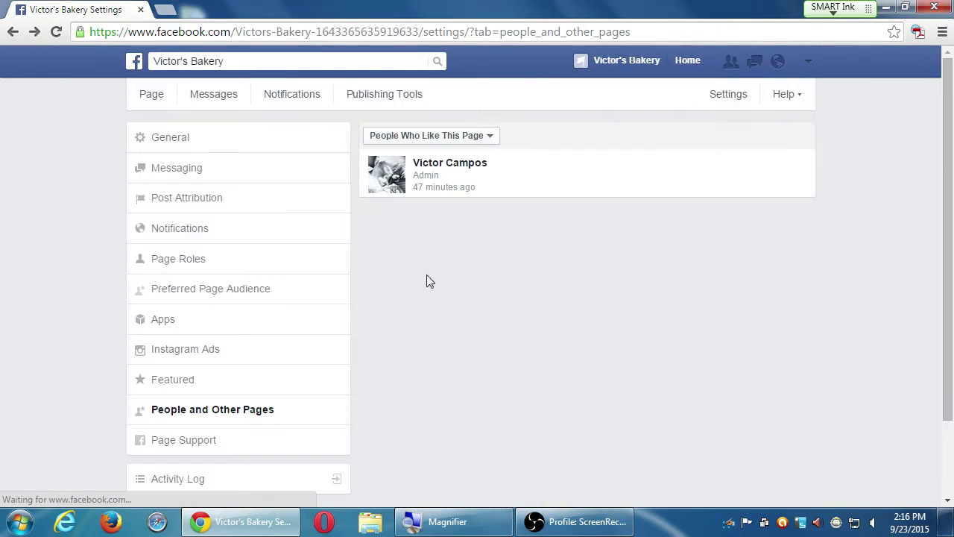
scroll(631, 247, down, 1)
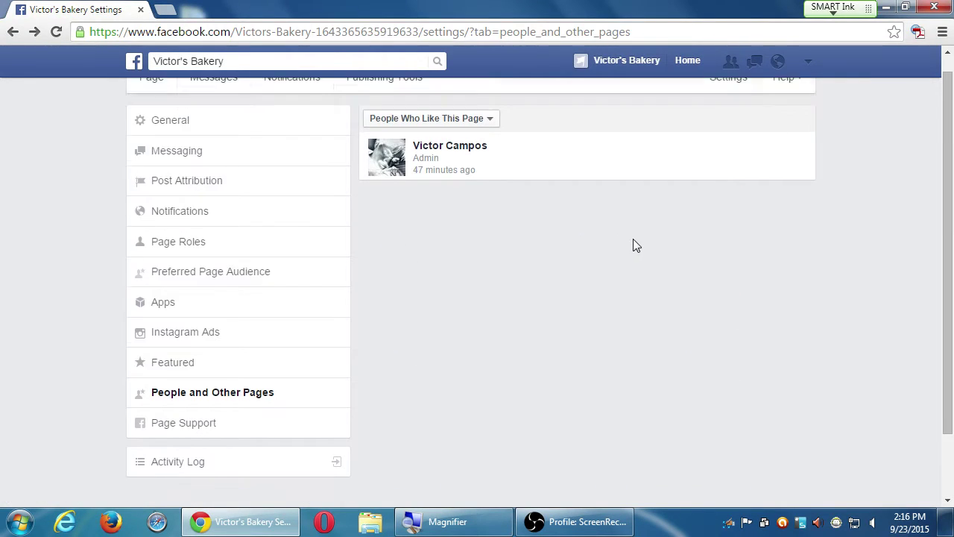
scroll(633, 238, up, 1)
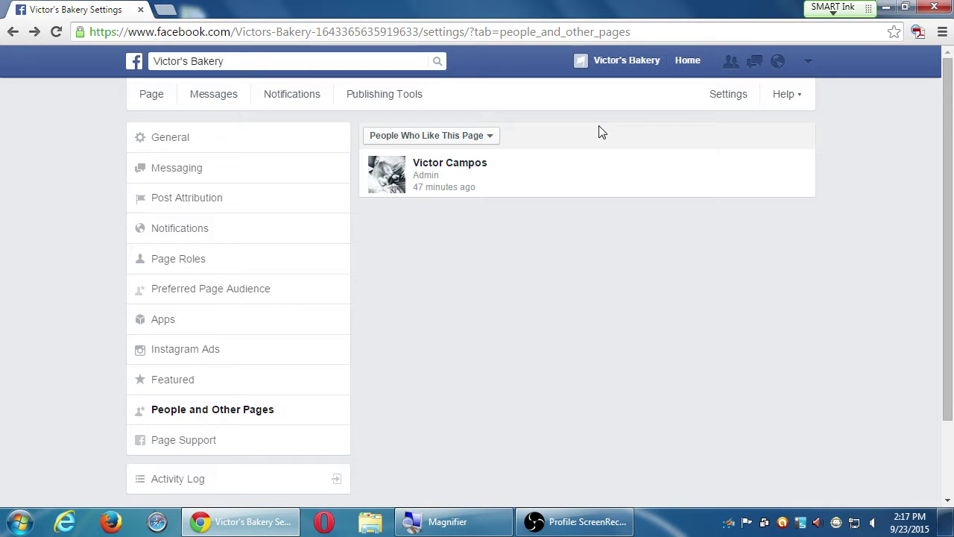
- View the Pages That Like This Page list and switch back to People Who Like This Page
click(490, 137)
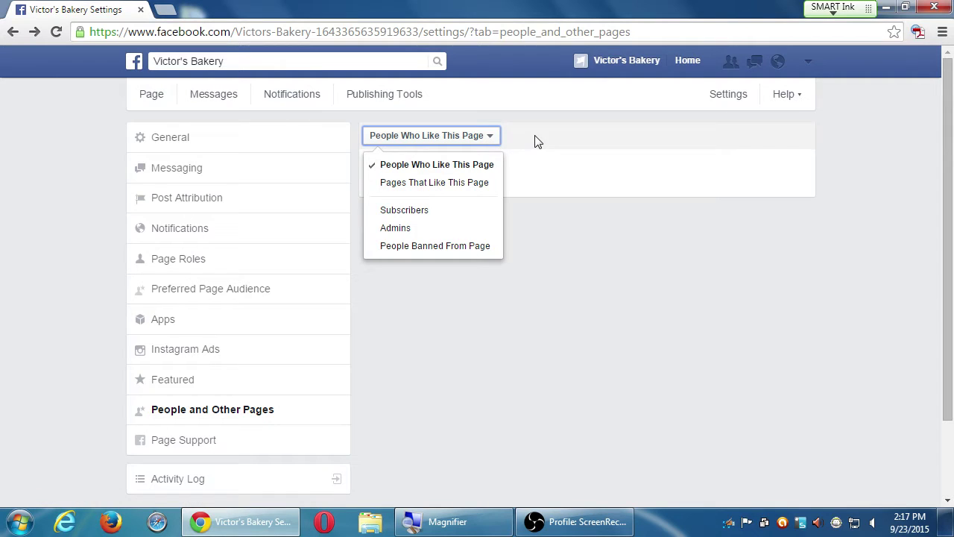
click(425, 184)
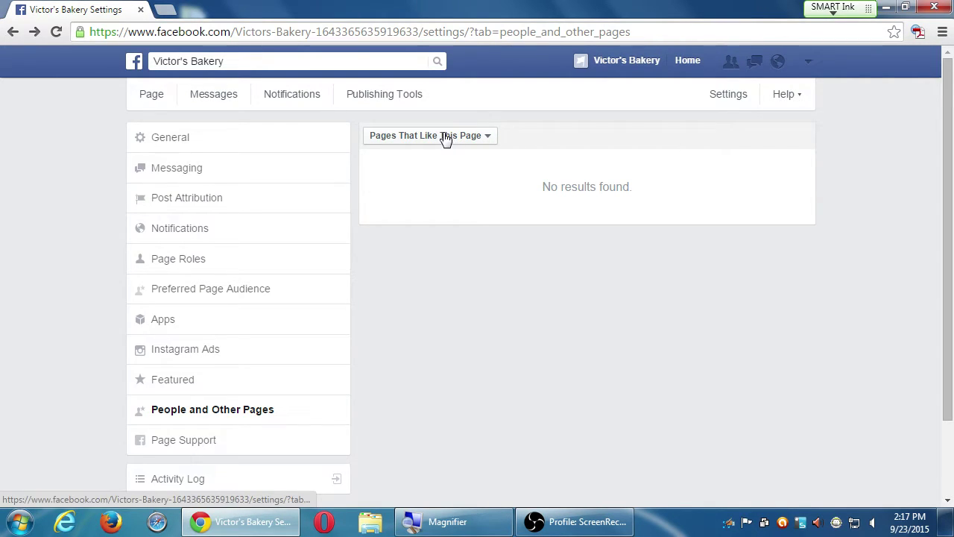
click(446, 141)
click(437, 165)
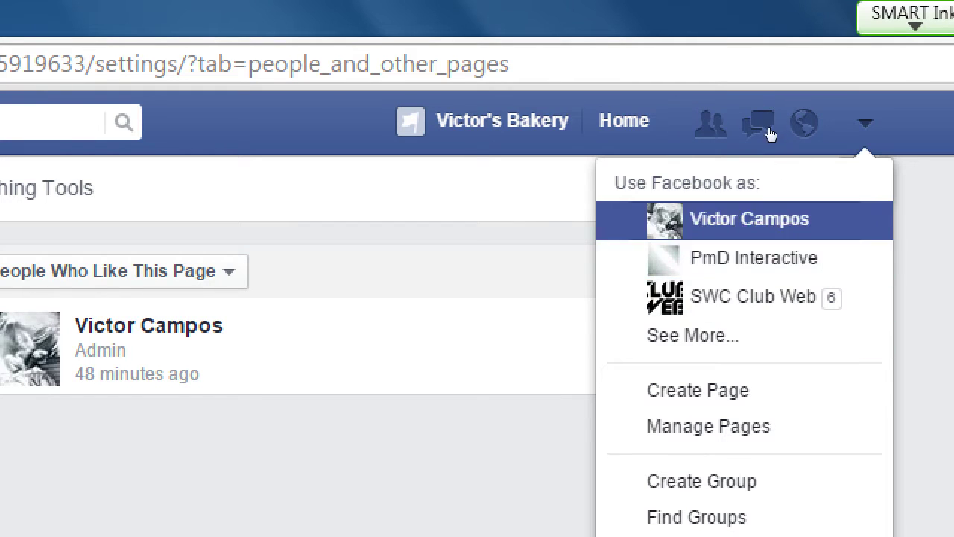
- Review the account menu's Use Facebook as options and close it without switching identity
click(607, 82)
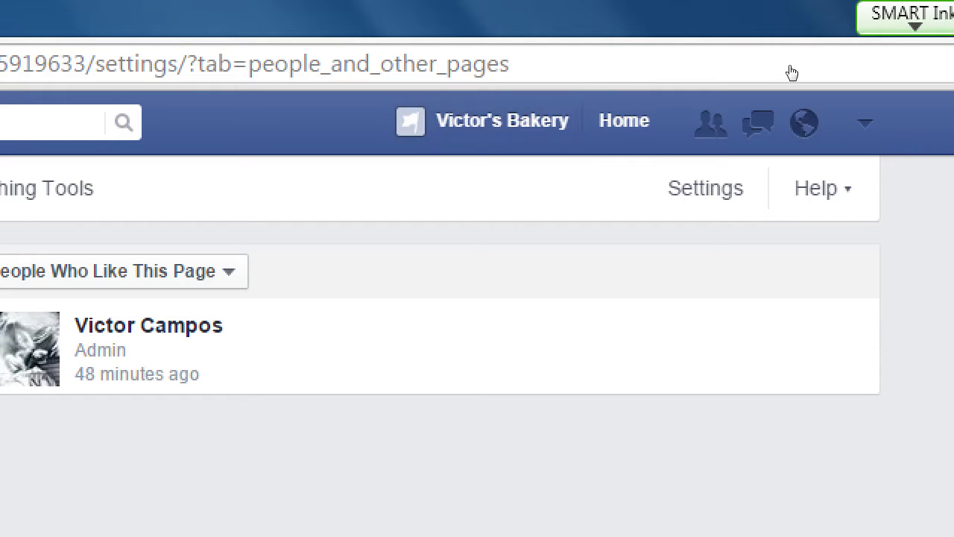
click(864, 122)
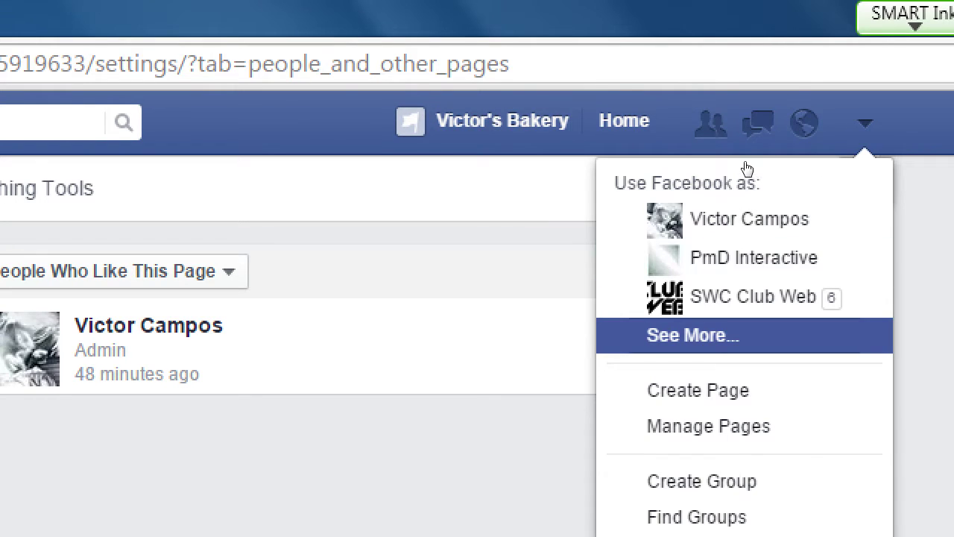
click(623, 121)
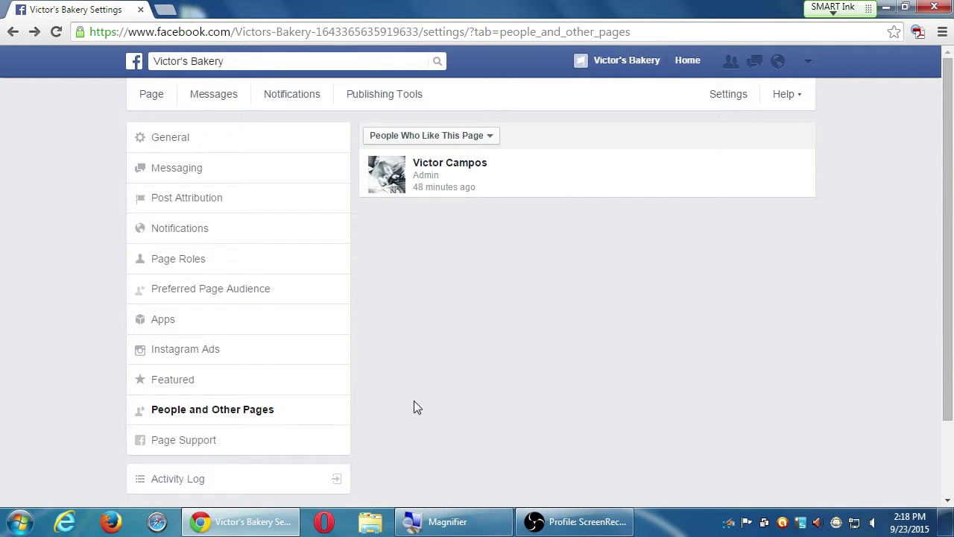
- Open the Victor's Bakery Page and look over its timeline down to Visitor Posts
click(150, 95)
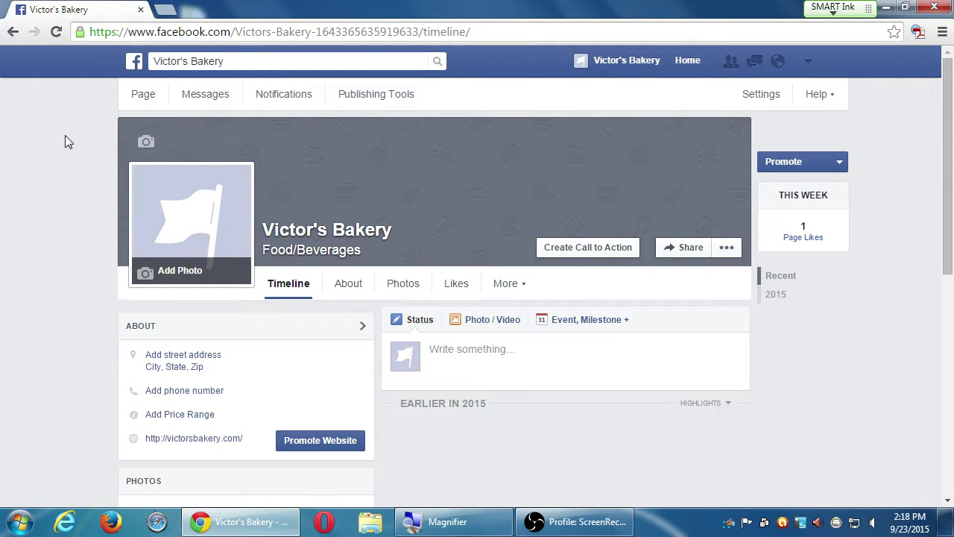
scroll(68, 253, down, 6)
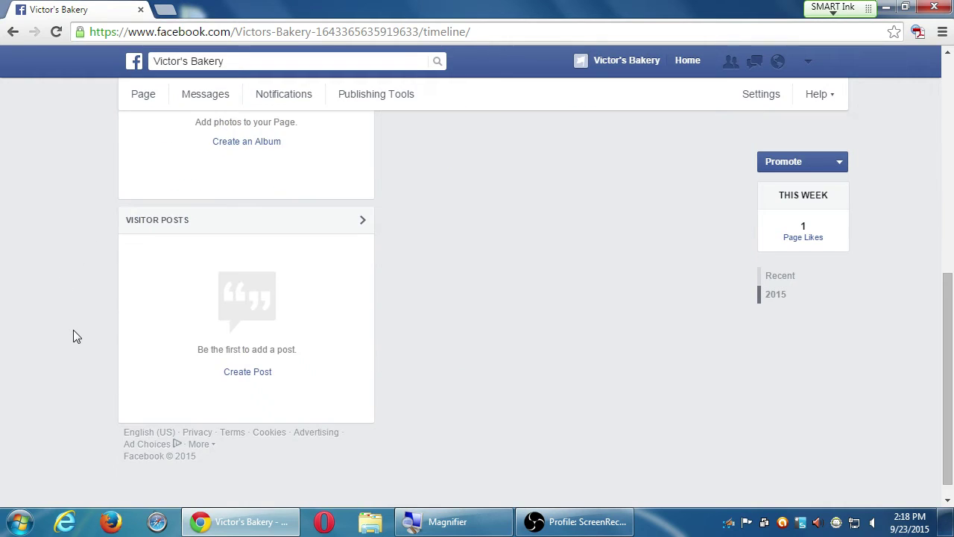
scroll(82, 333, up, 6)
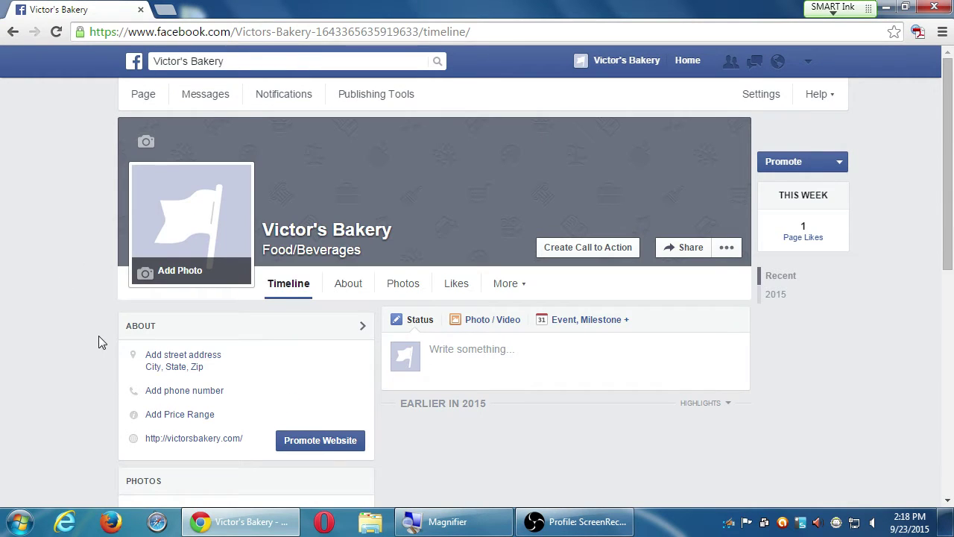
- Search Facebook for mashable and open the Mashable Page
click(273, 61)
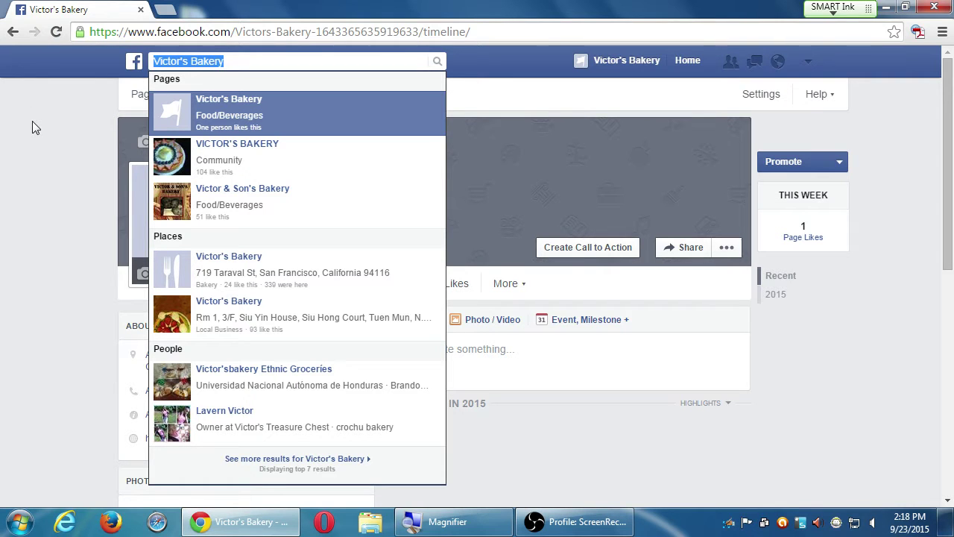
text(mashable)
key(Return)
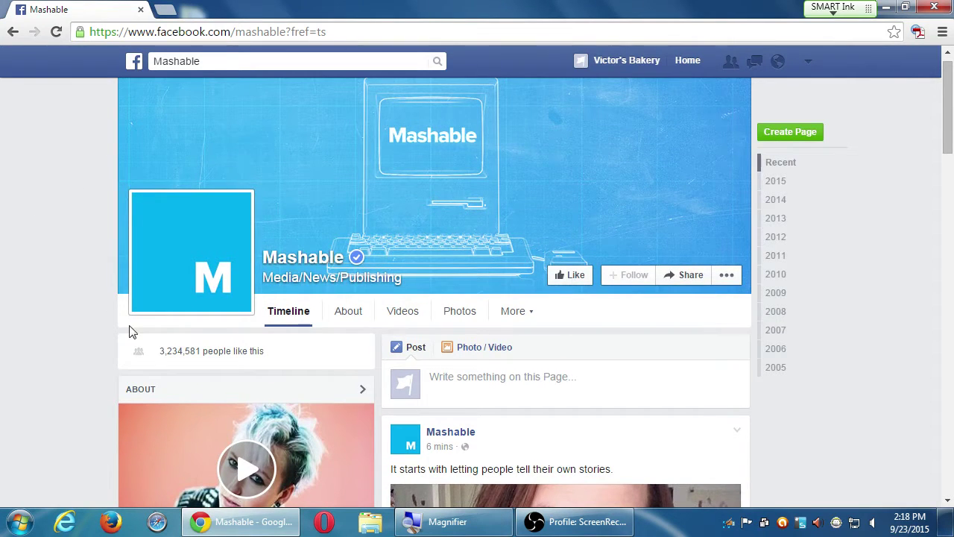
- Examine the Mashable Page's likes statistics and weekly graph, and return to its timeline
click(179, 353)
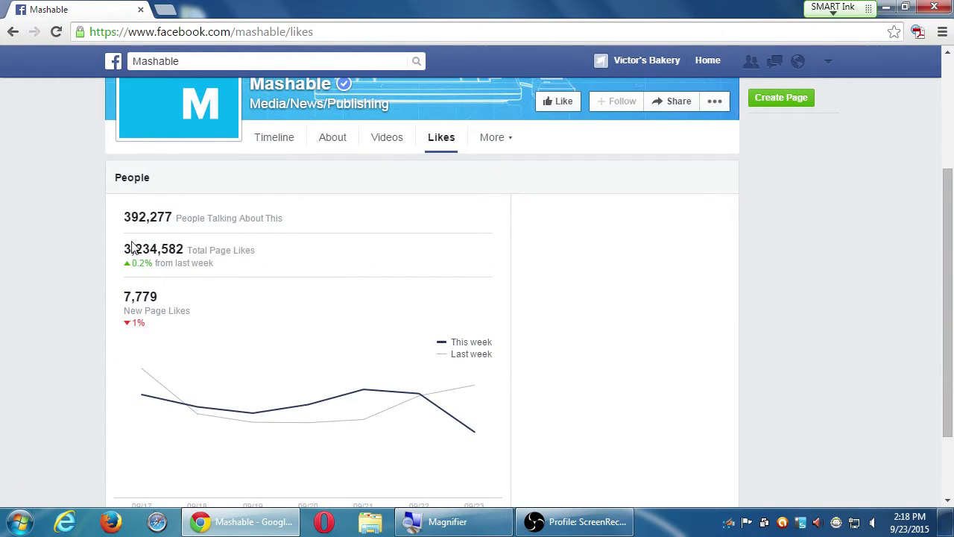
scroll(209, 375, down, 3)
scroll(210, 374, up, 3)
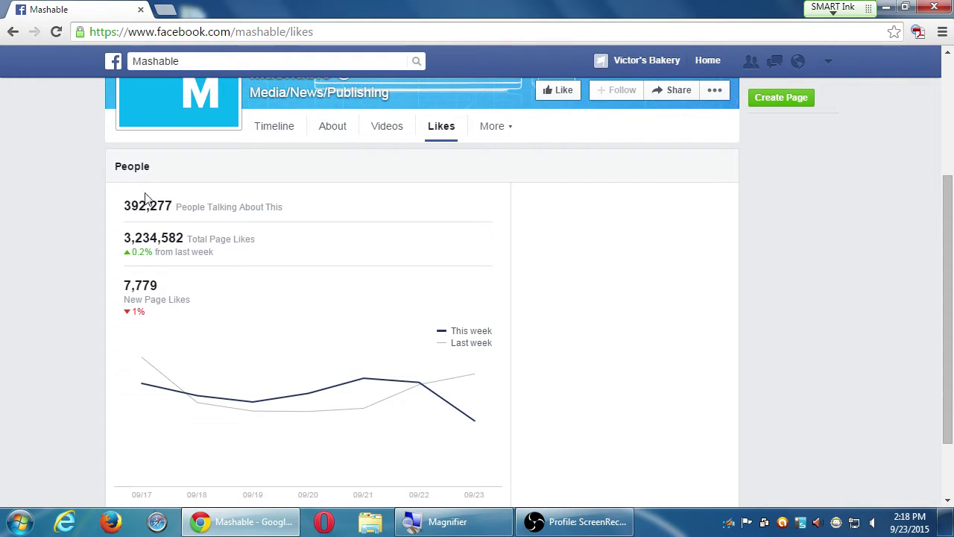
key(alt+Left)
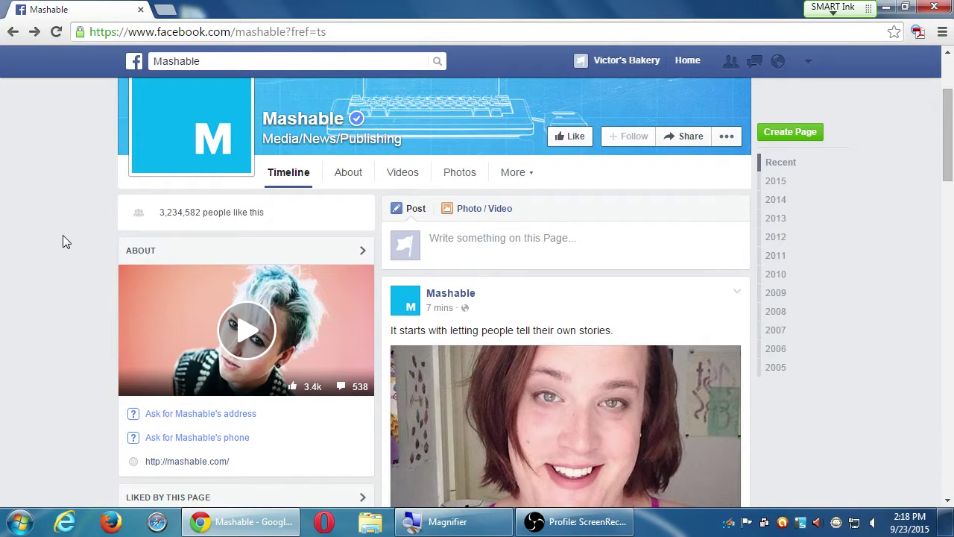
- Look over Mashable's timeline, including its Liked by This Page, Apps, Photos and Videos sections
scroll(68, 285, down, 3)
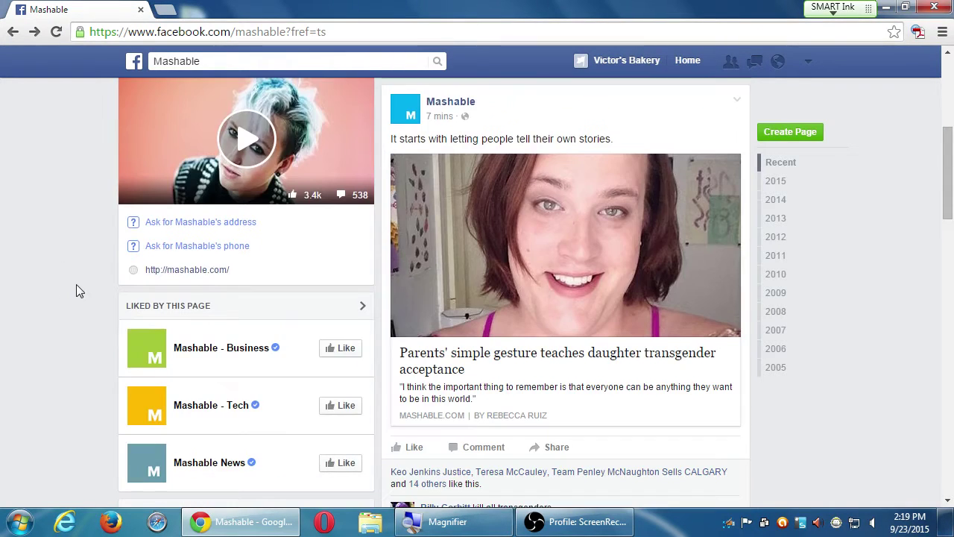
scroll(76, 284, down, 1)
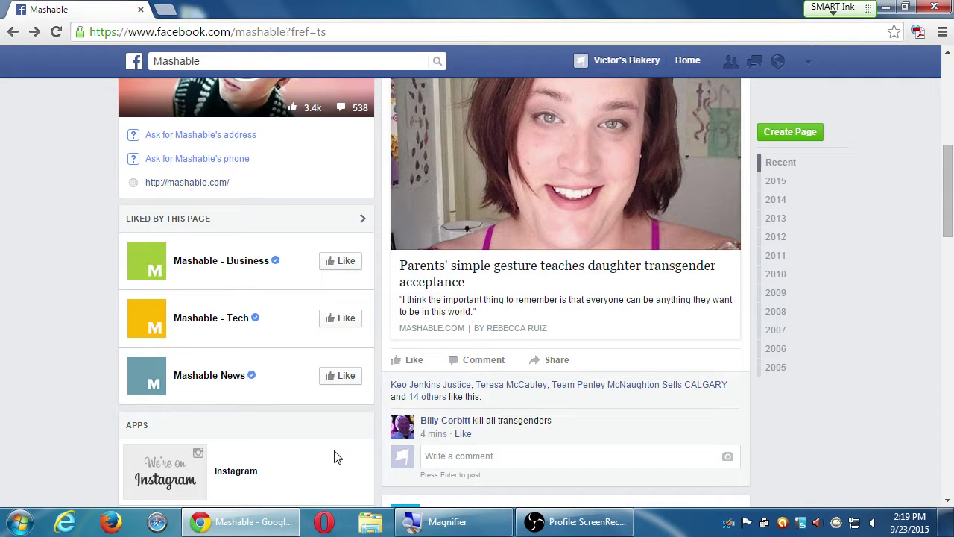
scroll(288, 298, down, 4)
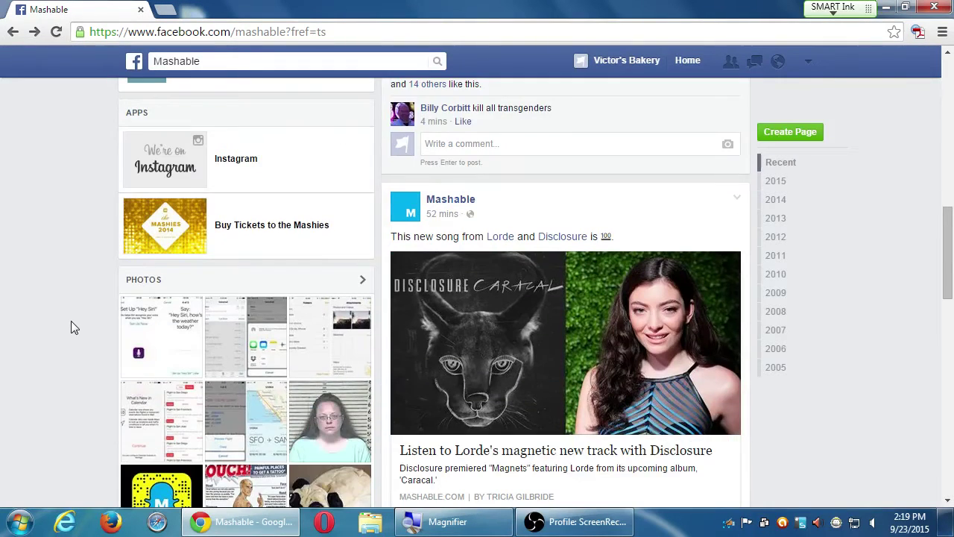
scroll(100, 318, down, 4)
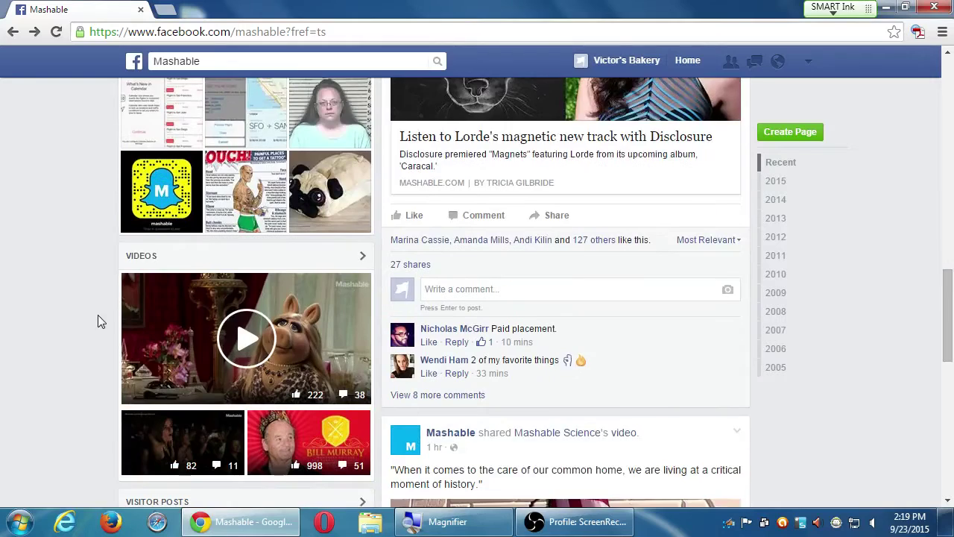
scroll(100, 313, down, 4)
scroll(100, 314, up, 6)
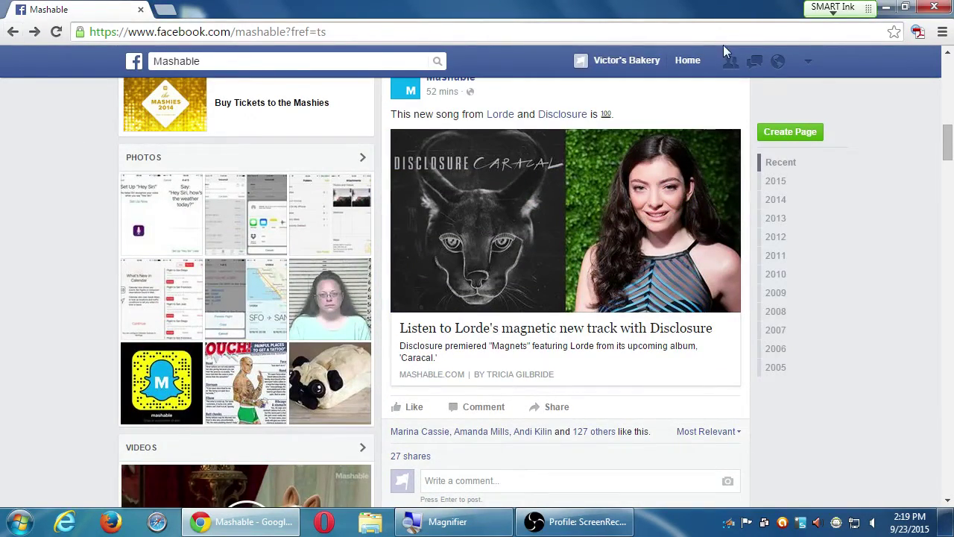
- Return to the Victor's Bakery Page and open its General settings
click(645, 62)
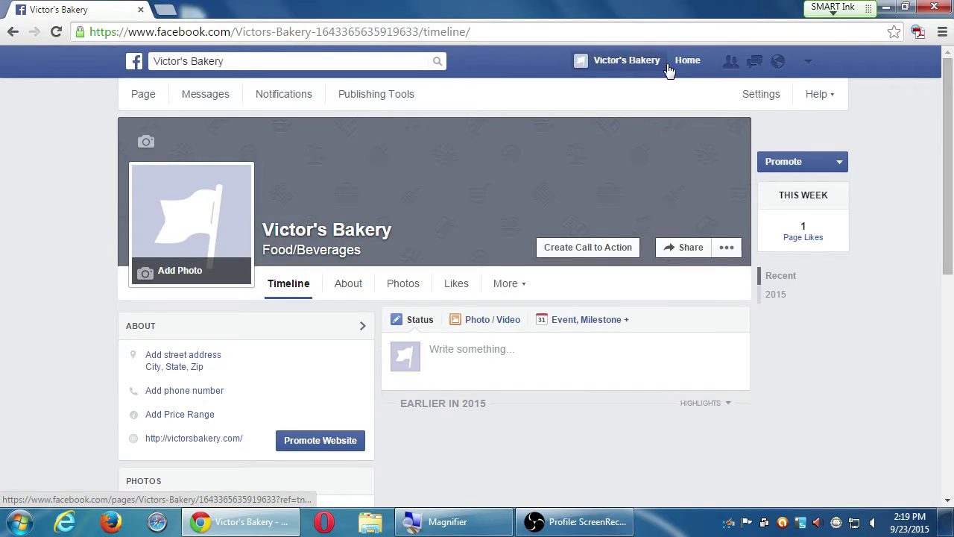
click(758, 97)
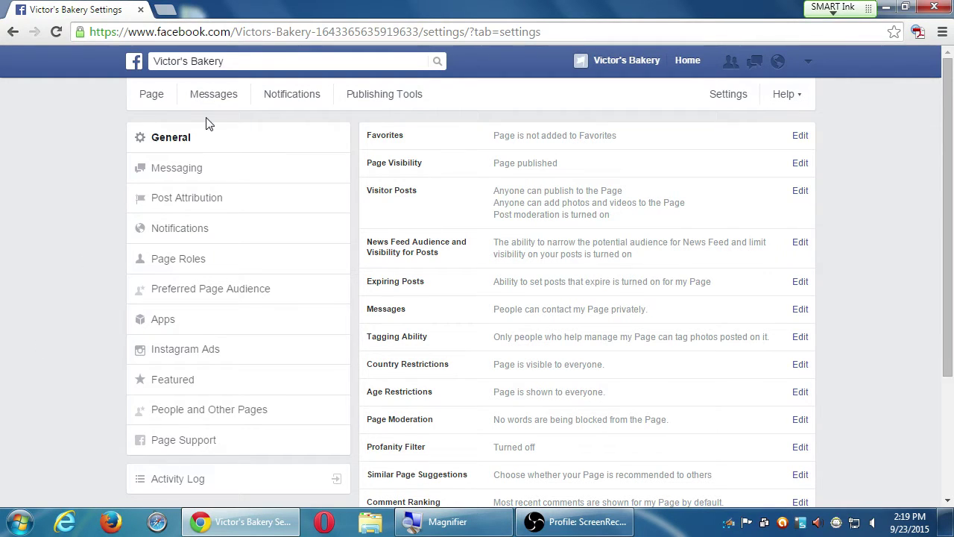
- Open the Page's Instagram Ads settings and look over the option for connecting an Instagram account
click(206, 357)
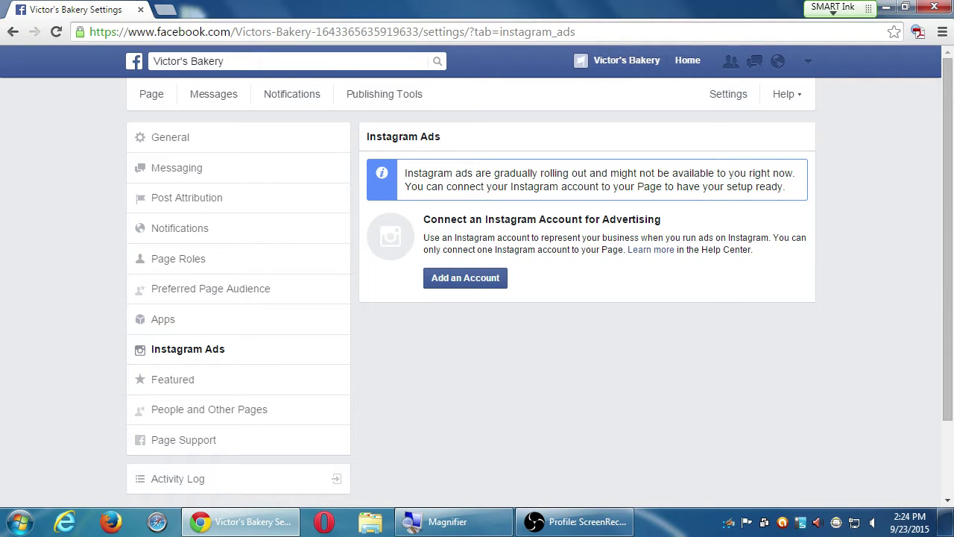
mouse_move(600, 530)
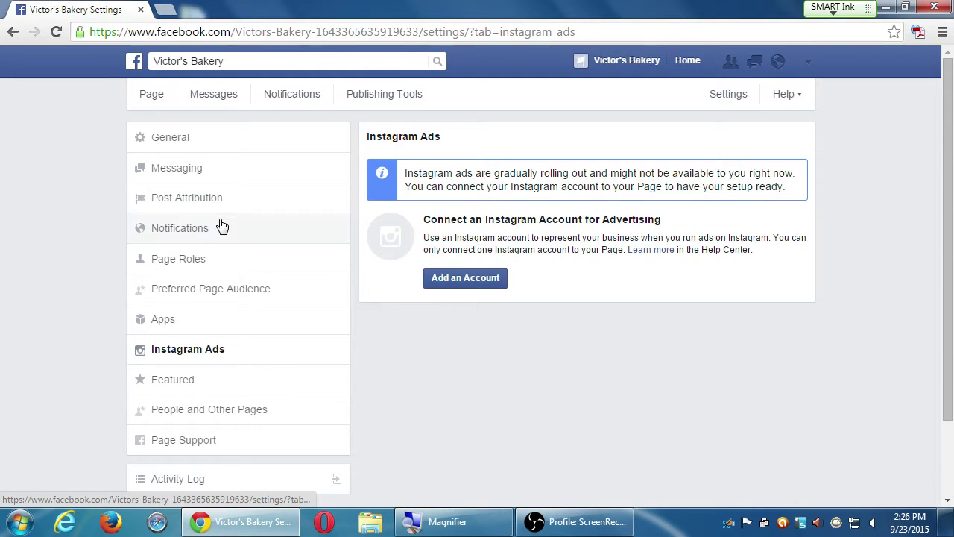
scroll(541, 352, down, 2)
scroll(512, 361, up, 2)
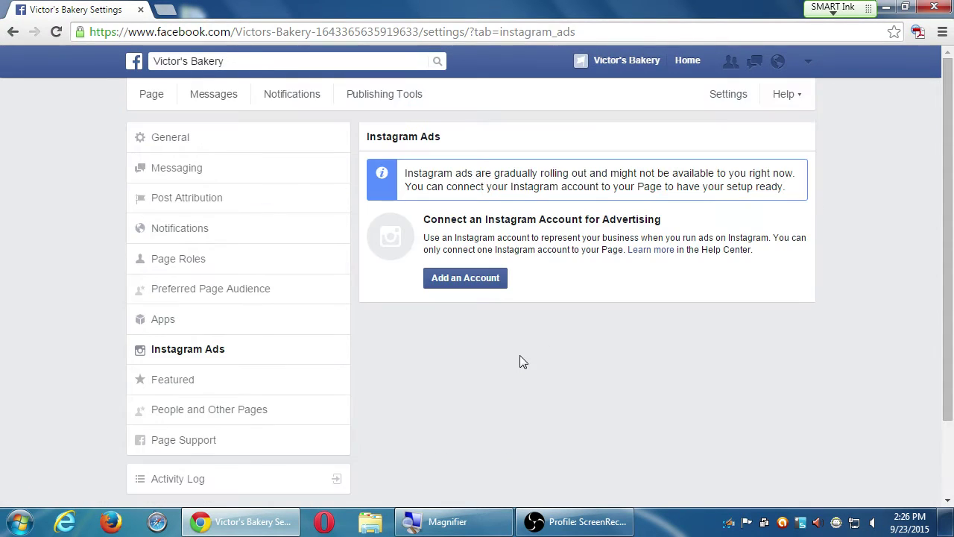
scroll(514, 352, down, 1)
scroll(516, 347, up, 1)
- Return to the Victor's Bakery timeline and check the upload option for the cover photo
click(155, 100)
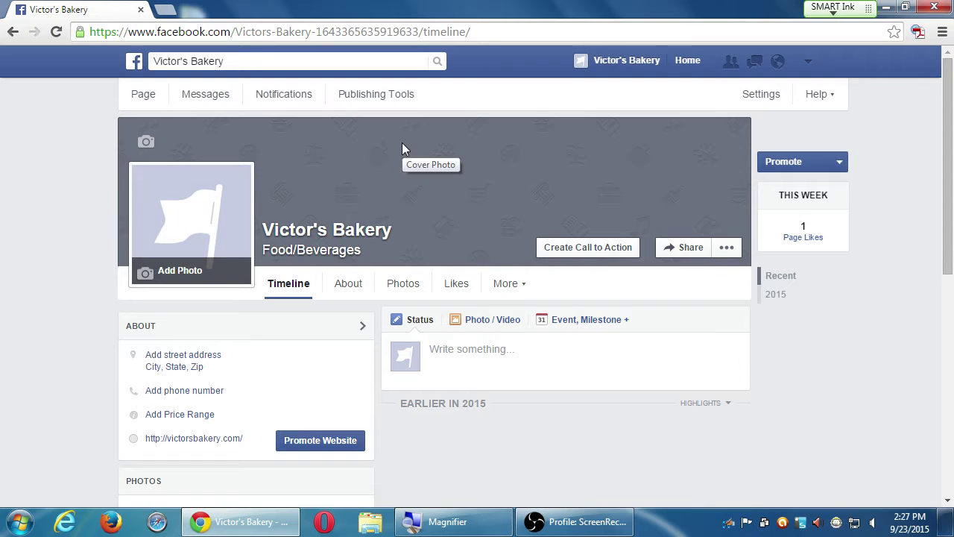
click(177, 141)
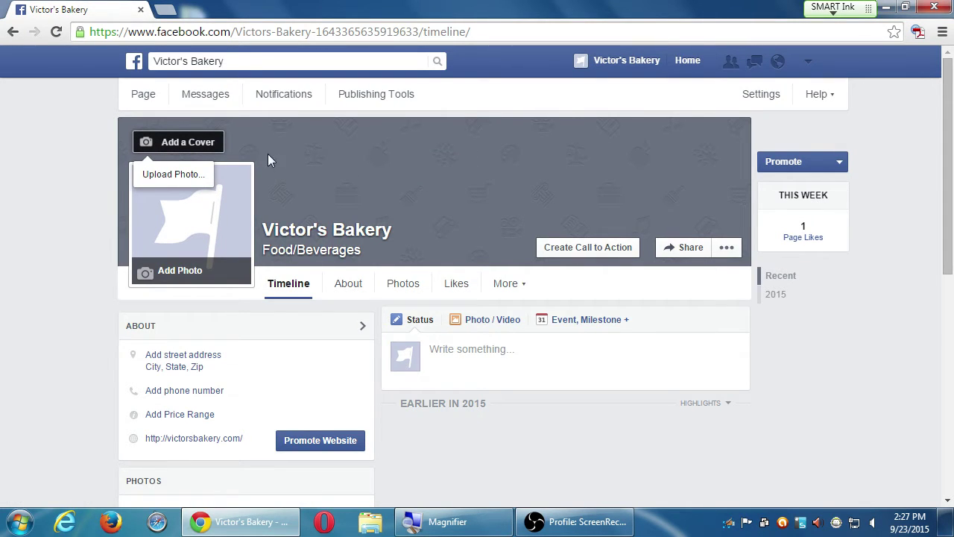
click(437, 166)
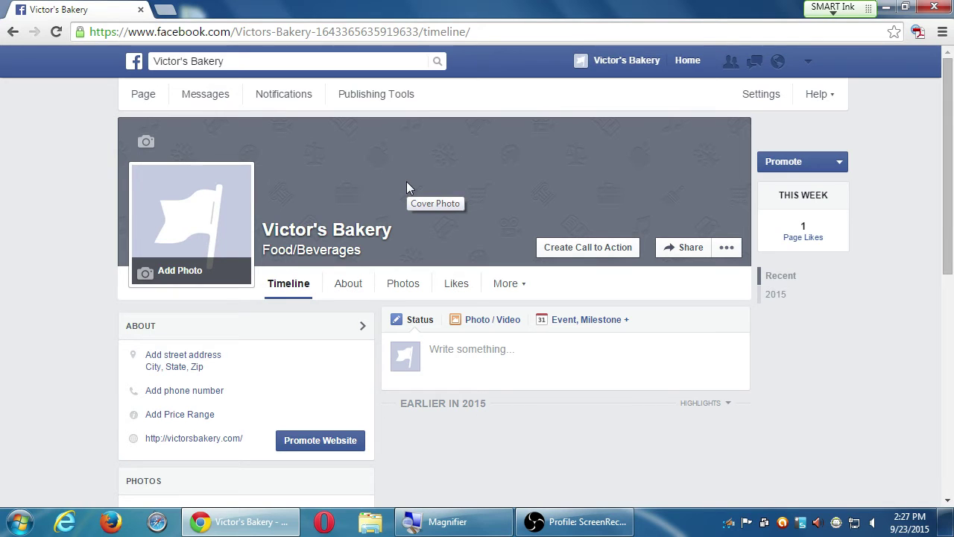
- Start creating a call-to-action button, trying the Sign Up and Use App types before choosing Contact Us
click(583, 252)
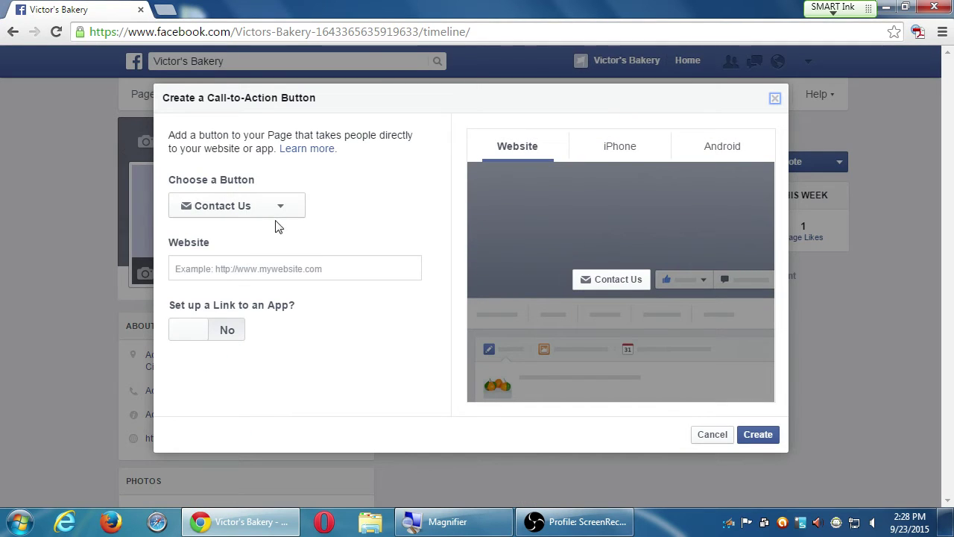
click(238, 213)
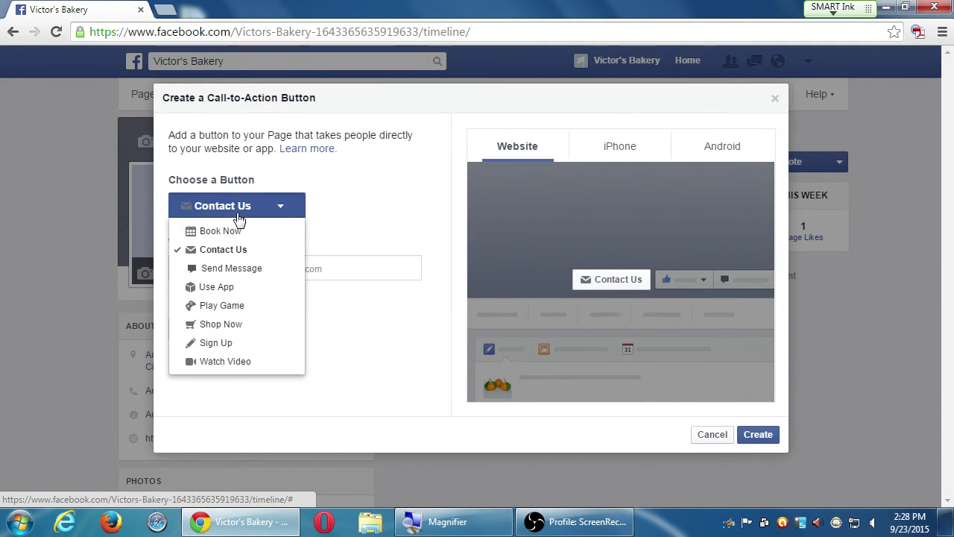
click(248, 342)
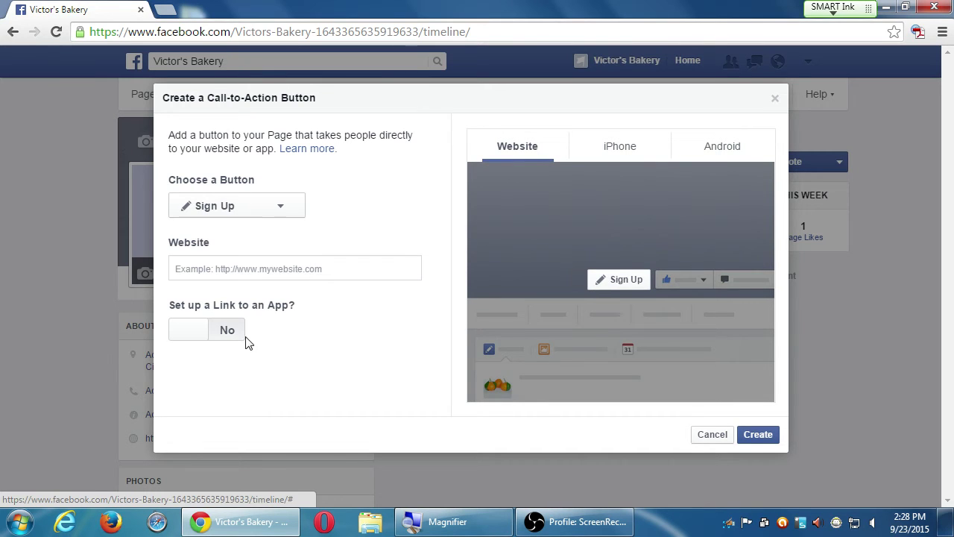
click(271, 208)
click(253, 249)
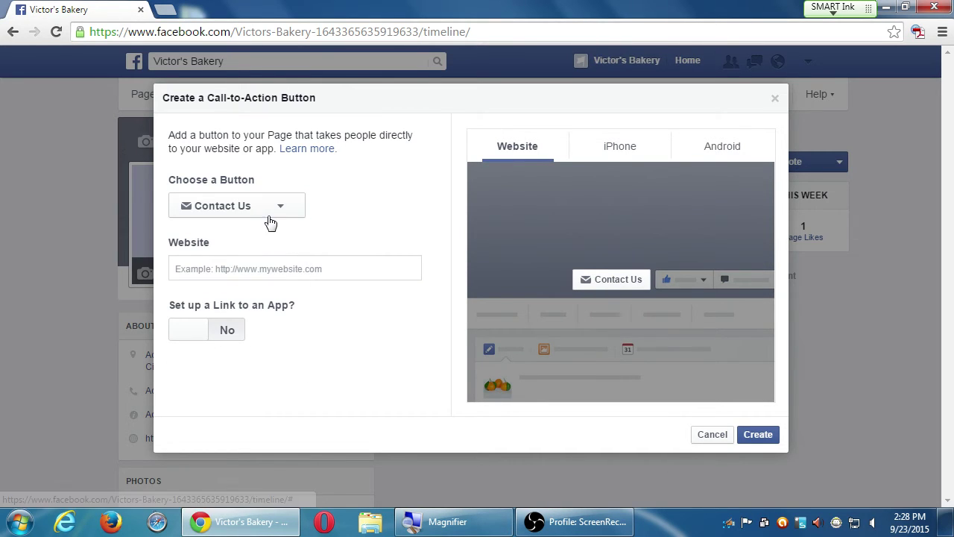
click(268, 222)
click(247, 286)
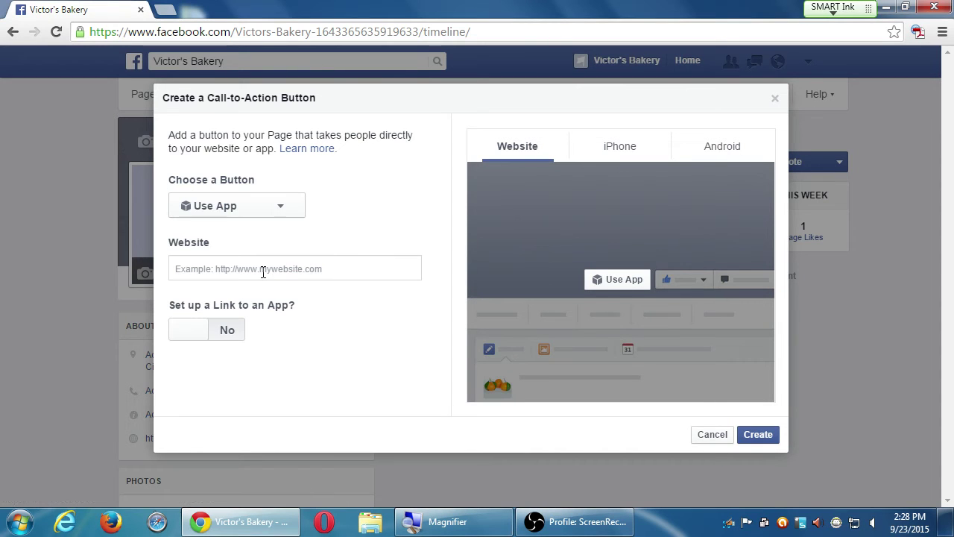
click(272, 270)
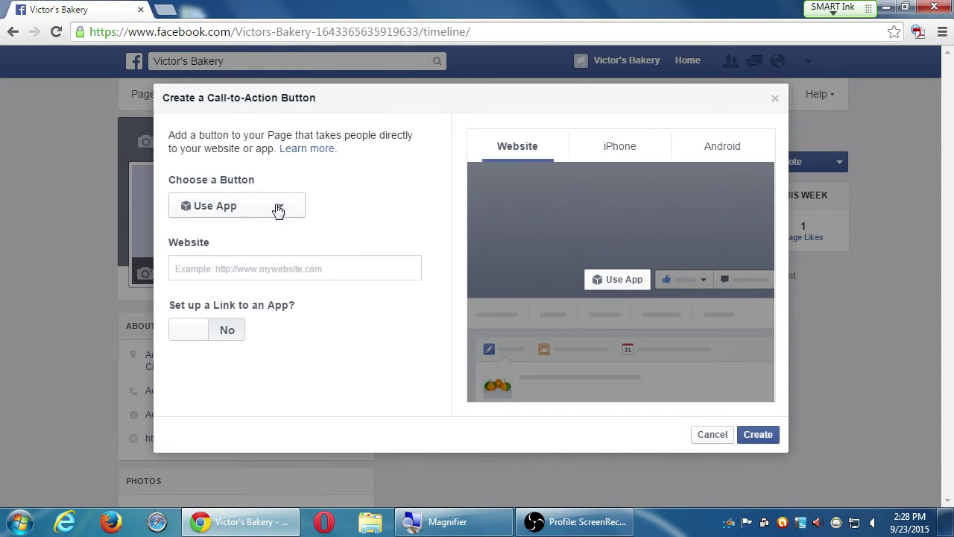
click(277, 209)
click(273, 250)
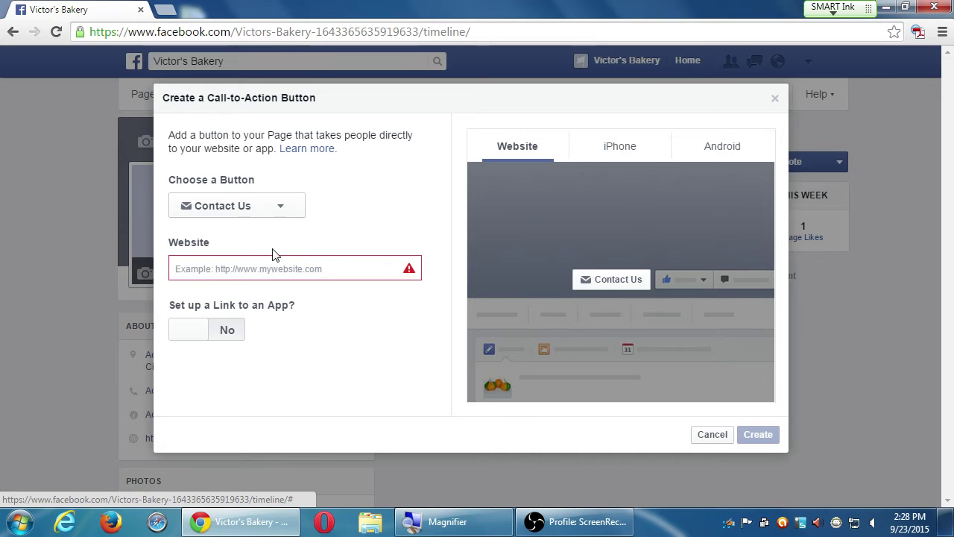
click(264, 269)
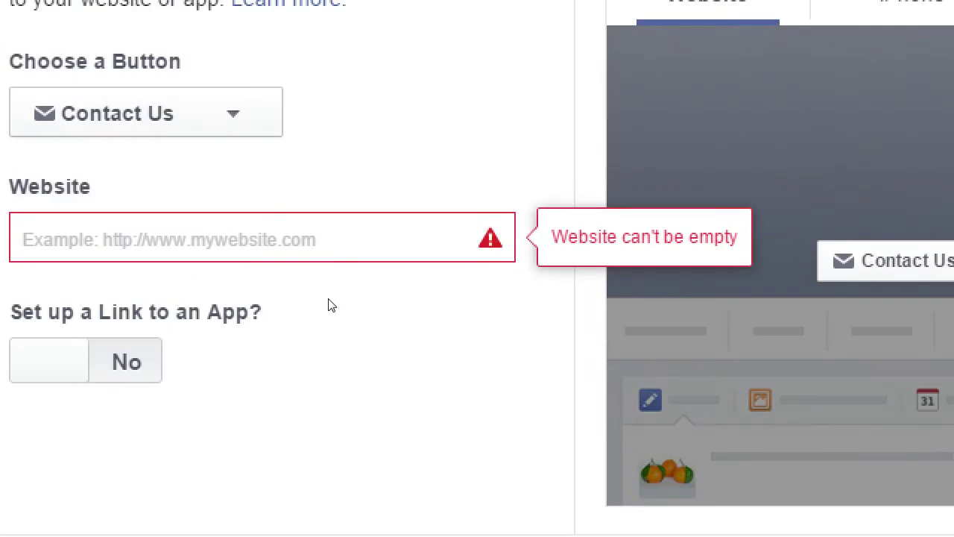
text(ht)
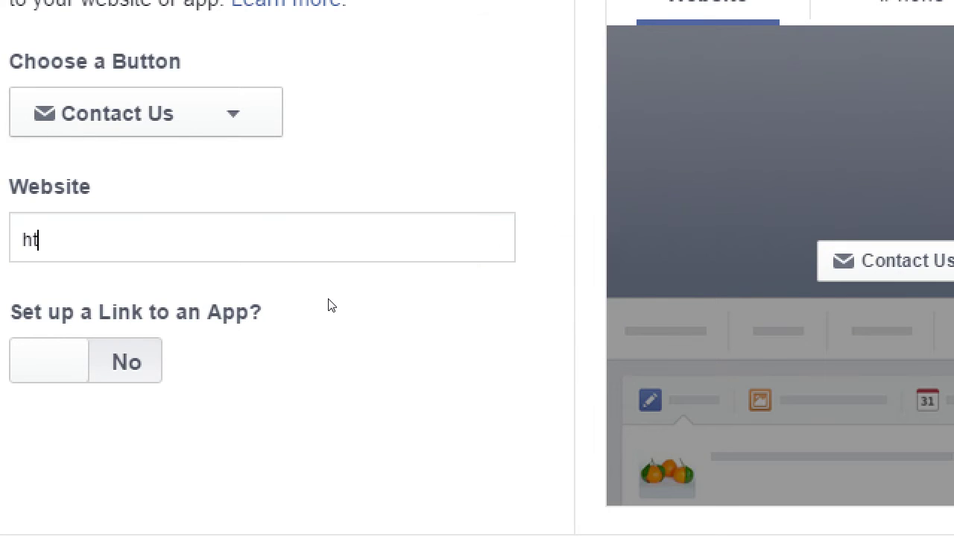
text(tp://wicto)
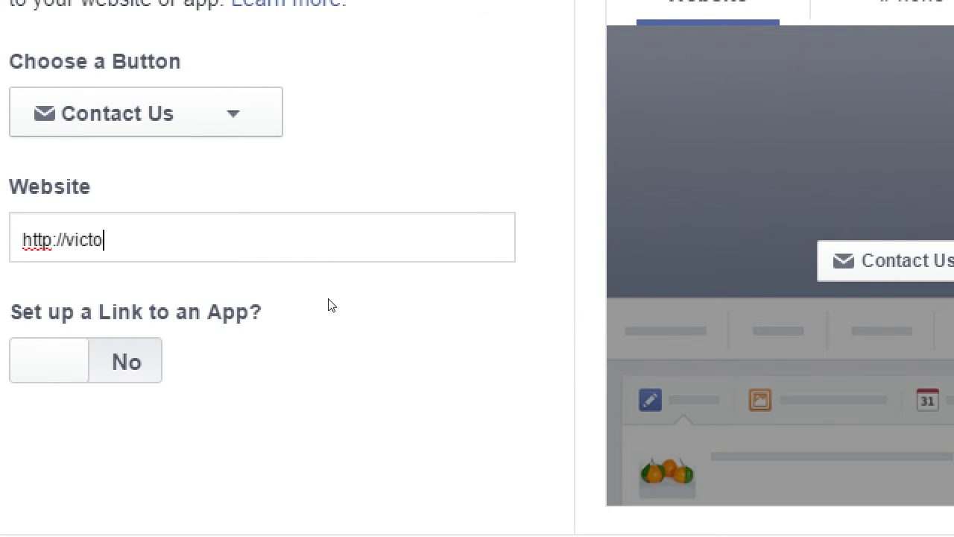
text(rsbakery.com/can)
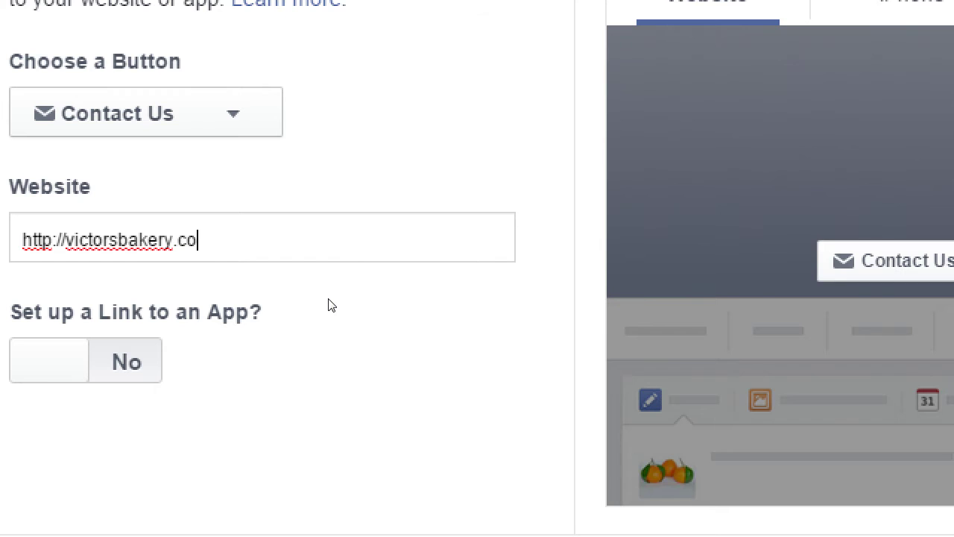
key(BackSpace)
key(BackSpace)
text(ontact)
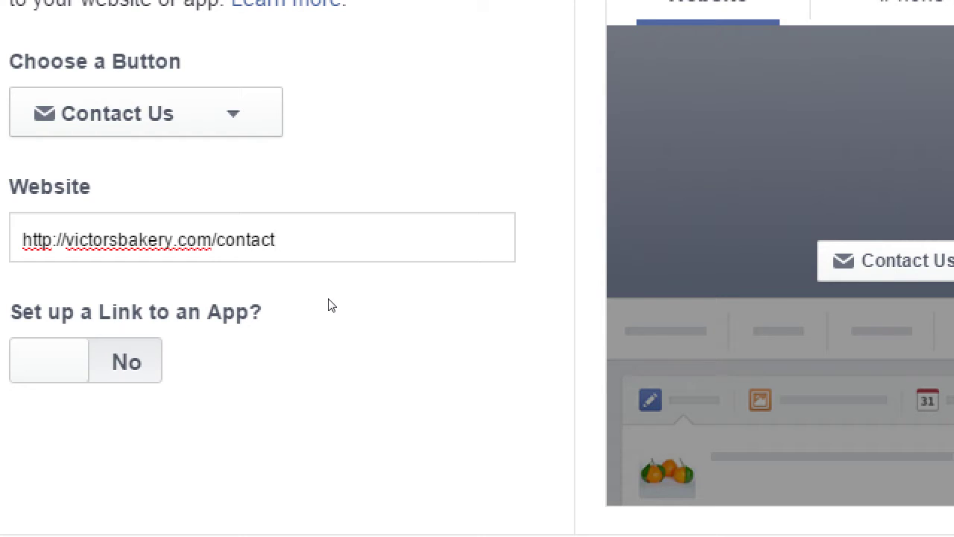
click(272, 123)
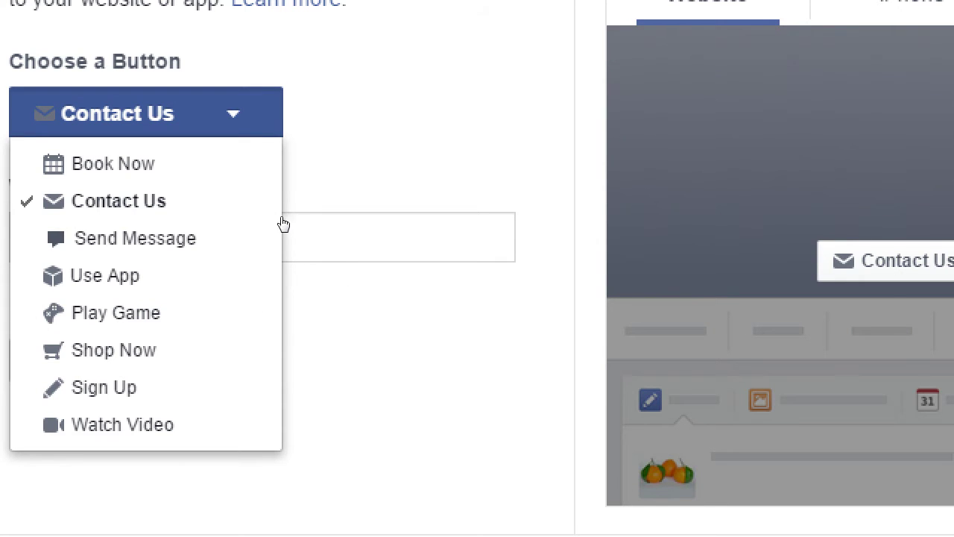
click(242, 331)
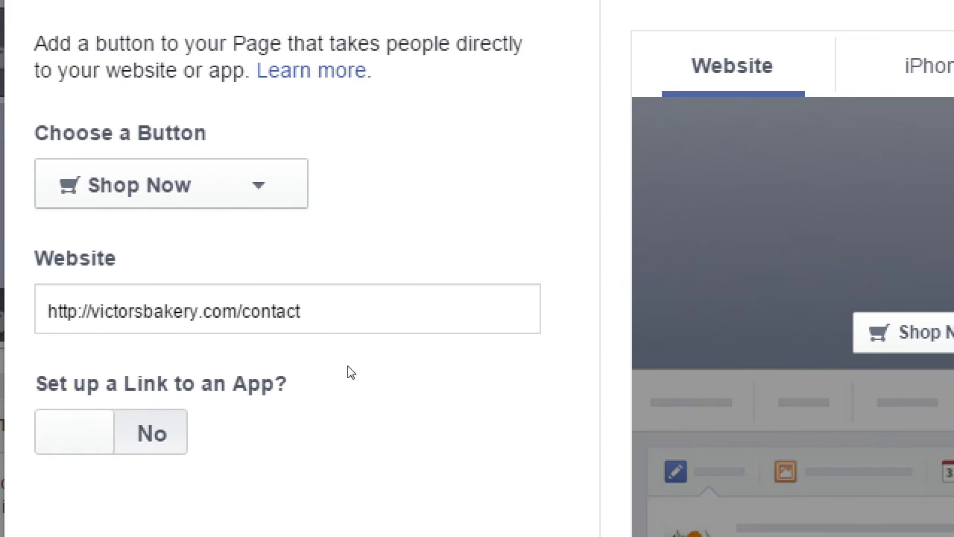
click(328, 272)
key(Left)
key(Left)
key(Left)
key(Left)
key(Left)
key(shift+End)
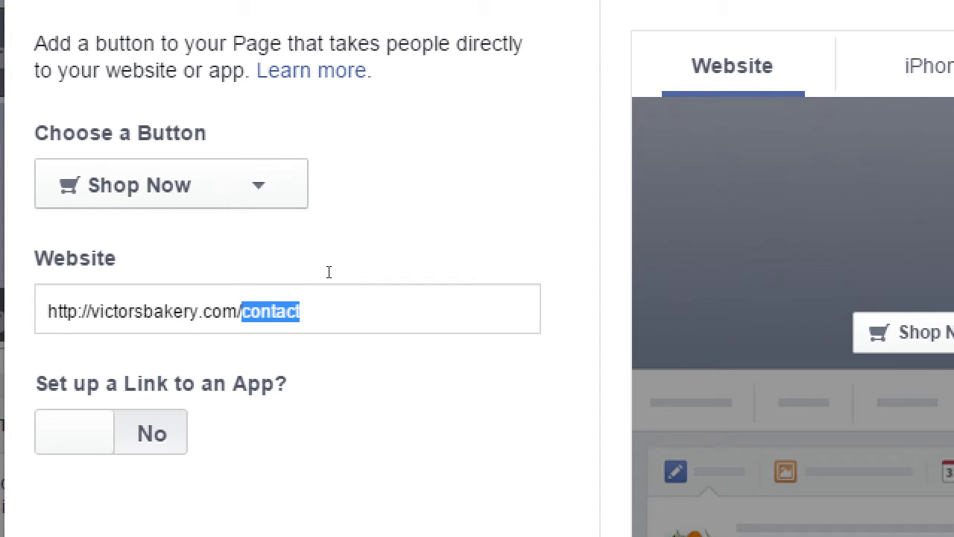
text(shop/sales)
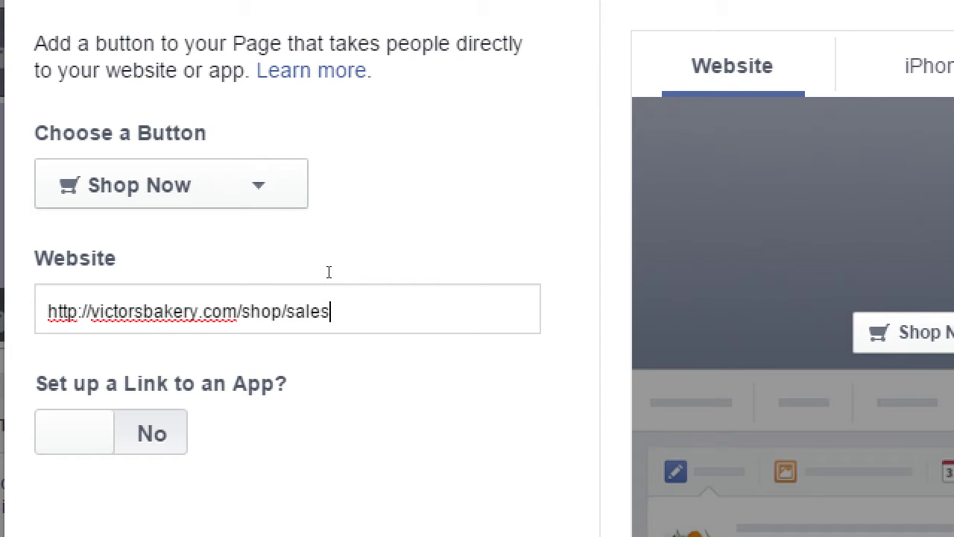
text(.html)
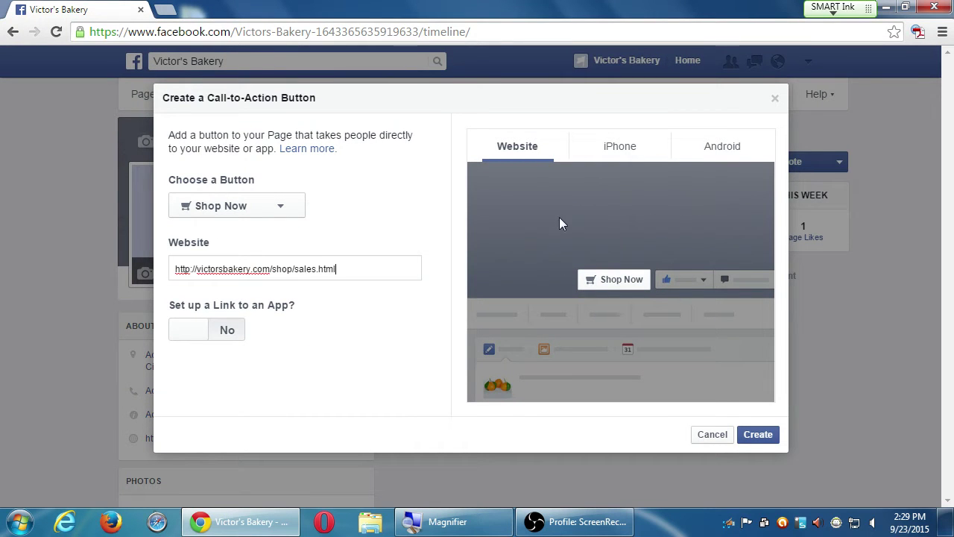
- Preview the Shop Now button on iPhone and Android, and return to the website preview
click(615, 143)
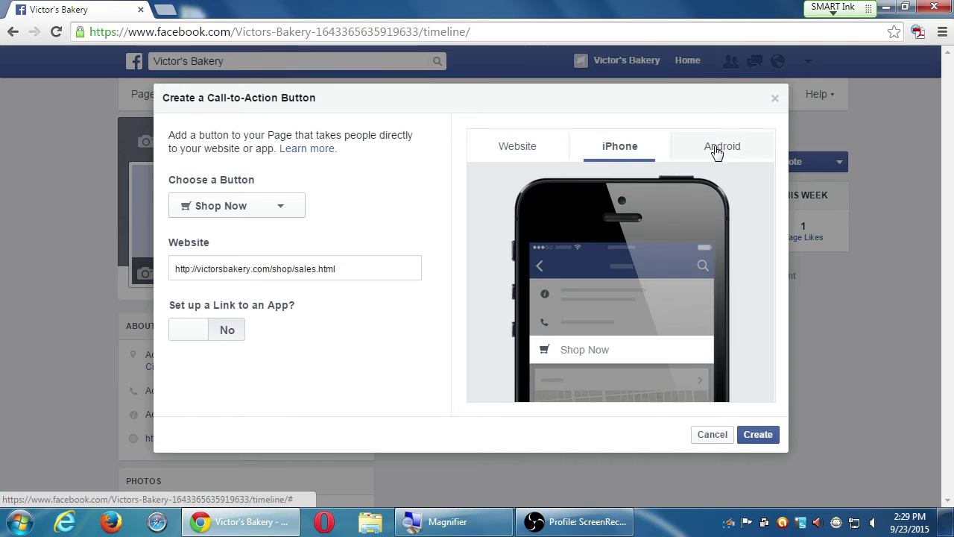
click(719, 149)
click(624, 153)
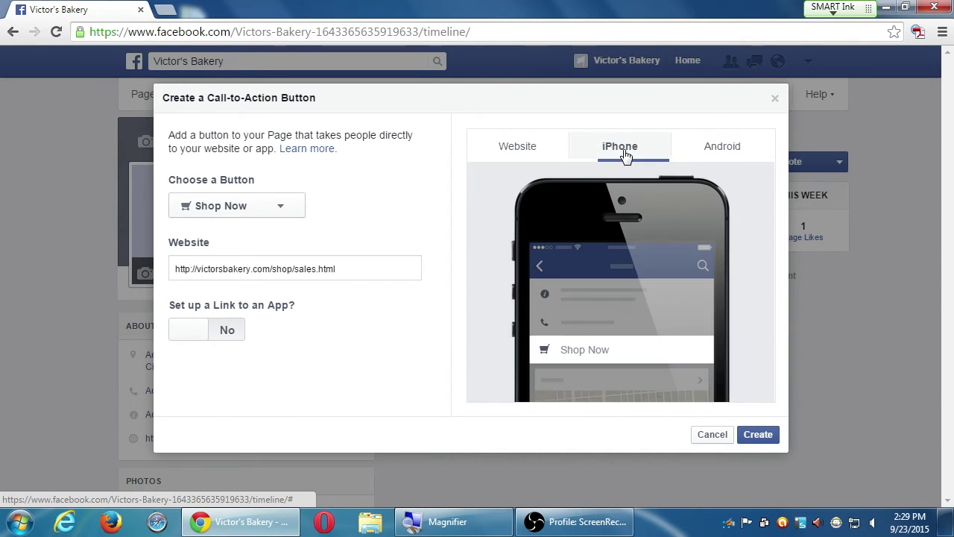
click(528, 145)
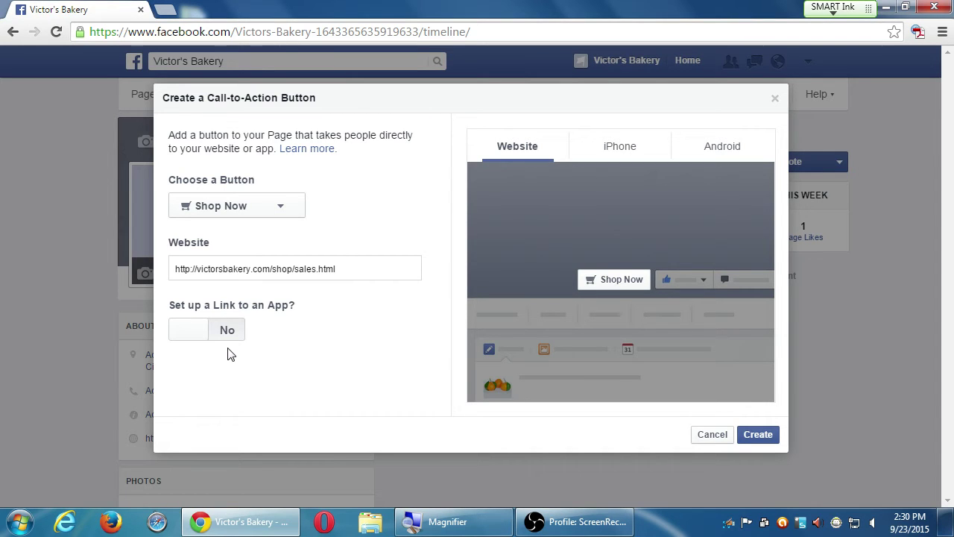
- Try the link-to-an-app option, inspect its iOS destination choices, and switch it off again
click(198, 330)
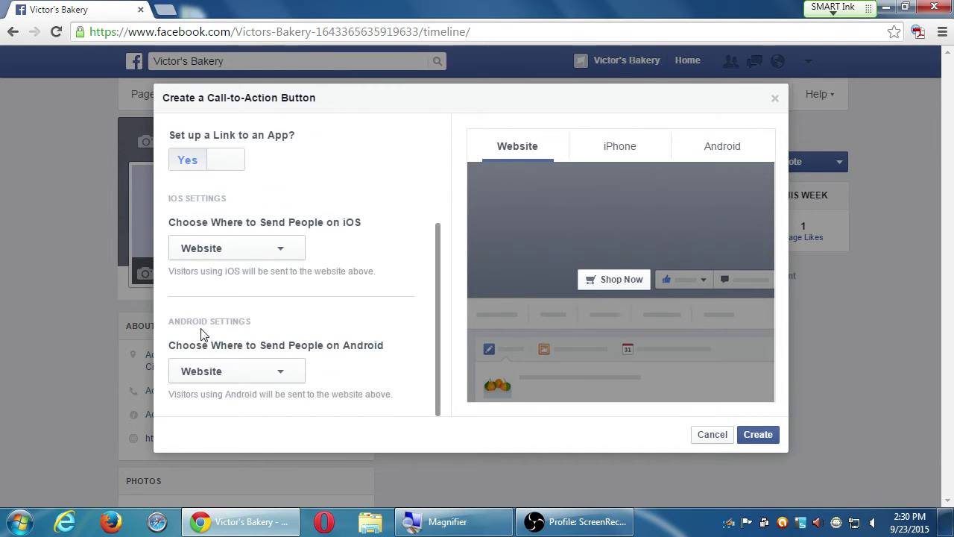
click(270, 254)
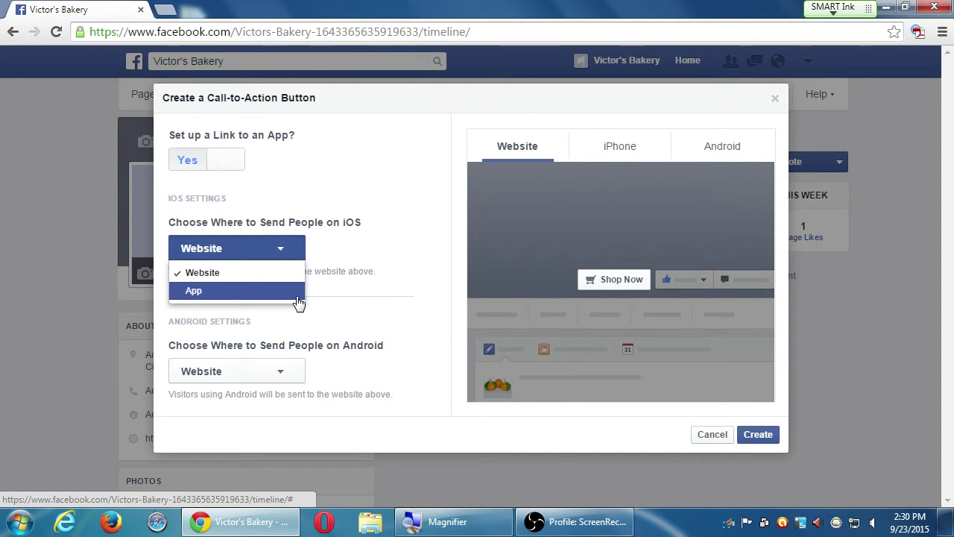
click(387, 303)
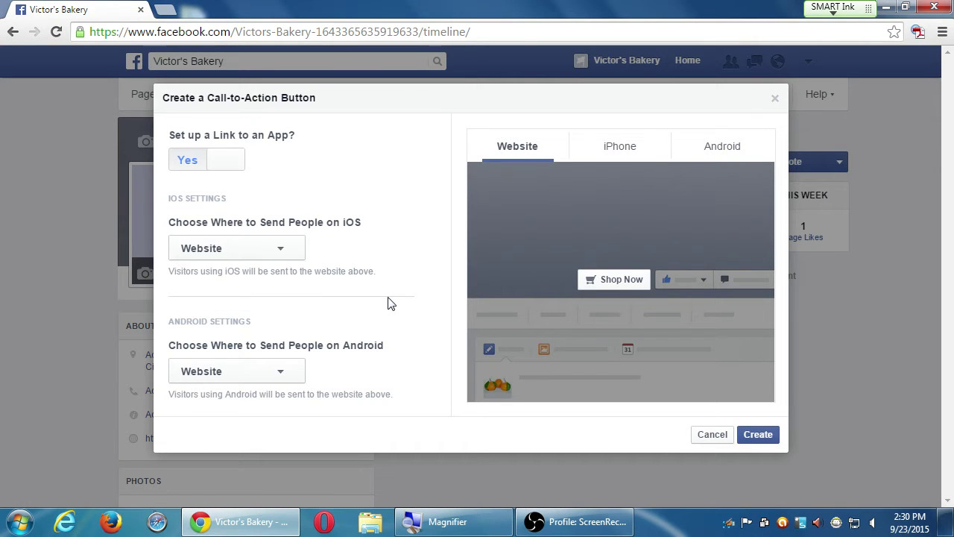
scroll(388, 302, up, 3)
click(213, 286)
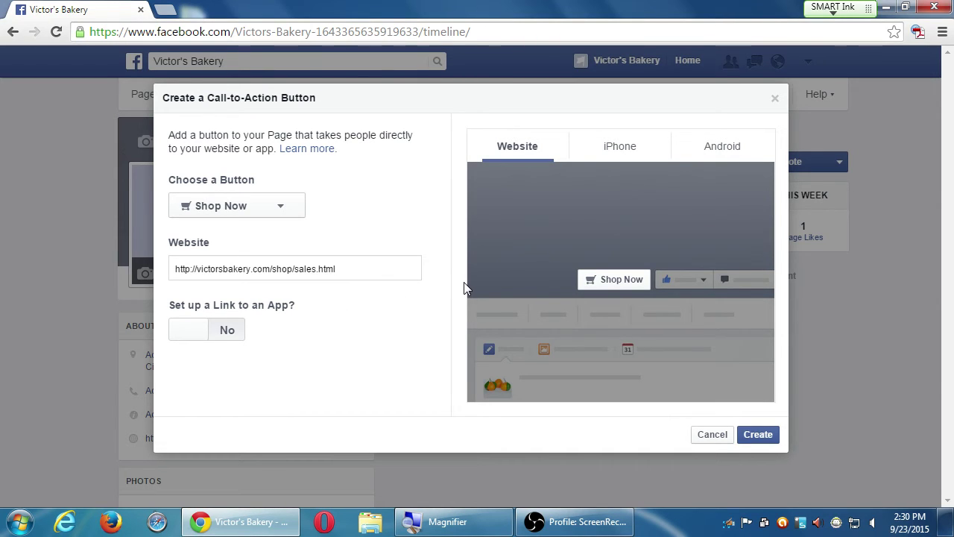
- Create the Shop Now call-to-action button and dismiss the promotion tip
click(755, 434)
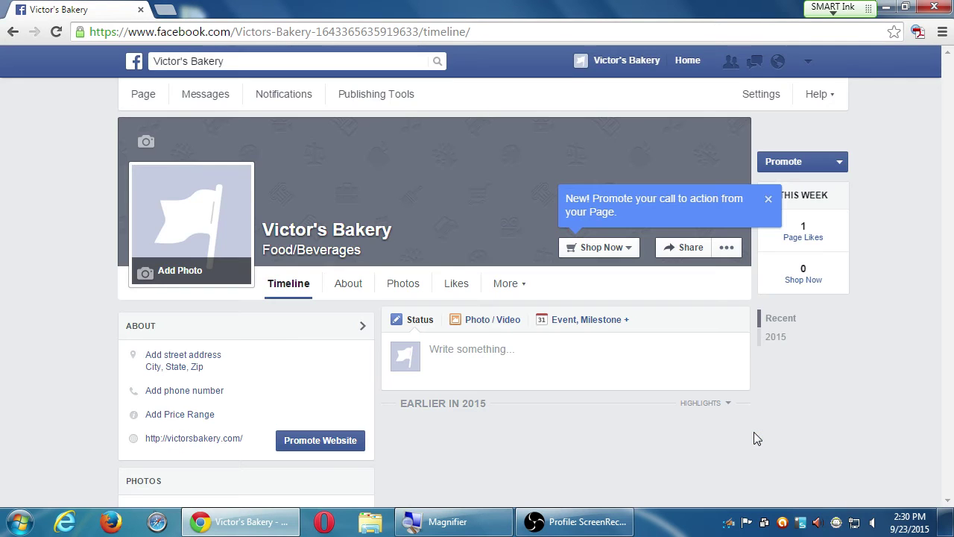
click(768, 202)
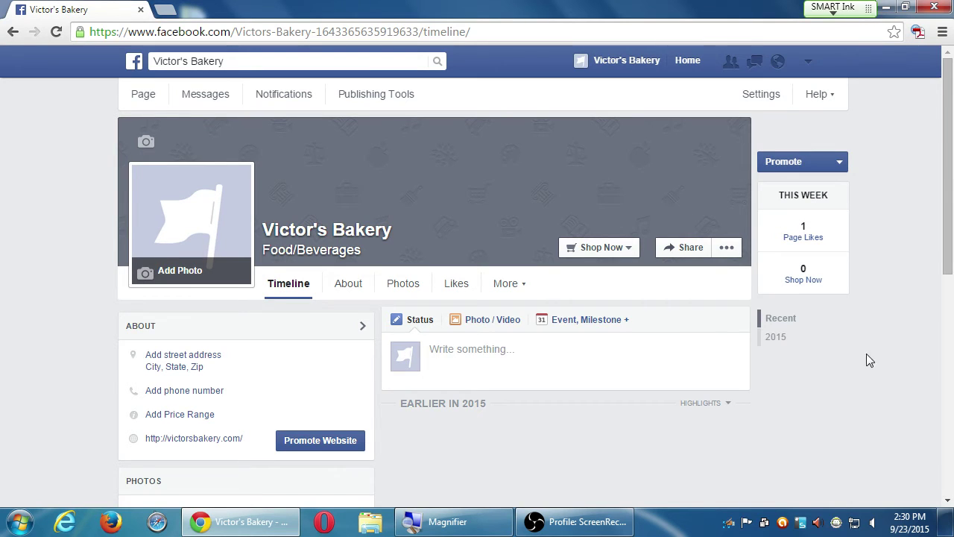
- Examine the options available for the Page's Shop Now button, such as its link, promotion, insights and editing
click(626, 247)
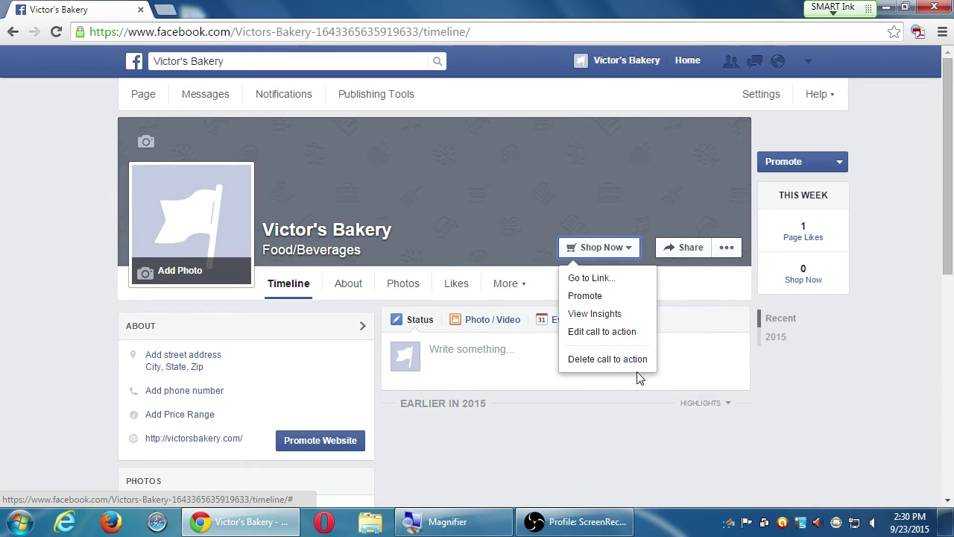
click(690, 289)
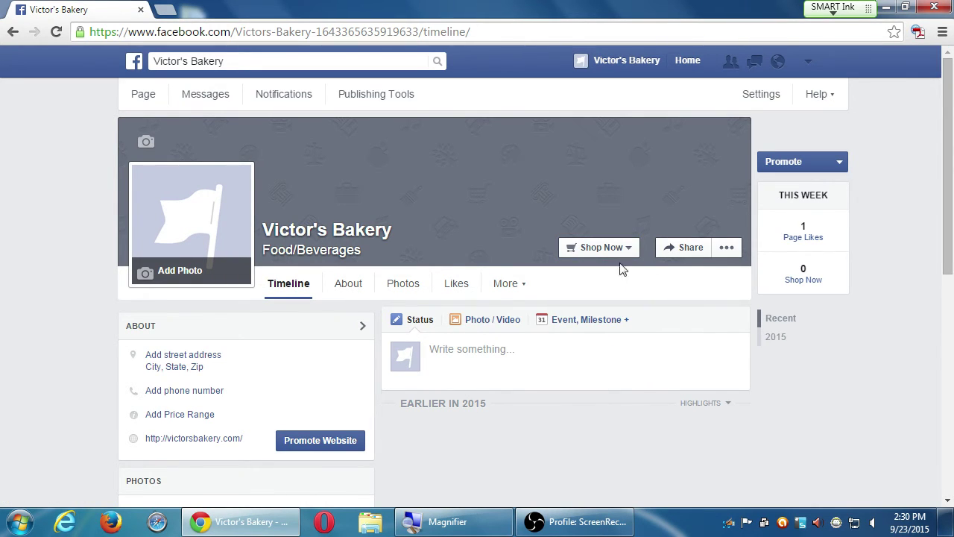
click(629, 250)
click(679, 289)
click(604, 251)
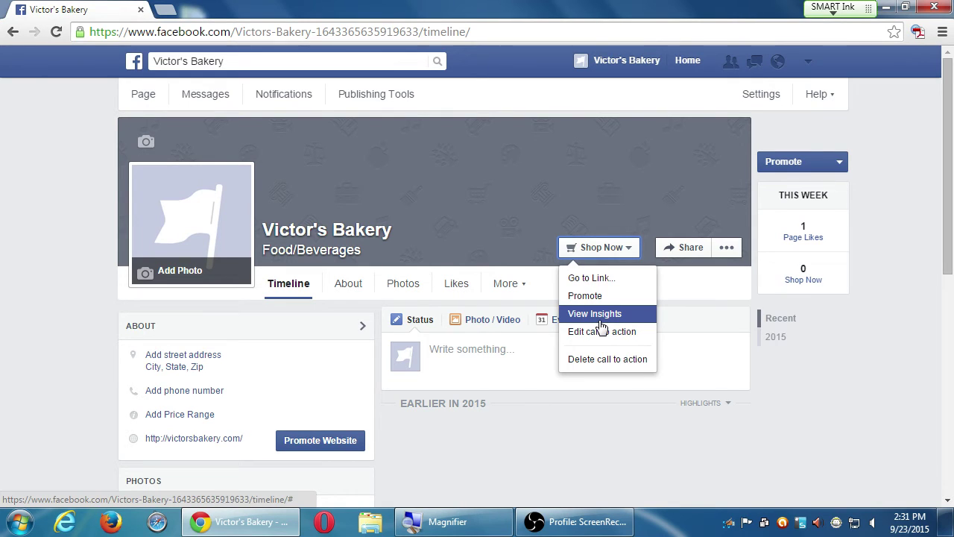
- Review the available button types in the Shop Now call-to-action editor, cancel it, and look over the button's options again
click(607, 251)
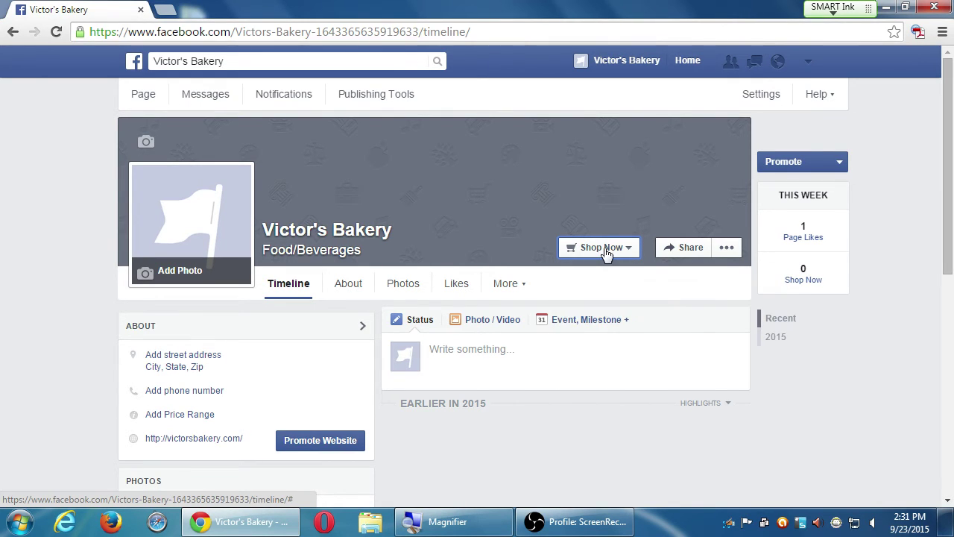
click(607, 250)
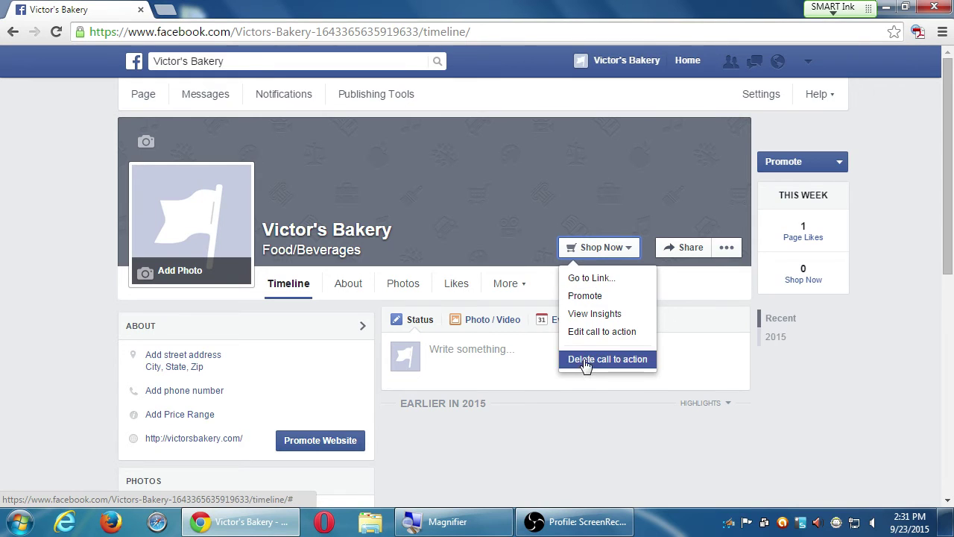
click(596, 331)
click(290, 210)
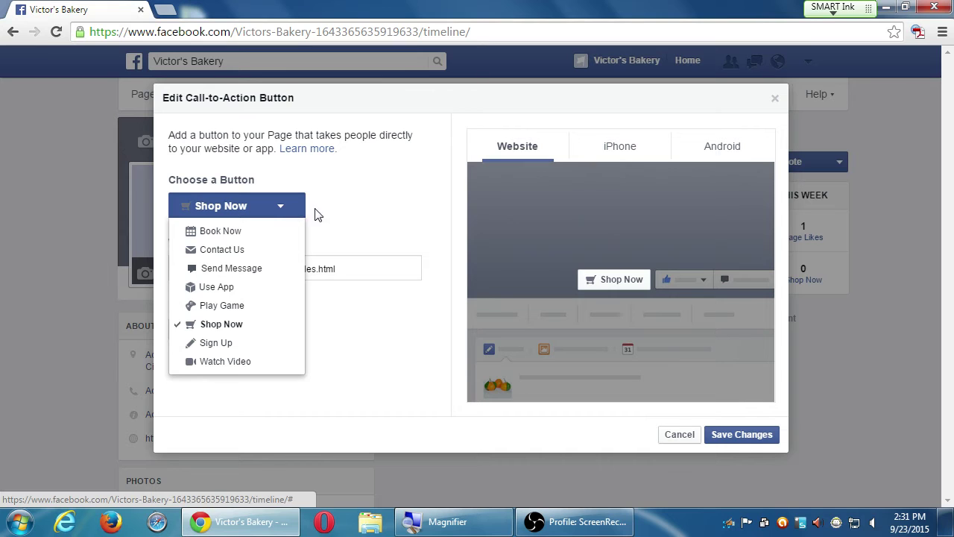
click(354, 209)
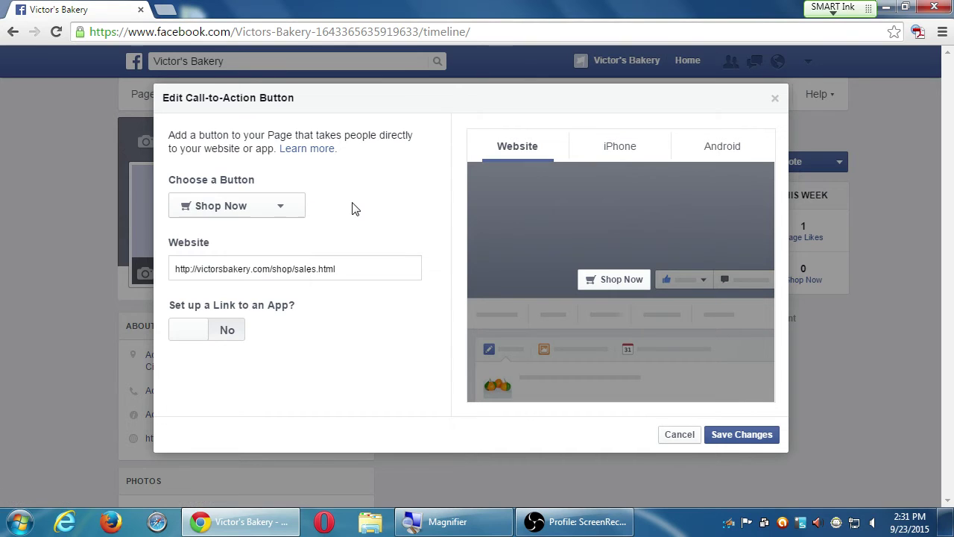
click(681, 436)
click(623, 254)
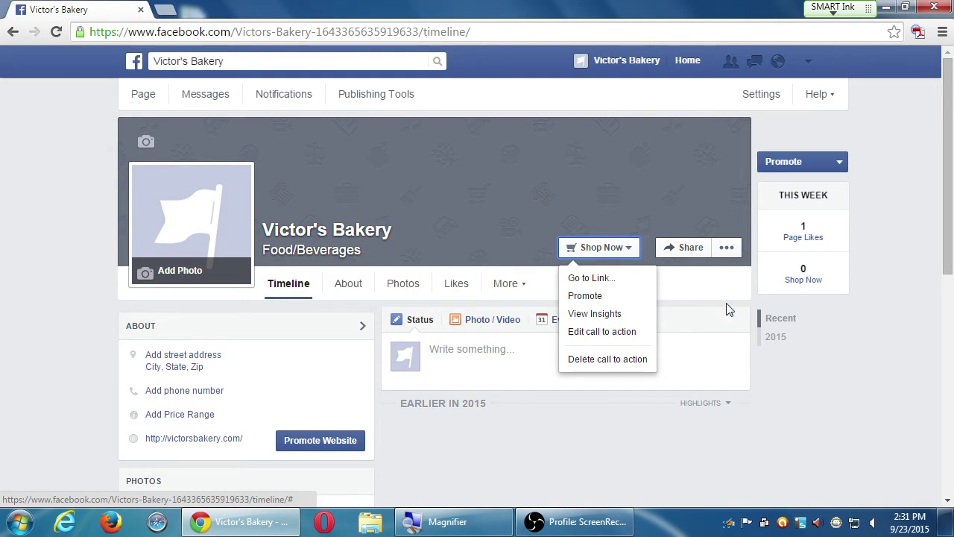
click(857, 337)
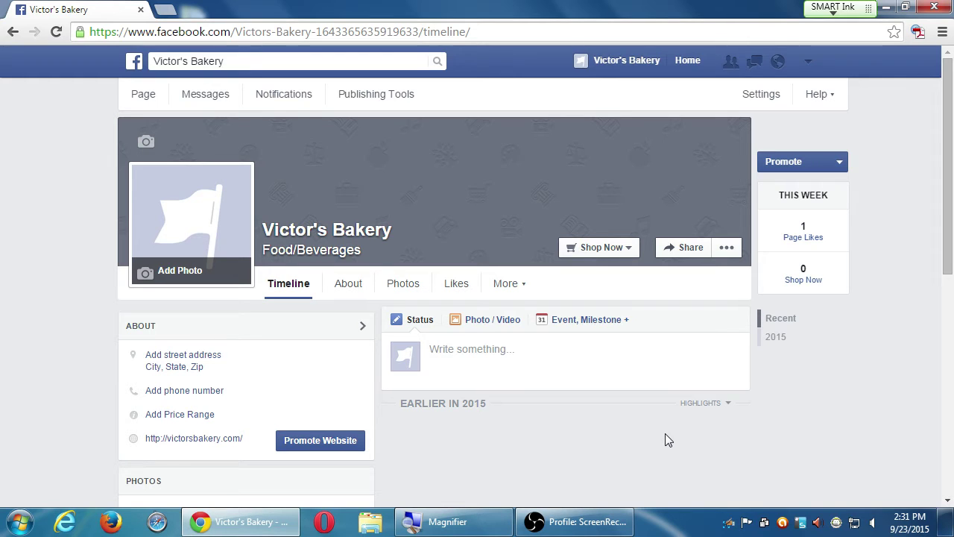
- Start a new status post on the Page's timeline
click(577, 340)
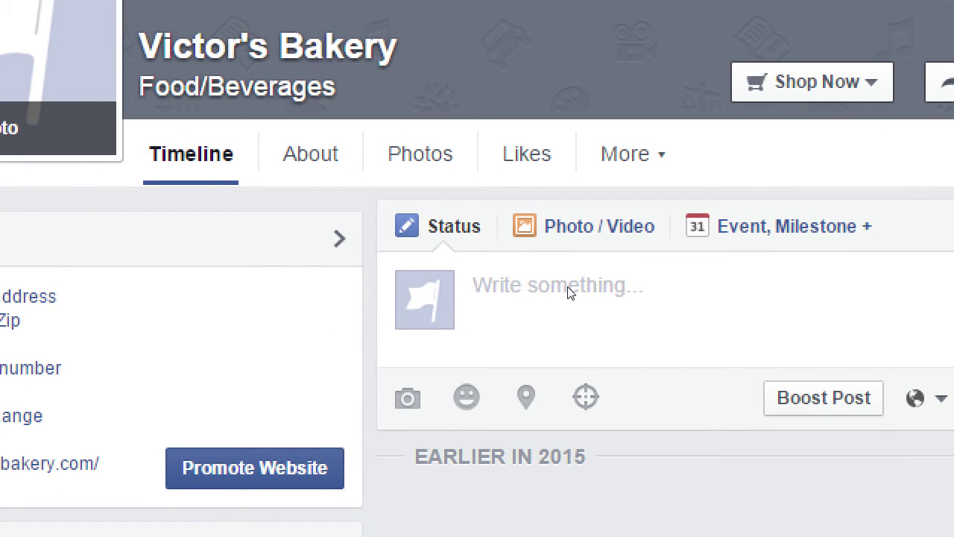
click(568, 292)
text(rrrehesrh)
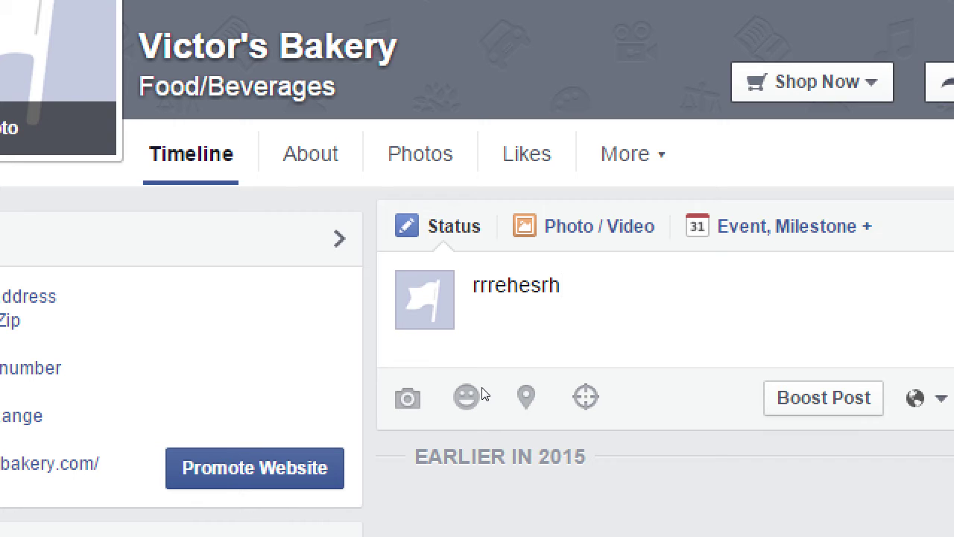
key(BackSpace)
key(BackSpace)
key(BackSpace)
key(BackSpace)
key(BackSpace)
key(BackSpace)
key(BackSpace)
key(BackSpace)
key(BackSpace)
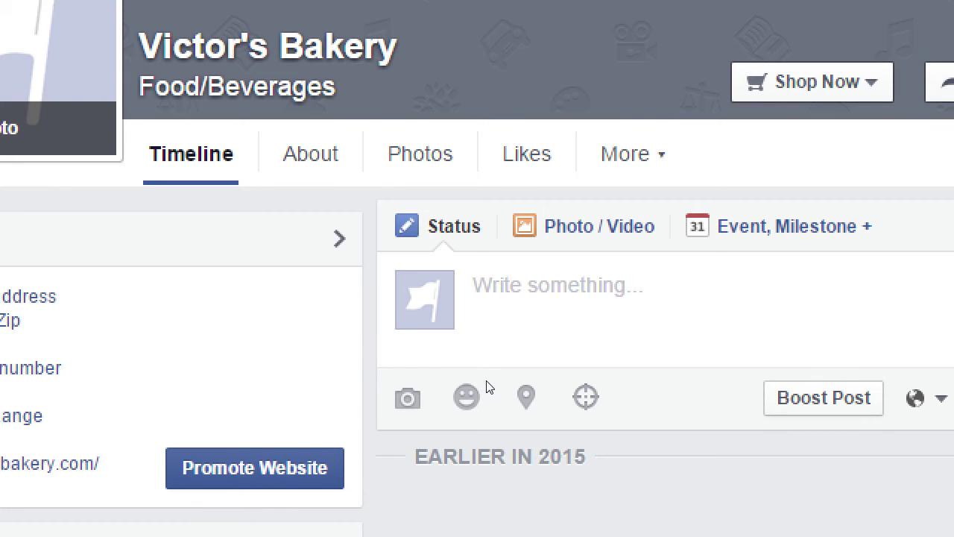
- Open the PmD Interactive blog in a new tab at the post "The Blog Checklist - Part III of III"
key(ctrl+t)
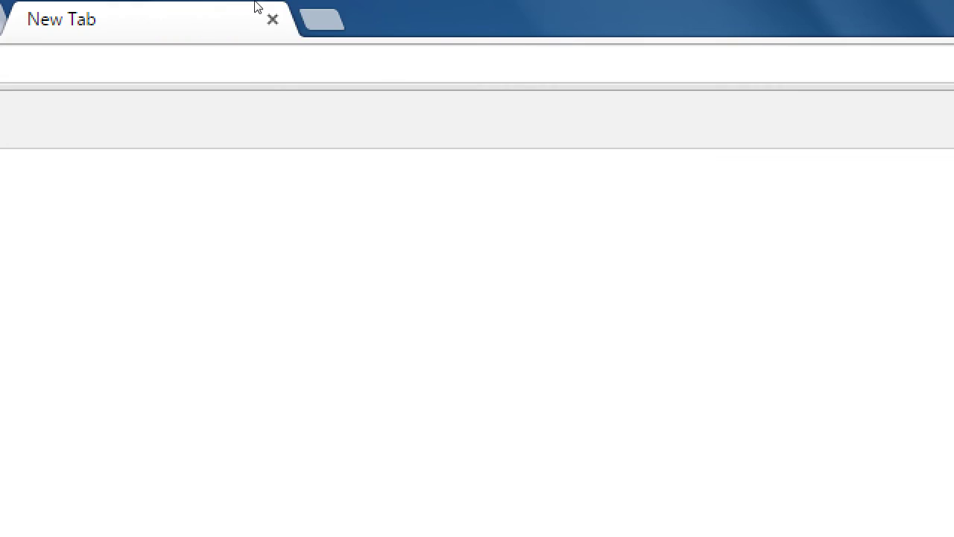
text(p)
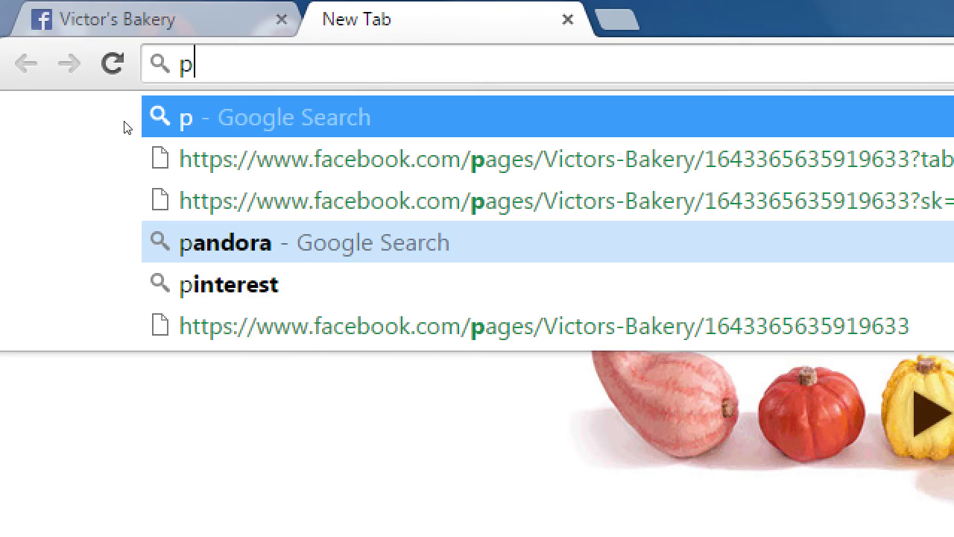
text(mdinteractive.com/b)
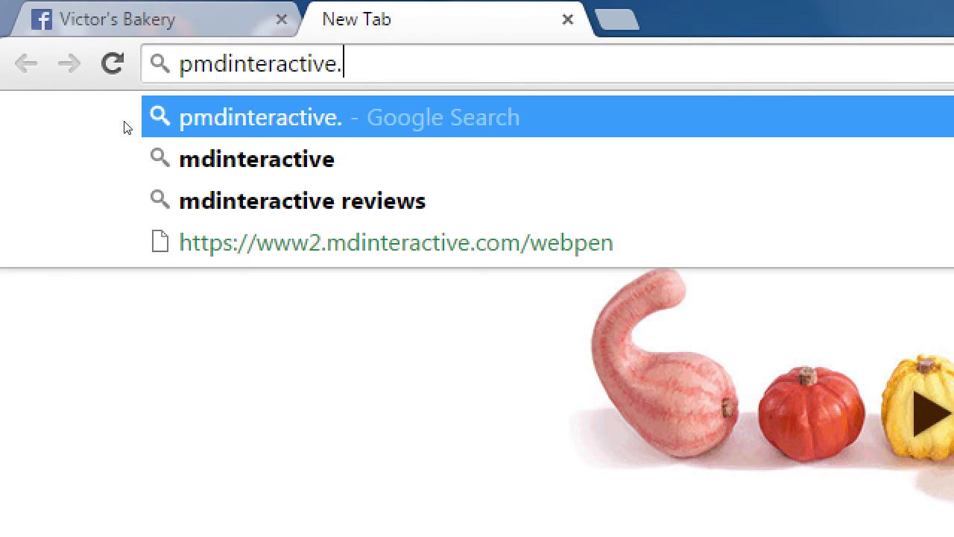
text(log)
key(Return)
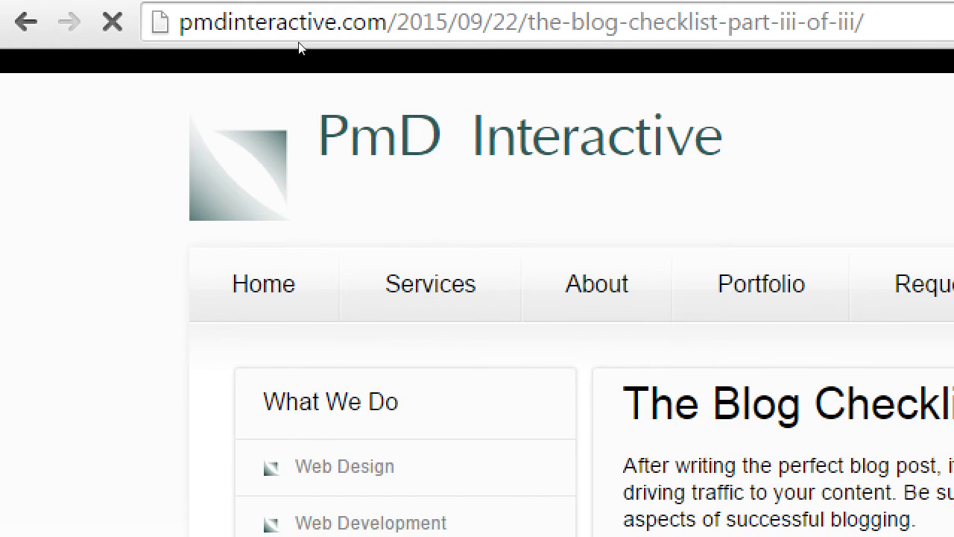
- Copy the blog post's web address and paste it into the Victor's Bakery status post
click(298, 38)
key(ctrl+c)
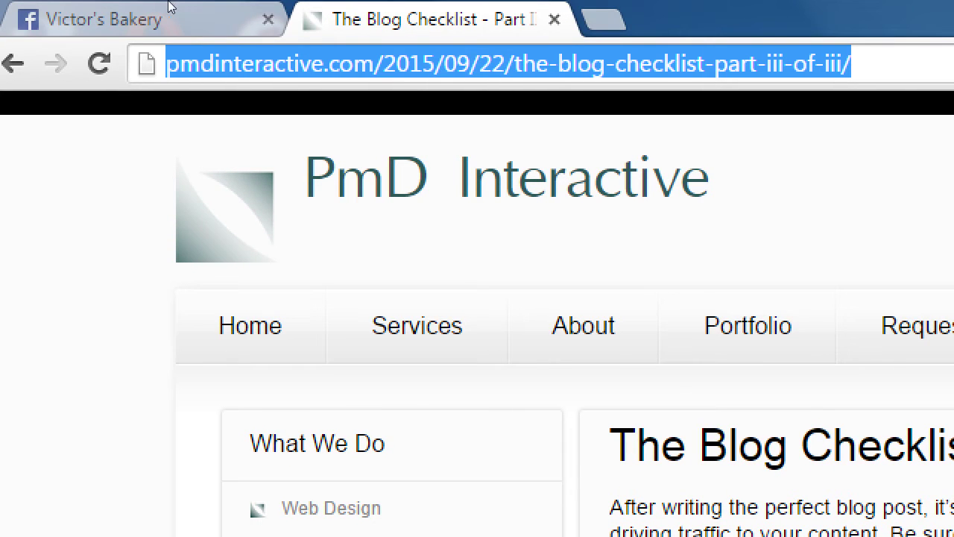
click(171, 15)
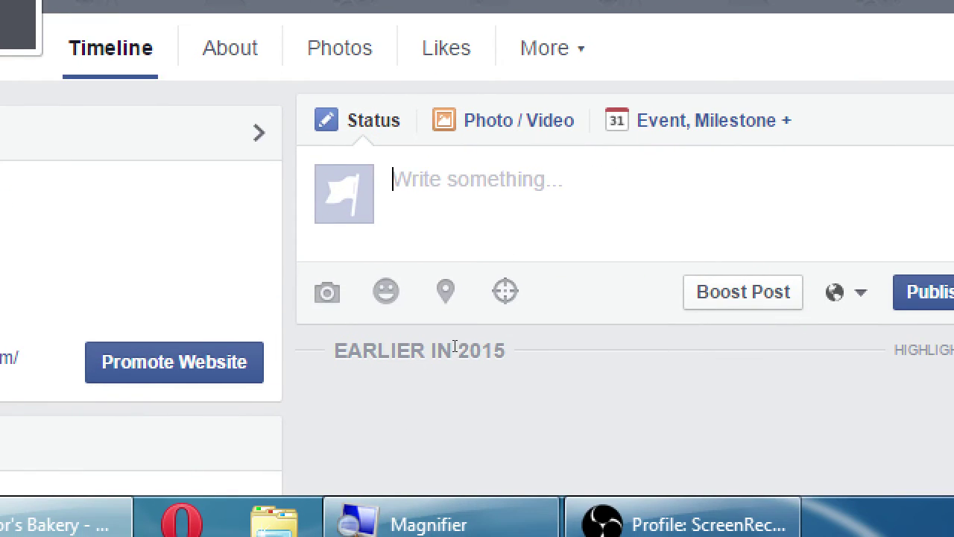
key(ctrl+v)
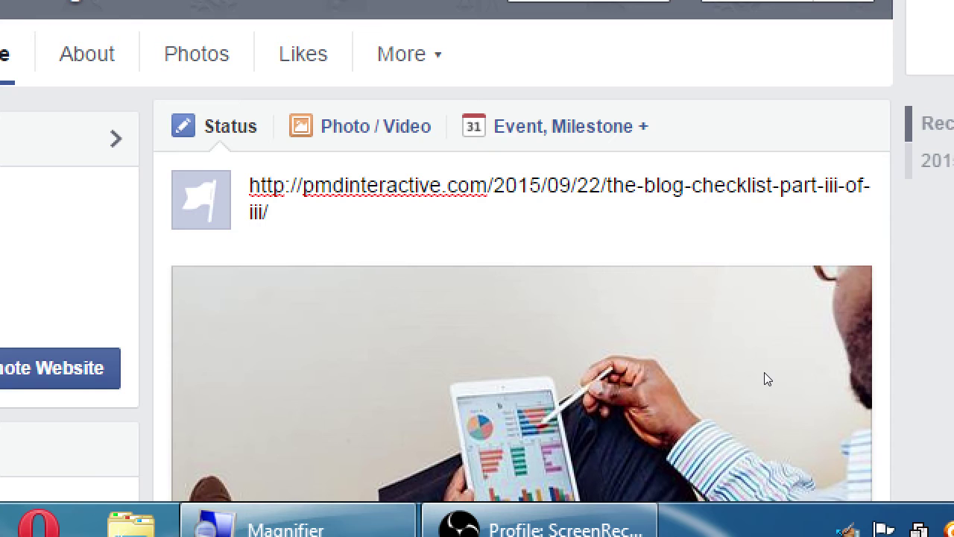
- Examine the link preview in the draft post, including its image, editable title and description, and available images
scroll(725, 493, down, 2)
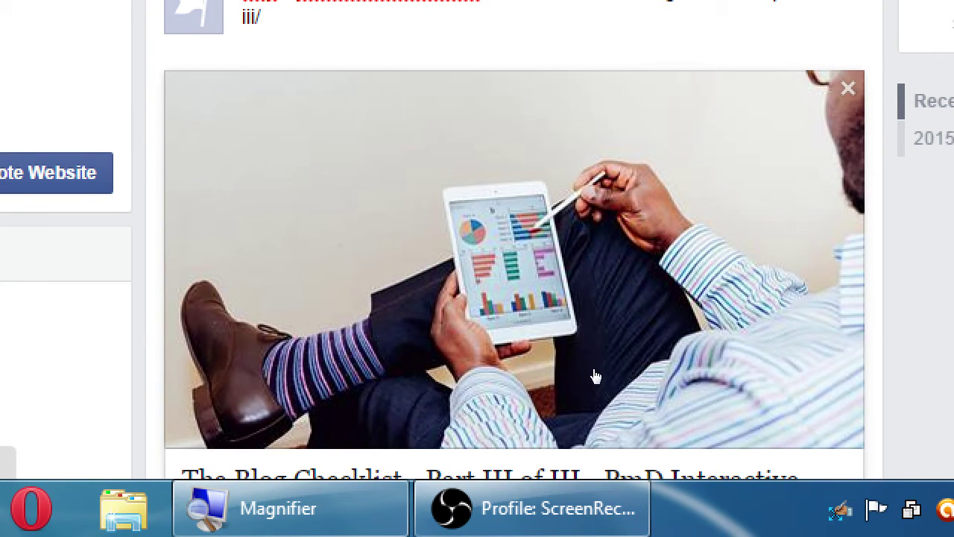
scroll(594, 392, down, 3)
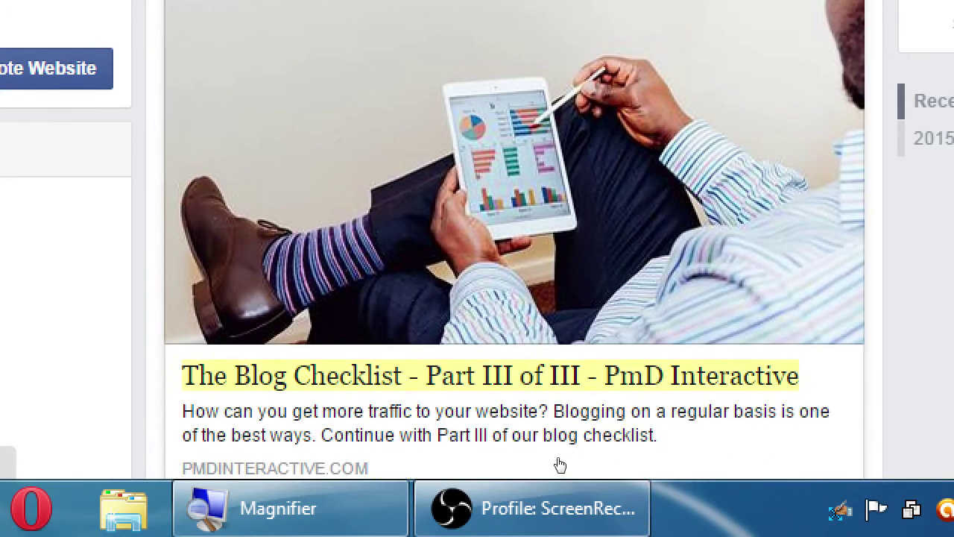
scroll(558, 464, up, 1)
scroll(515, 459, down, 3)
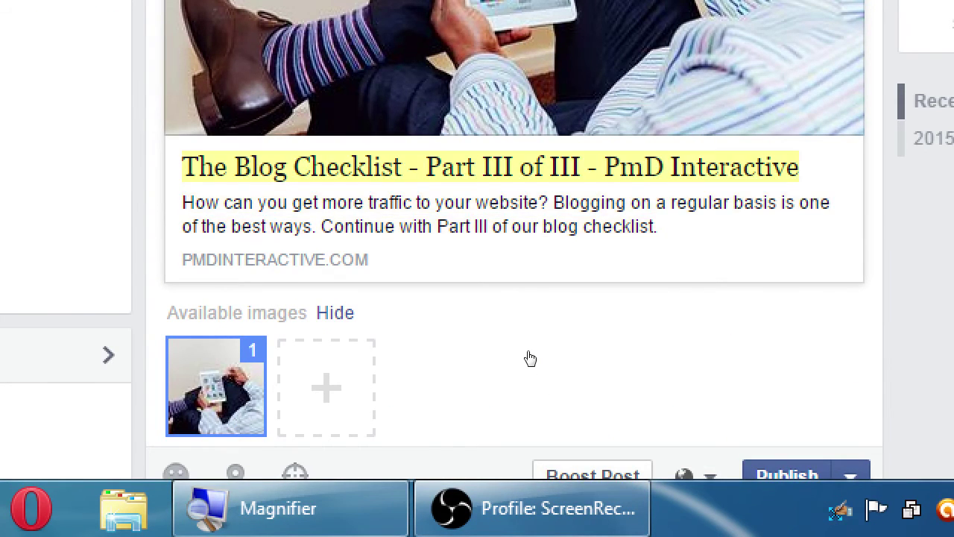
key(Tab)
key(Tab)
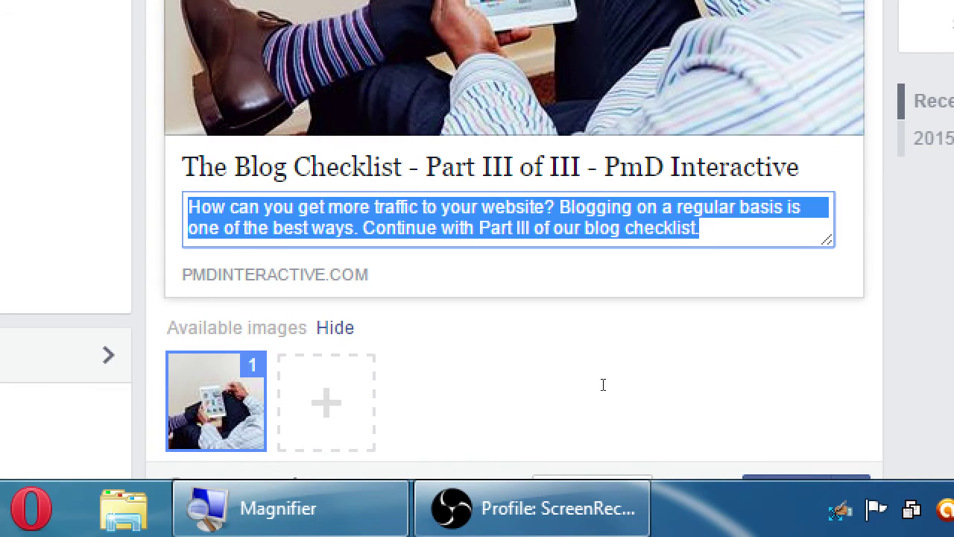
click(760, 403)
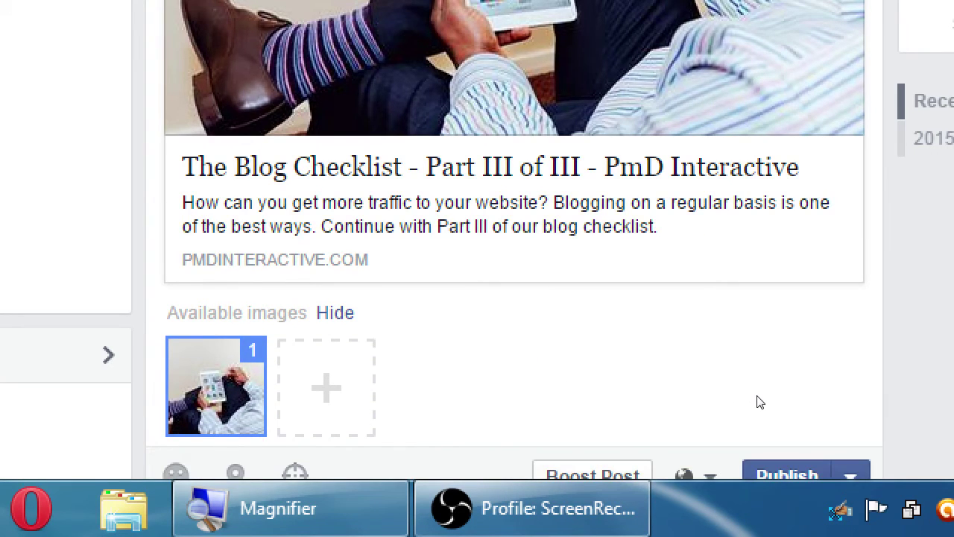
key(super+minus)
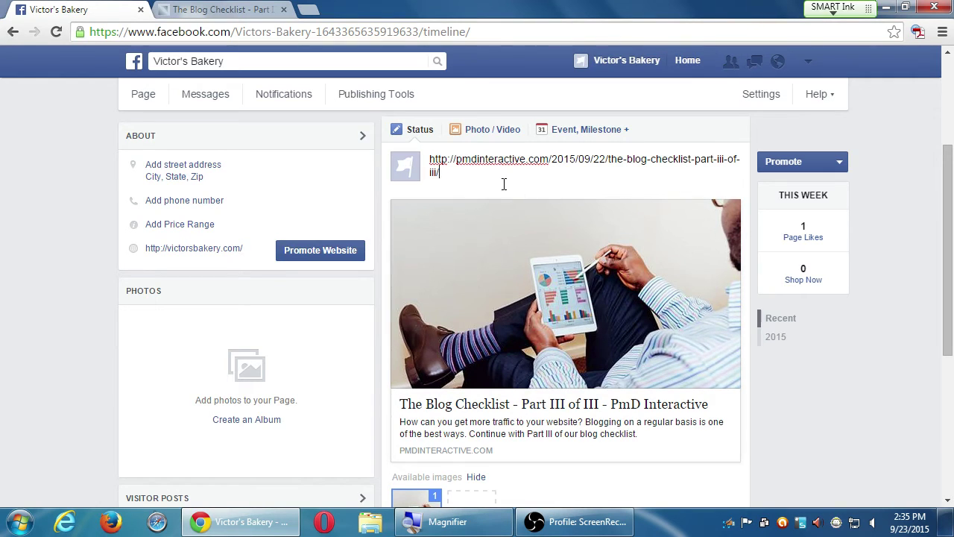
- Try replacing the pasted link text in the draft post with "write your comment"
drag(504, 184, 401, 131)
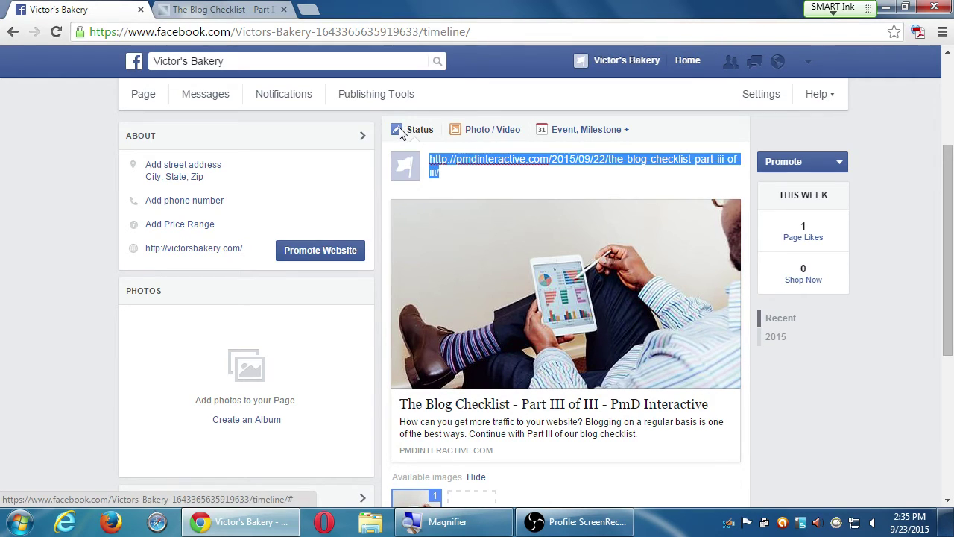
text(write your co)
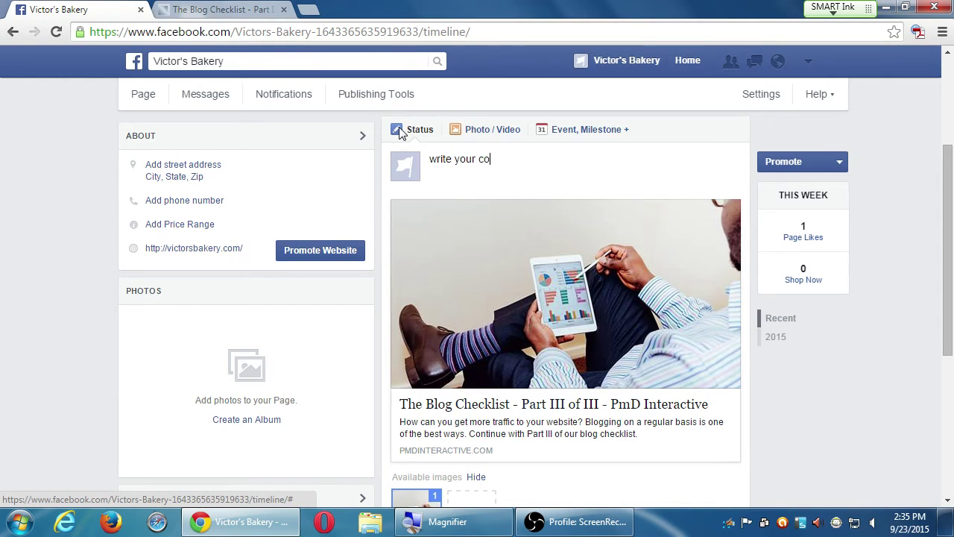
text(mment)
key(ctrl+z)
- Insert the placeholder comment "adssadfdsadfsafdsfd sdadsafdfsadfs" before the link in the draft post
key(Home)
text(adssadfdsadfsafdsfd)
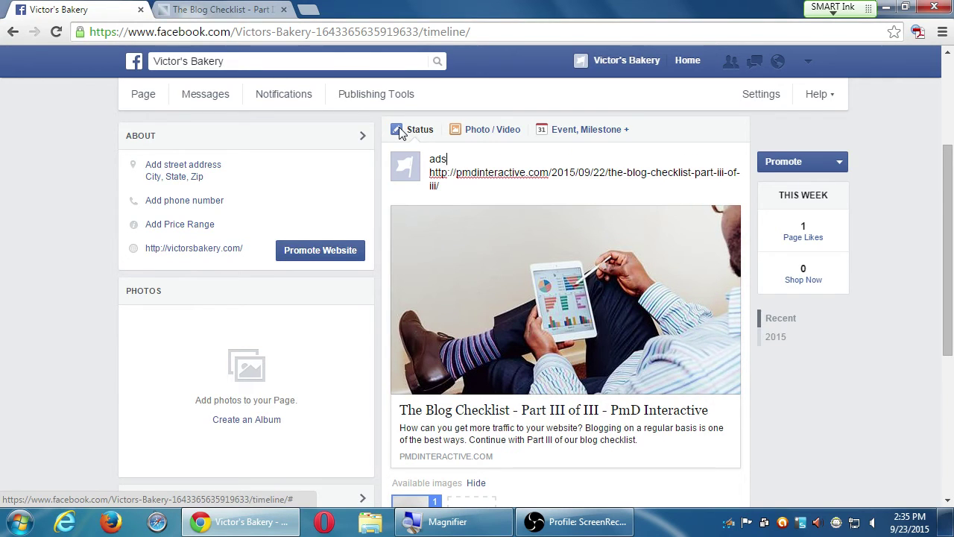
text( sdadsafdfsadfs)
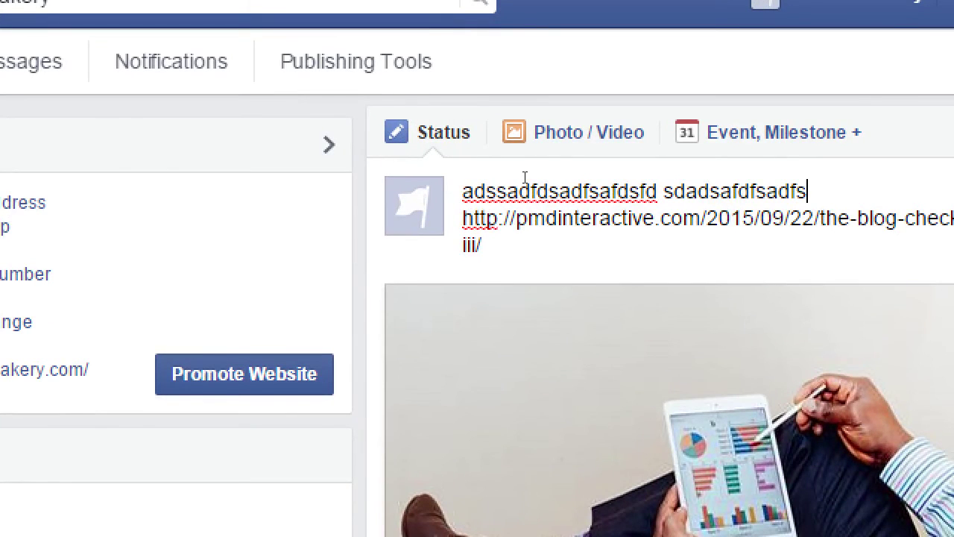
click(526, 172)
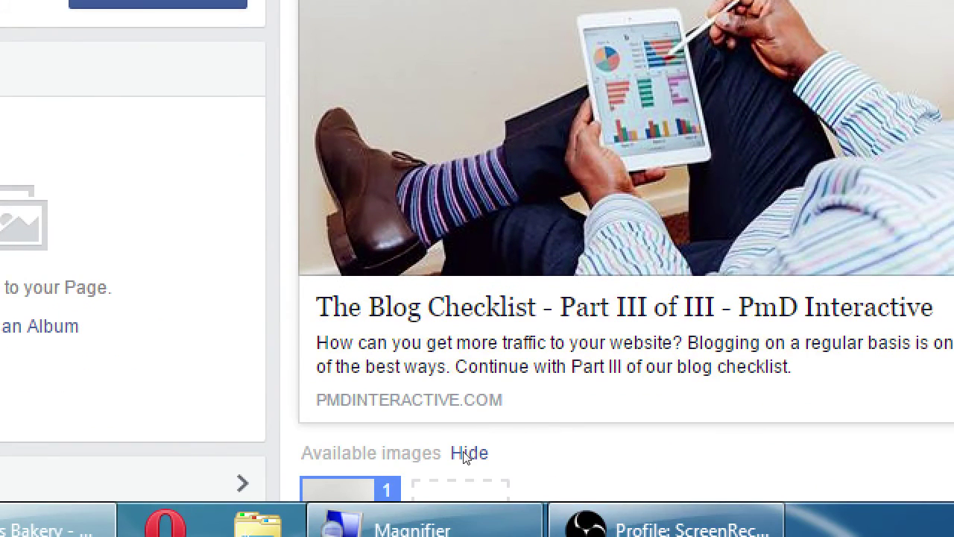
key(Up)
key(End)
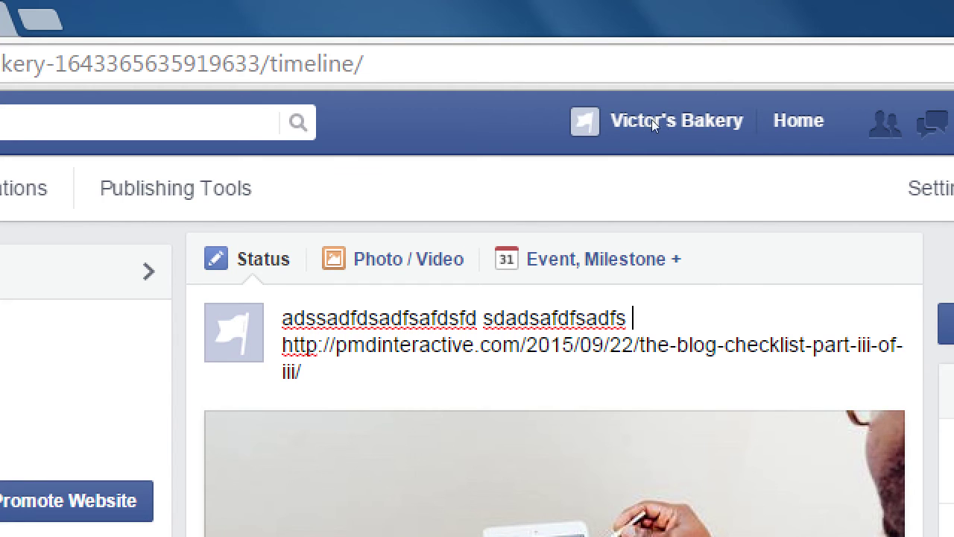
- Look at the Shop Now button's options above the draft post and close them
scroll(541, 156, up, 2)
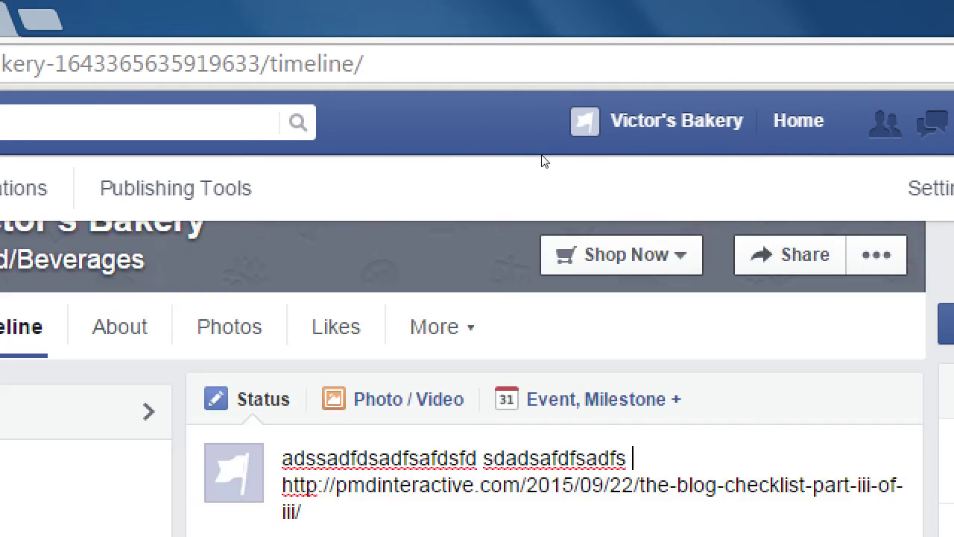
scroll(545, 161, down, 1)
scroll(546, 161, up, 1)
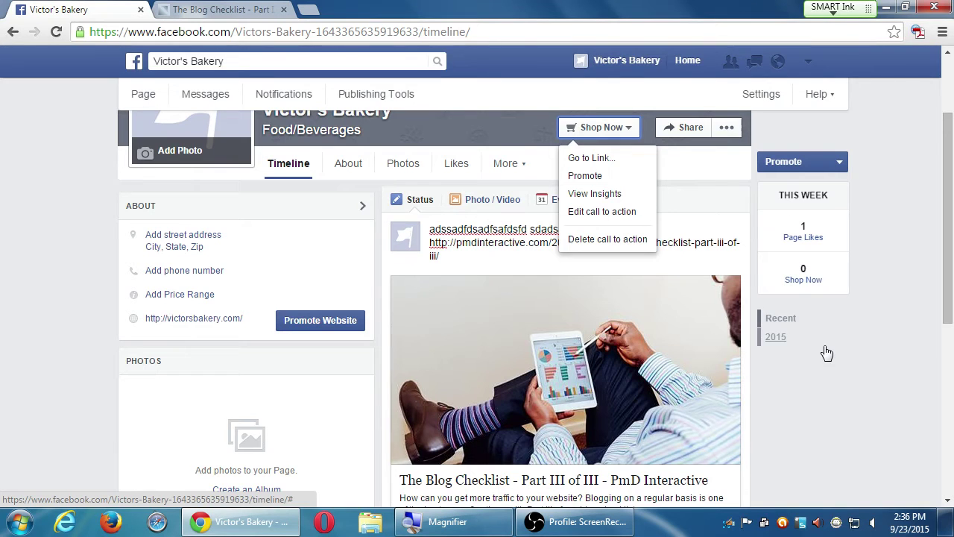
click(835, 380)
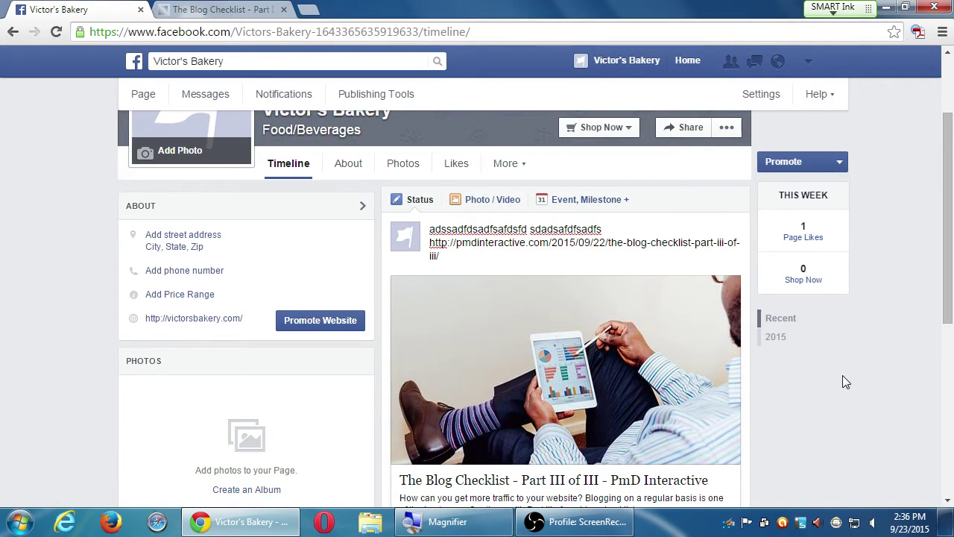
- Search Google for "facebook blog" in a new tab
key(ctrl+t)
text(face)
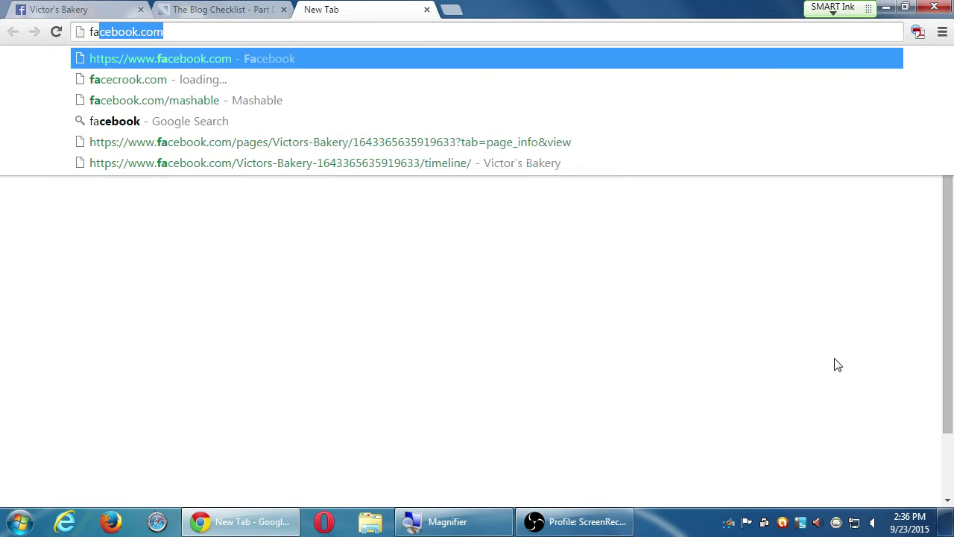
text(book blog)
key(Return)
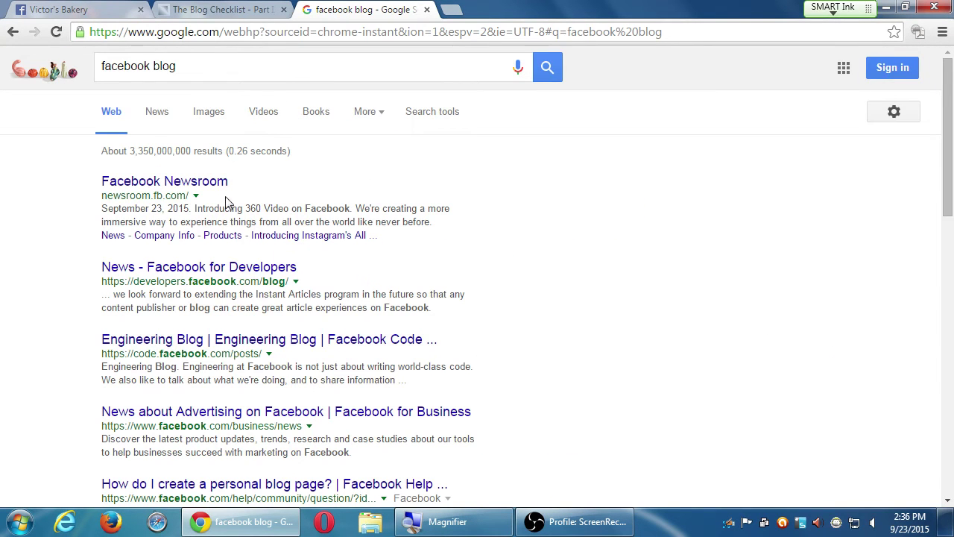
- Open the Facebook Newsroom result, look through its home page, and return to the search results
click(211, 184)
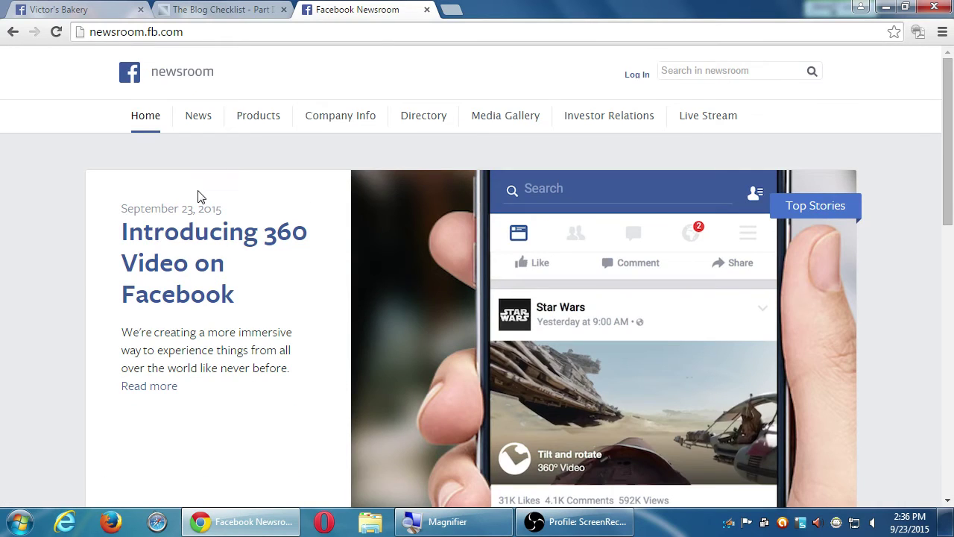
scroll(110, 326, down, 1)
scroll(112, 328, down, 5)
scroll(117, 328, up, 6)
key(alt+Left)
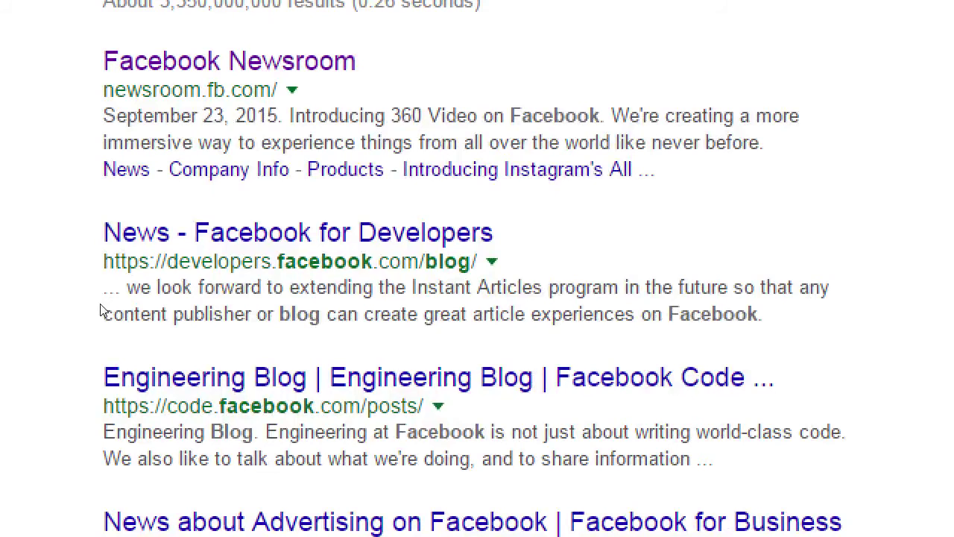
- Go back to the Facebook Newsroom site and look through its top stories, recent announcements and upcoming events
click(68, 63)
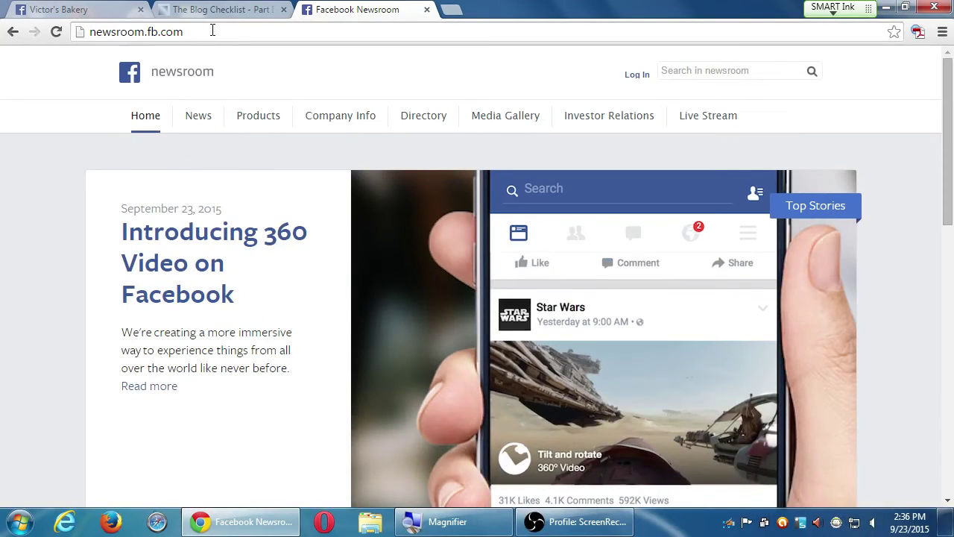
click(421, 63)
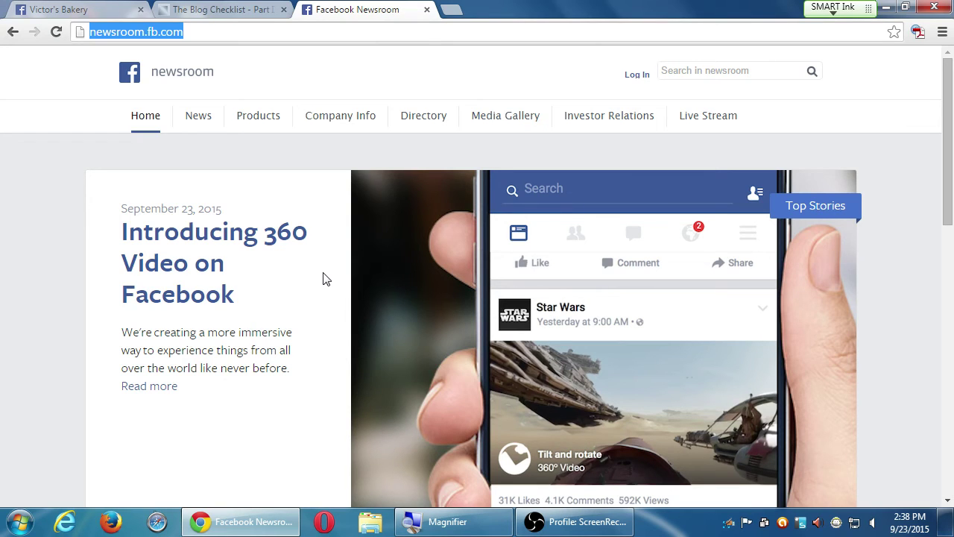
click(173, 32)
scroll(4, 232, down, 5)
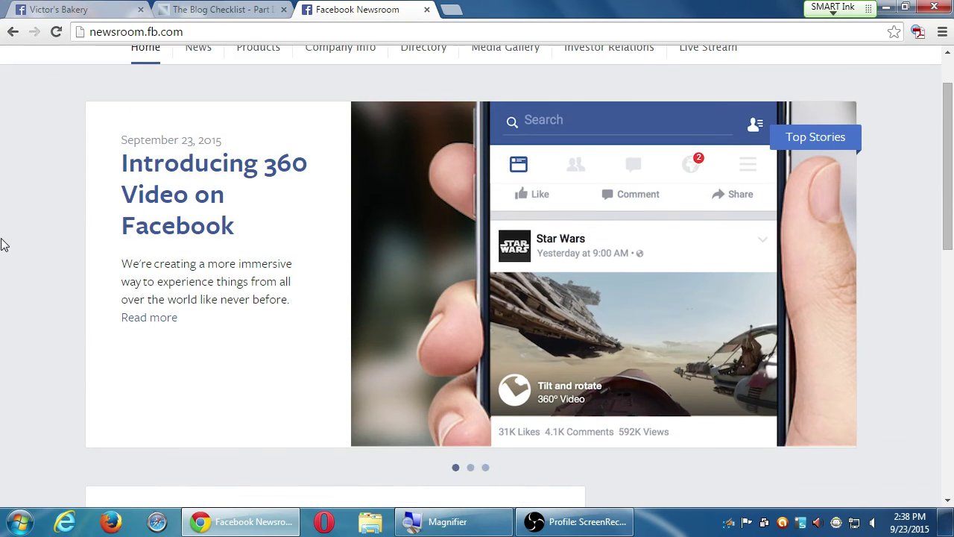
scroll(28, 307, up, 4)
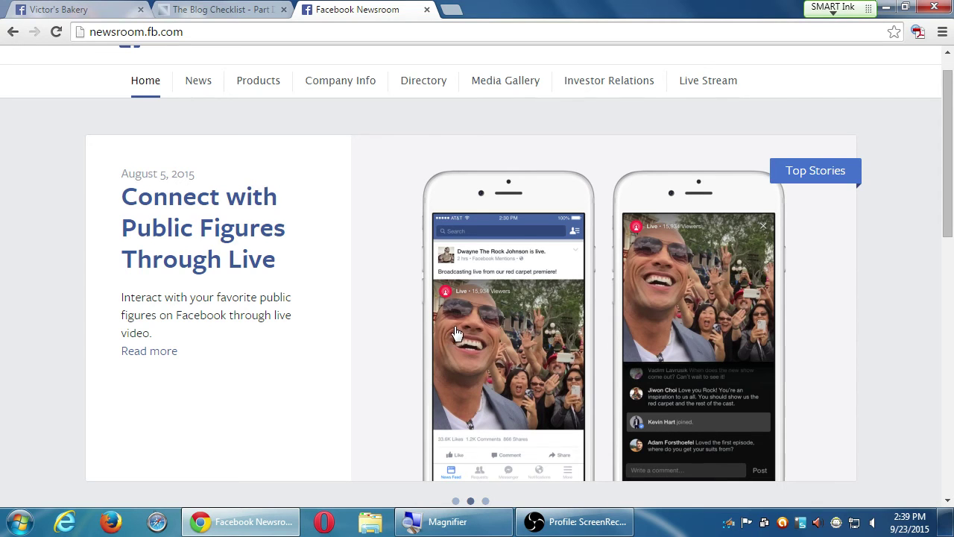
scroll(416, 311, down, 2)
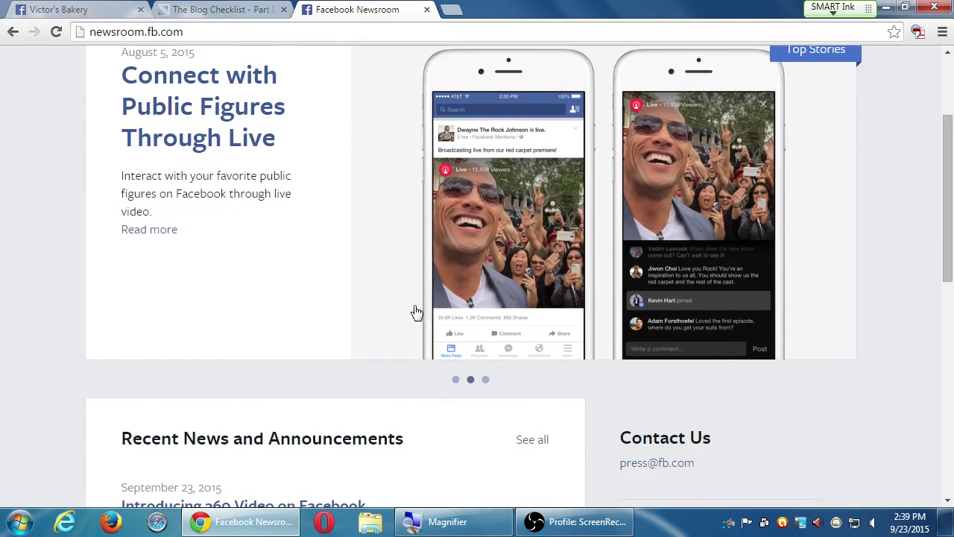
scroll(417, 312, down, 6)
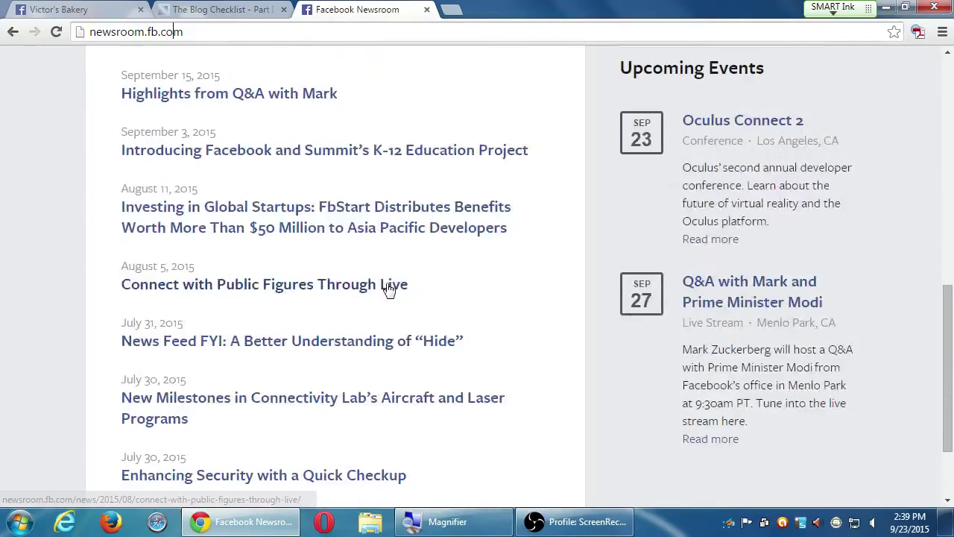
scroll(387, 289, up, 8)
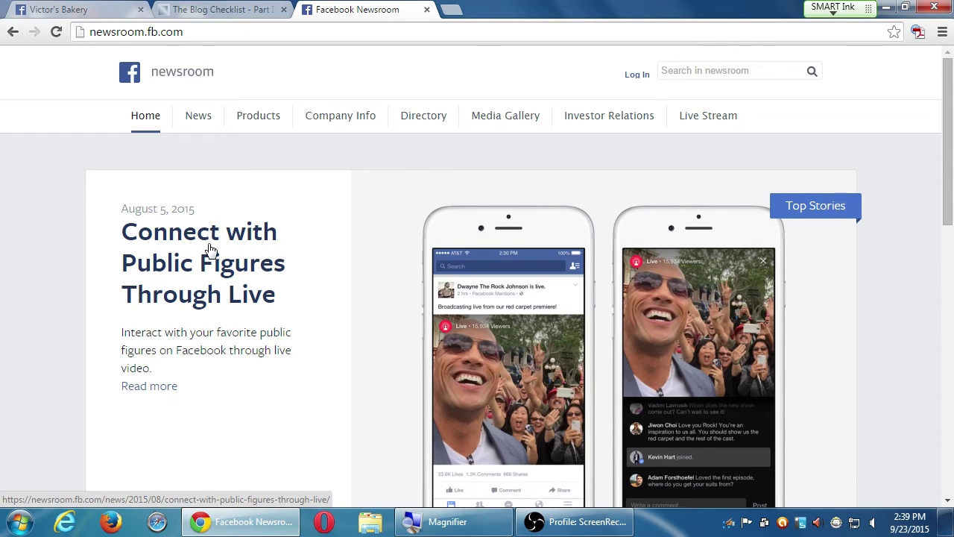
- Open mashable.com in a new tab and skim the stories on its home page
key(ctrl+t)
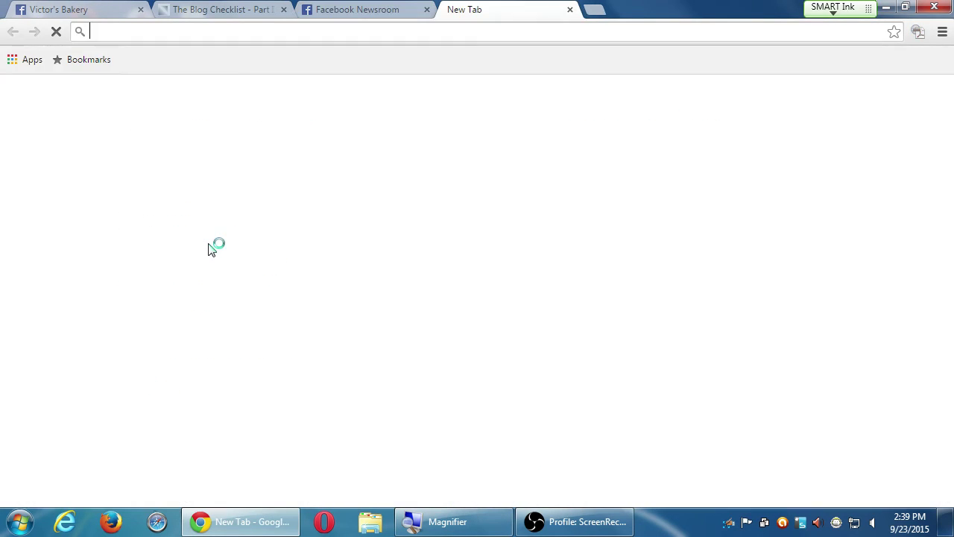
text(mas)
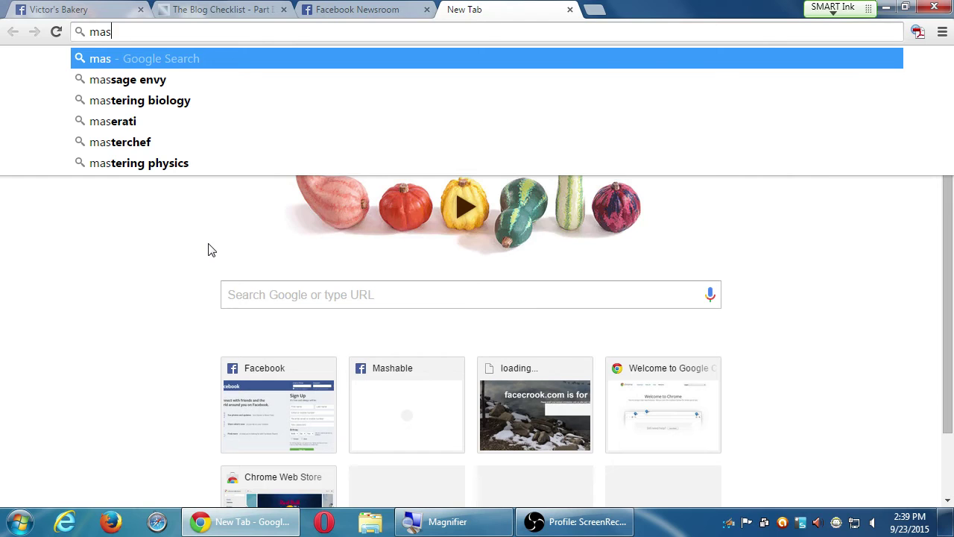
text(hble.co)
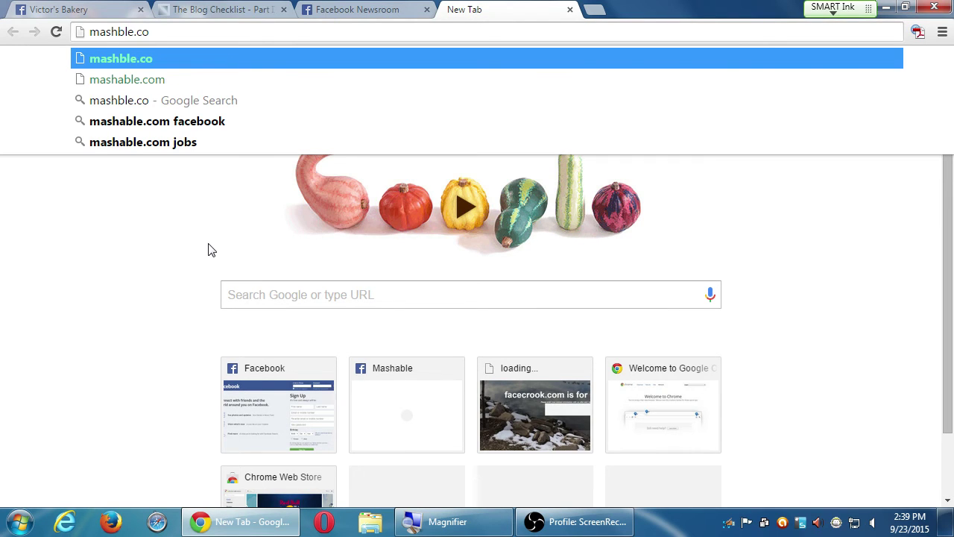
text(a)
key(End)
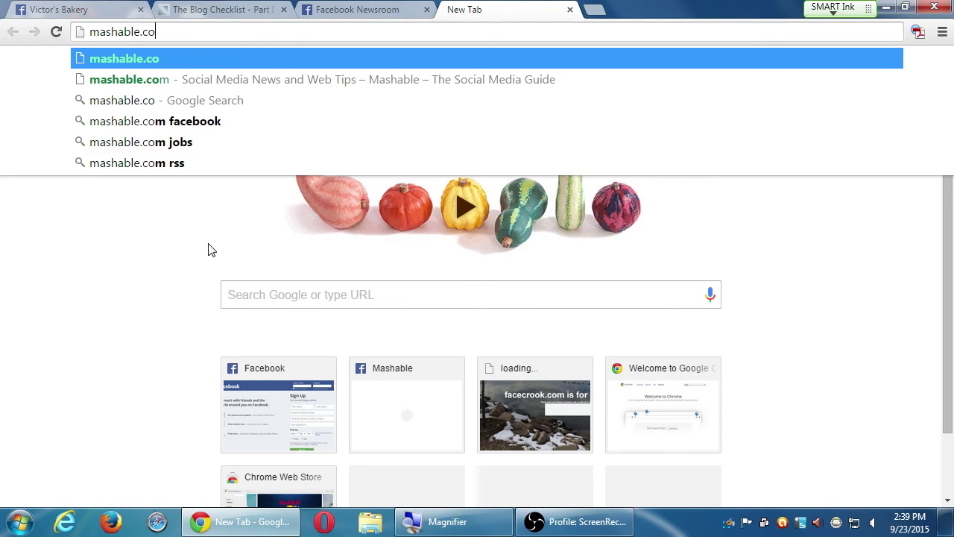
text(m)
key(Return)
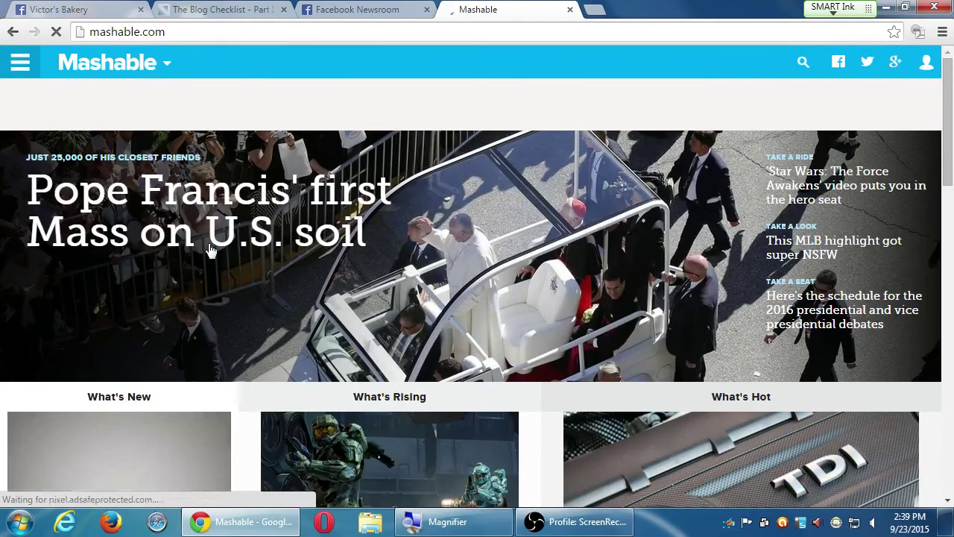
scroll(209, 250, down, 6)
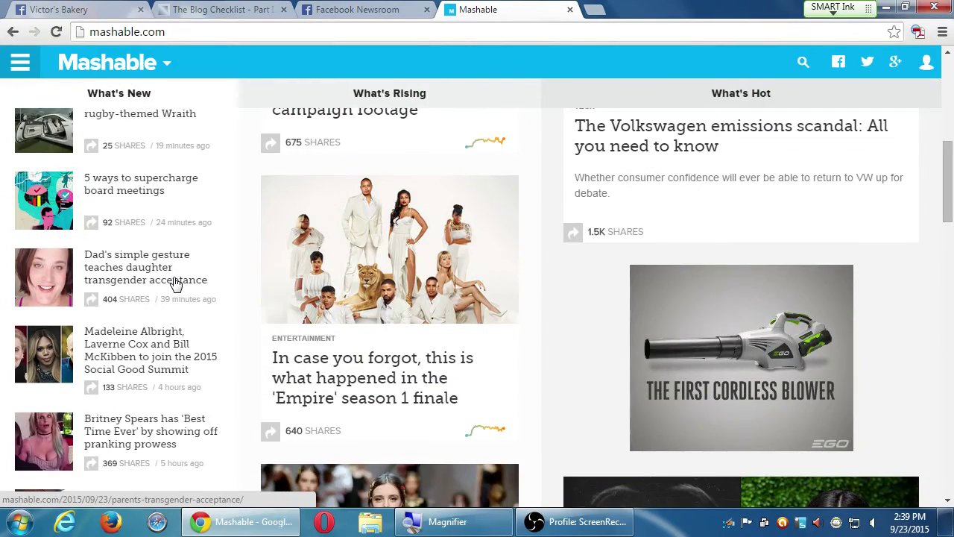
scroll(175, 283, up, 6)
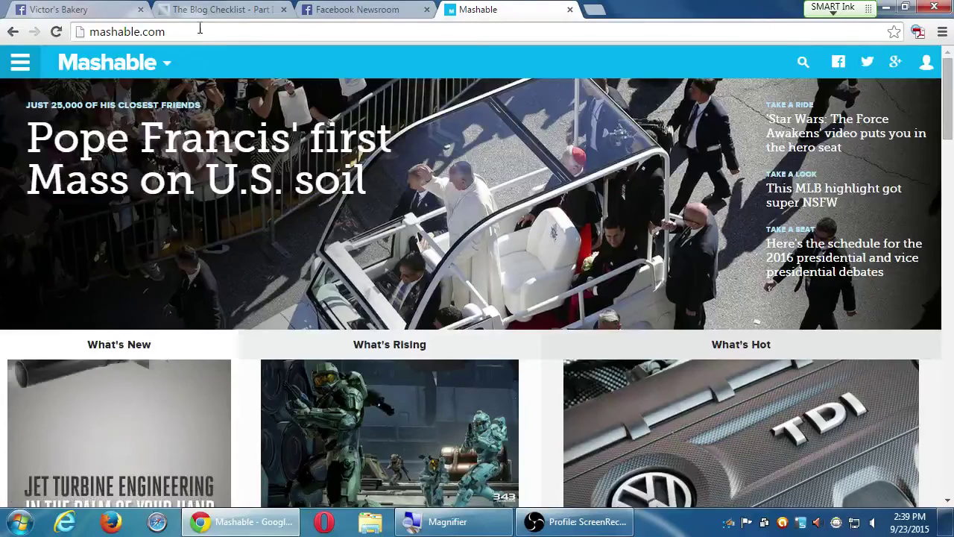
- Open thenextweb.com in a new tab
key(ctrl+t)
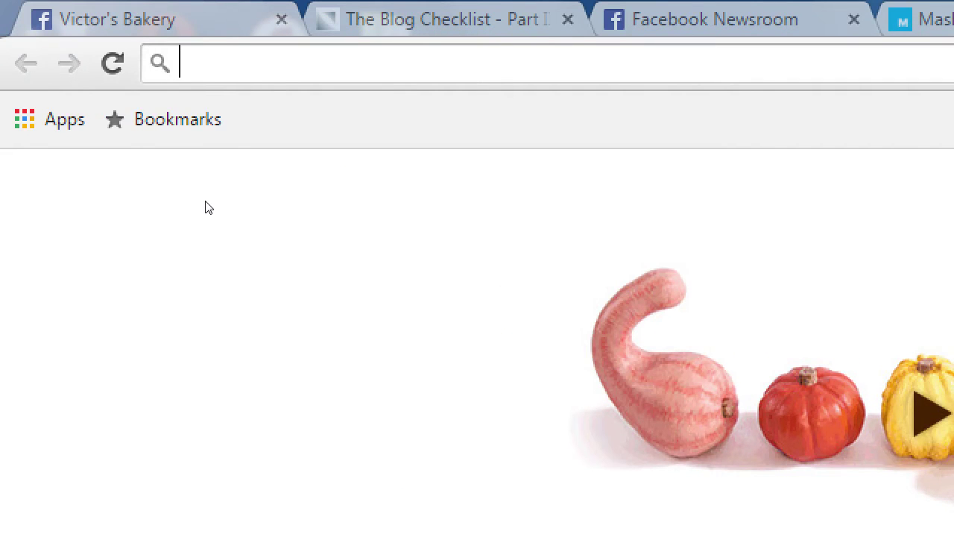
text(thenextweb.com)
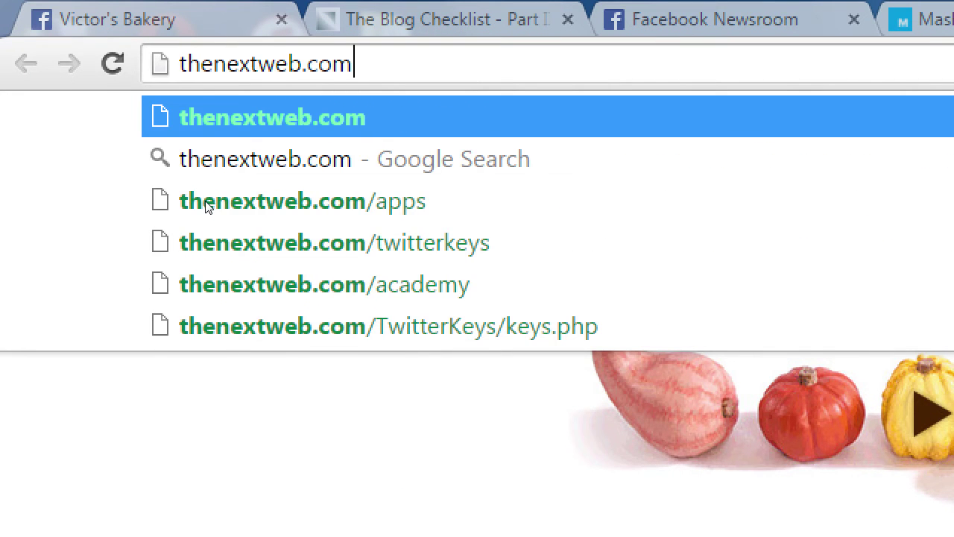
key(Return)
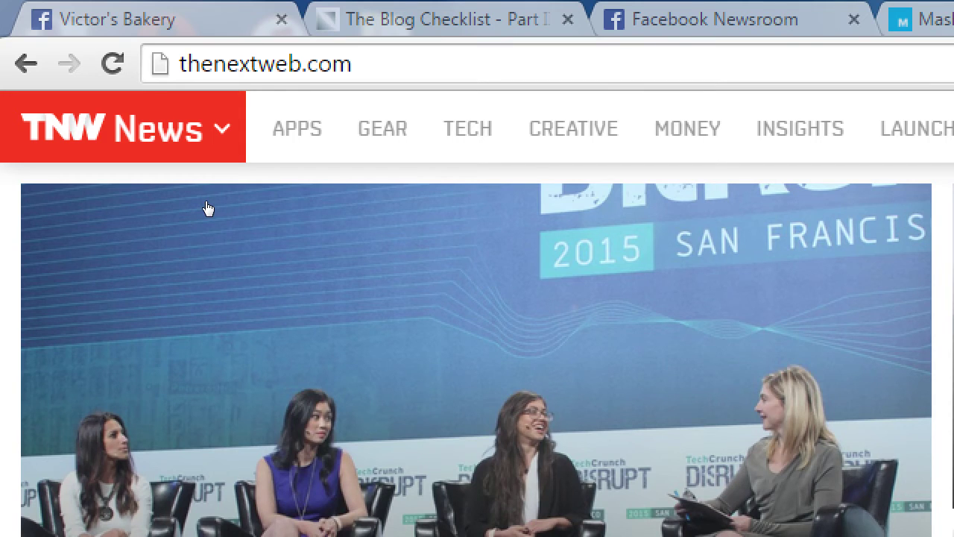
- Open socialmediaexaminer.com in another new tab
key(ctrl+t)
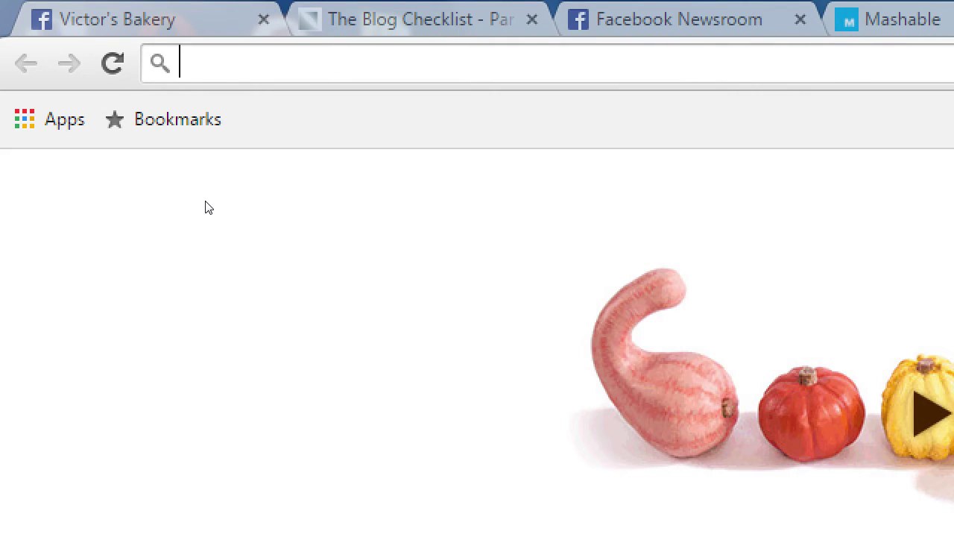
text(socialme)
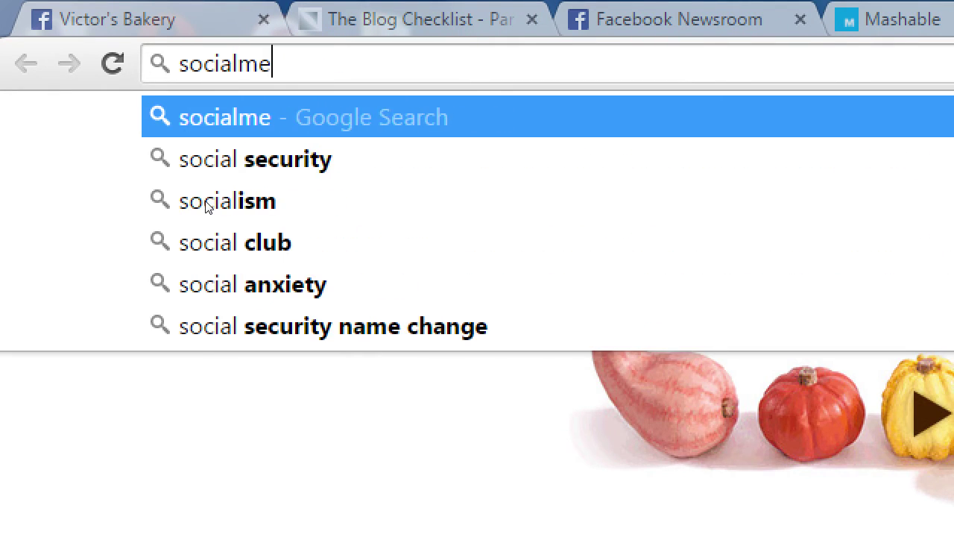
text(diaexamer.com)
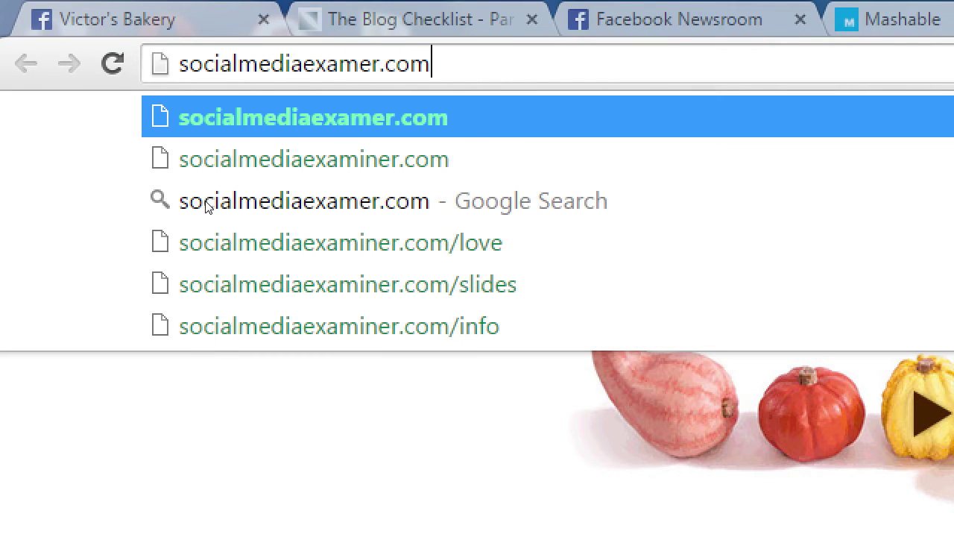
key(BackSpace)
key(BackSpace)
key(BackSpace)
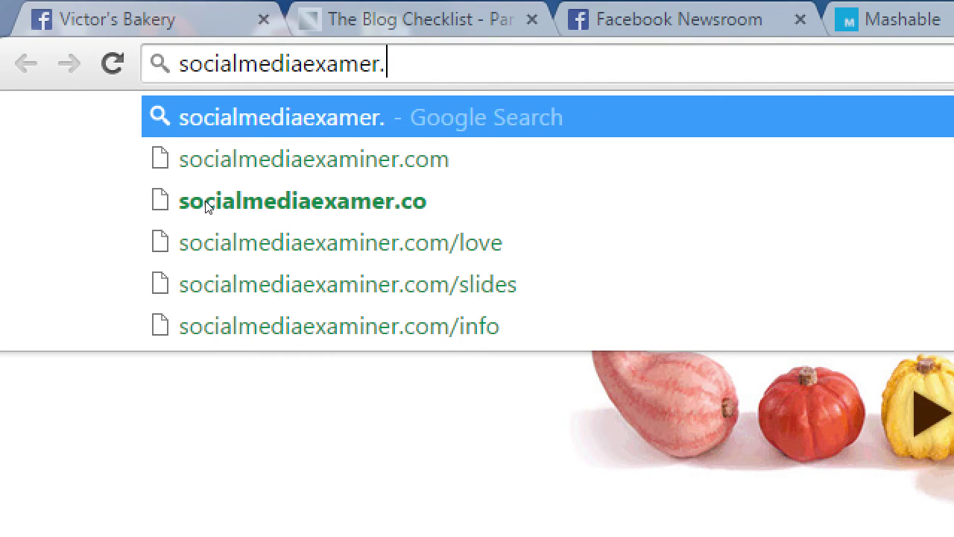
key(BackSpace)
key(BackSpace)
key(BackSpace)
text(iner)
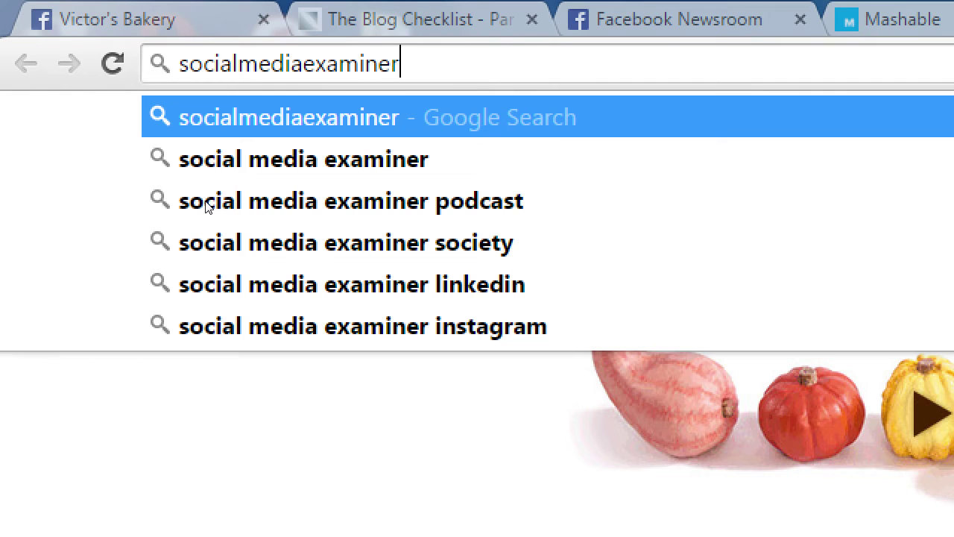
text(.com)
key(Return)
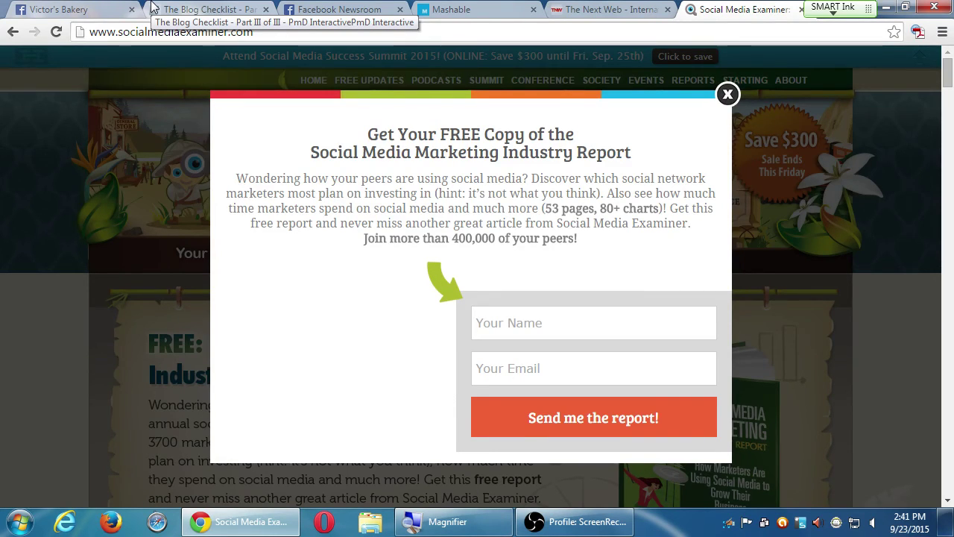
- Switch back to the Victor's Bakery Page with the draft link post
click(110, 8)
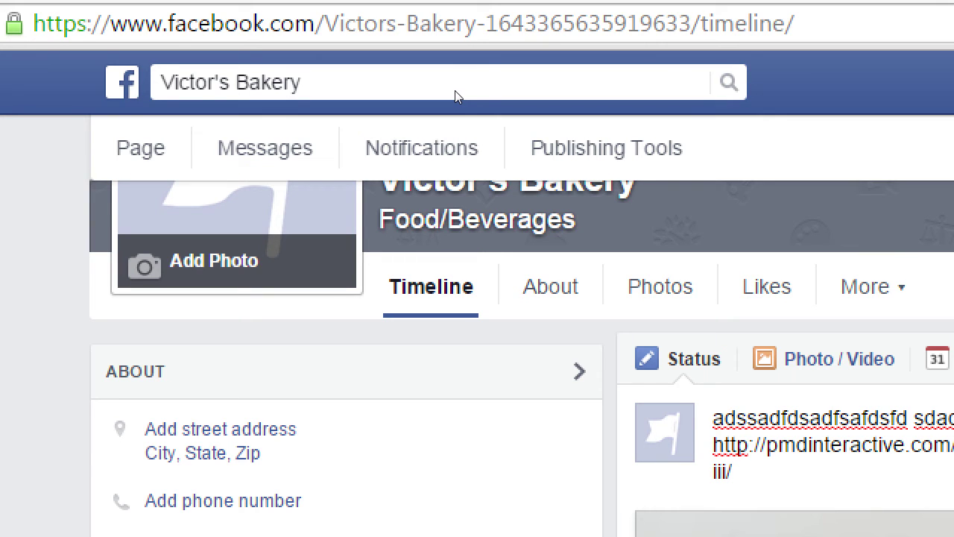
key(ctrl+t)
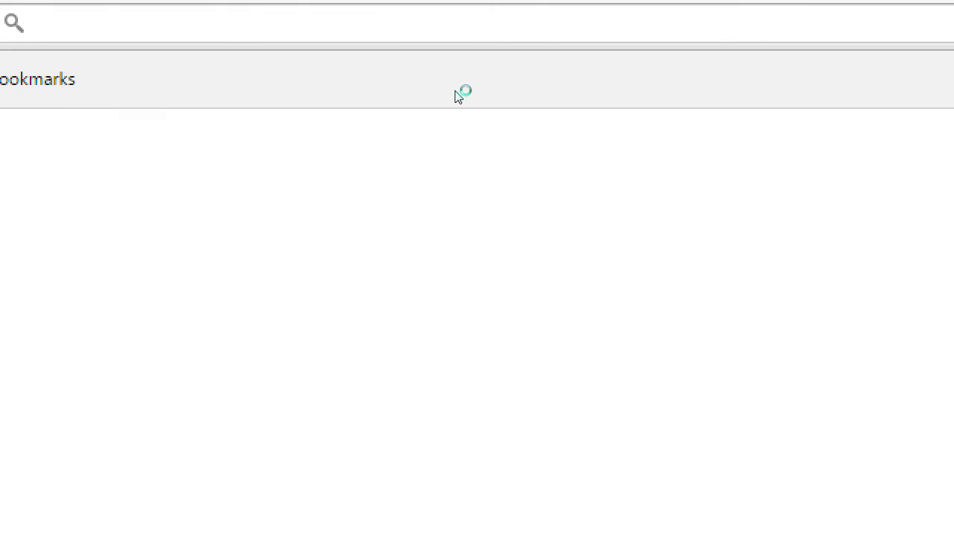
text(lljldskldfsj)
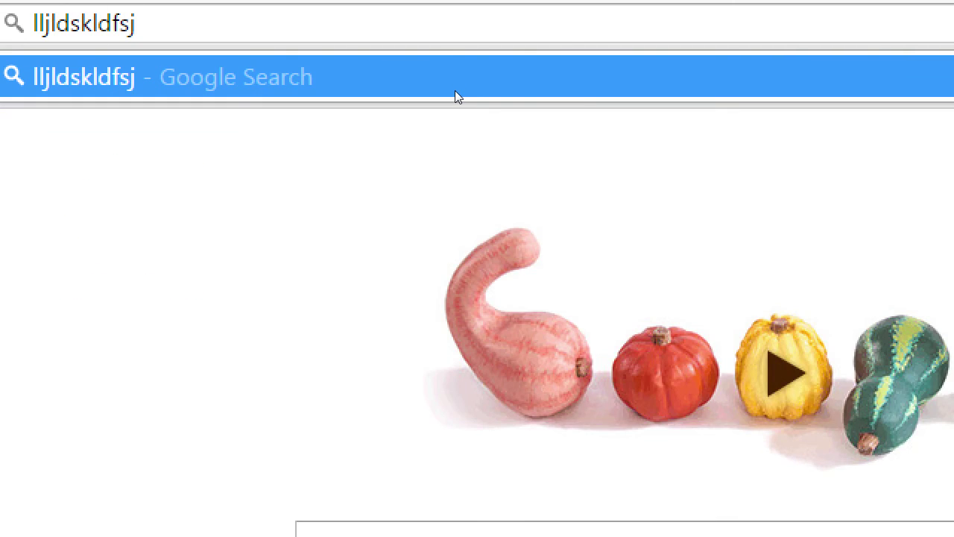
key(ctrl+w)
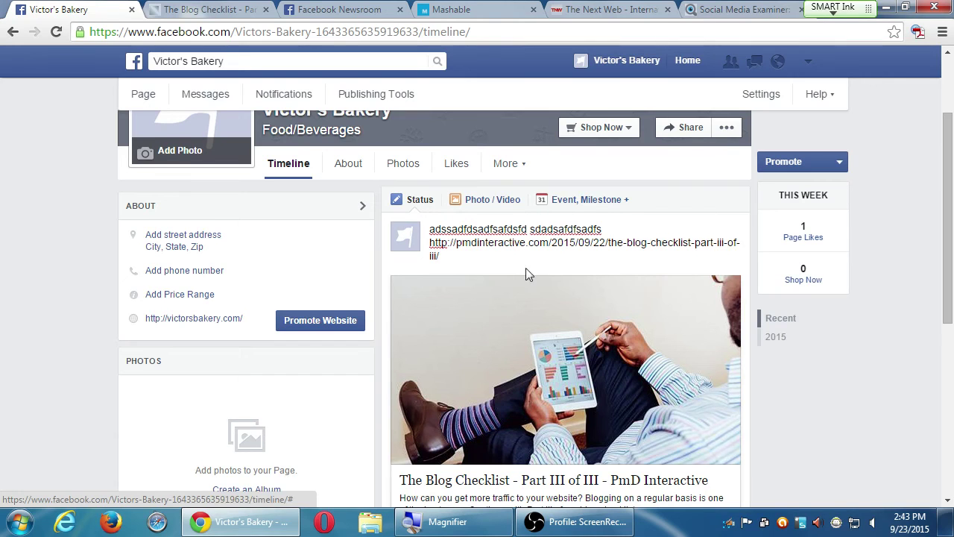
- Replace the placeholder line above the link in the draft post with "Amazing article on how to blog:"
scroll(579, 283, down, 1)
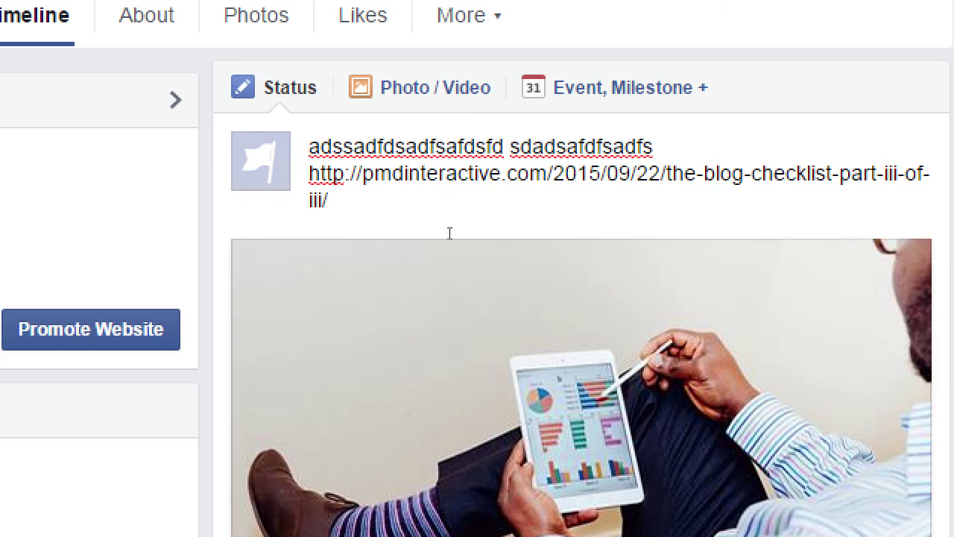
key(ctrl+a)
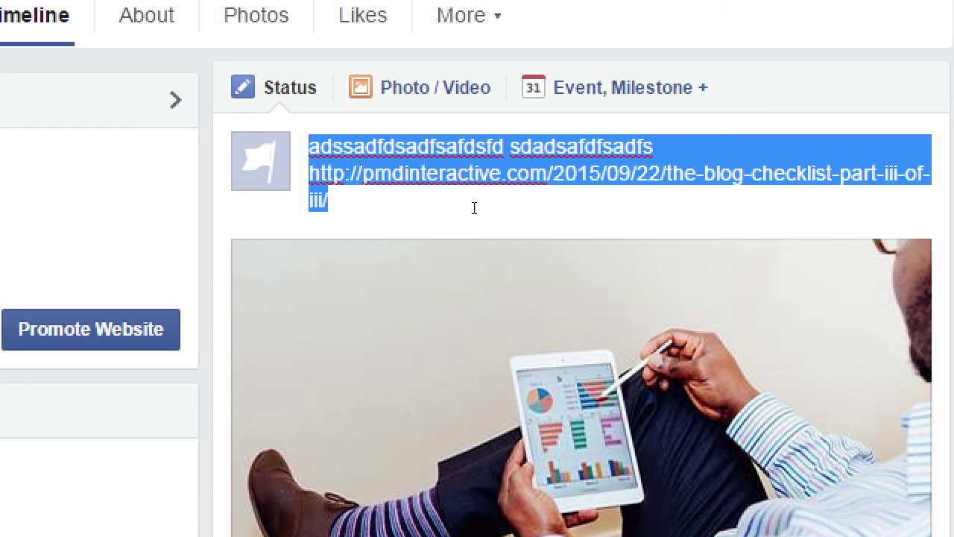
click(579, 219)
key(End)
key(shift+Home)
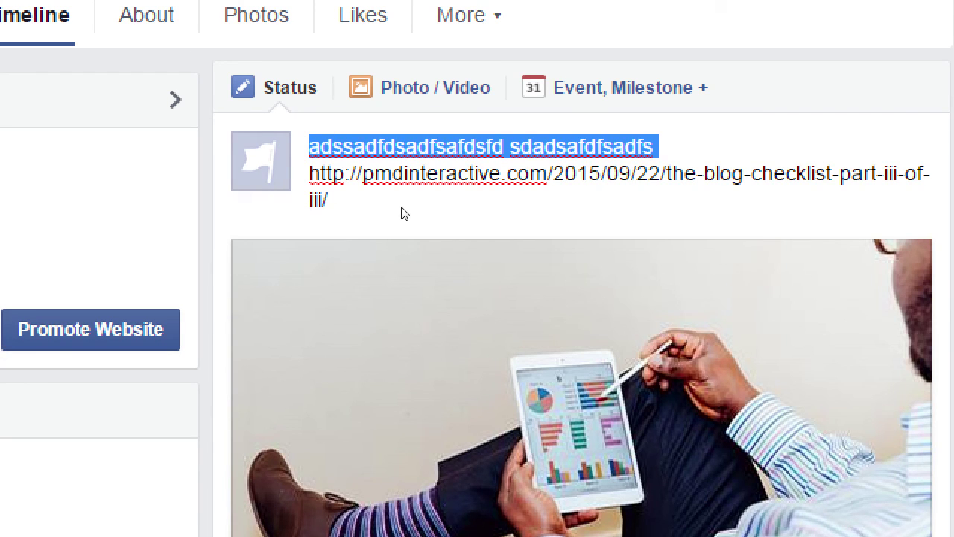
text(Amazing ar)
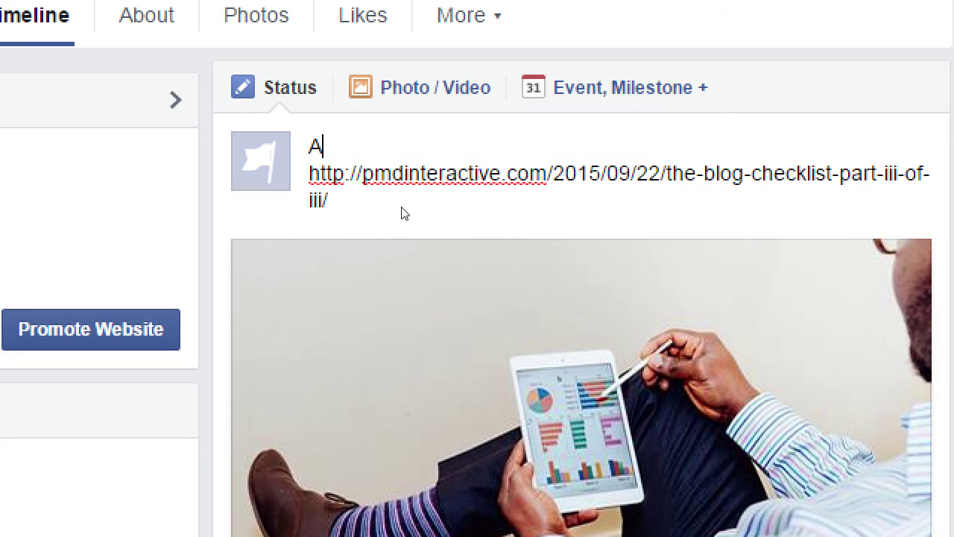
text(e on o)
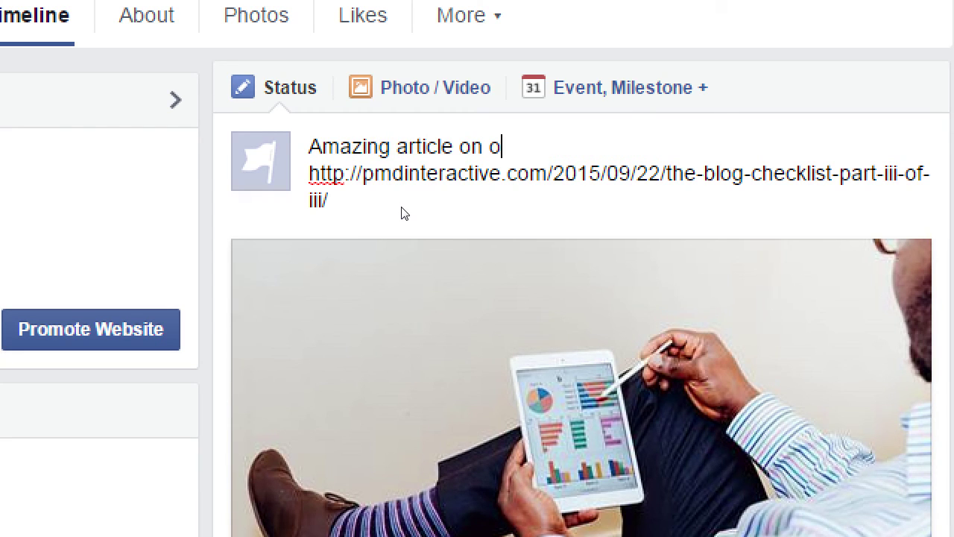
key(BackSpace)
text(how to blog:)
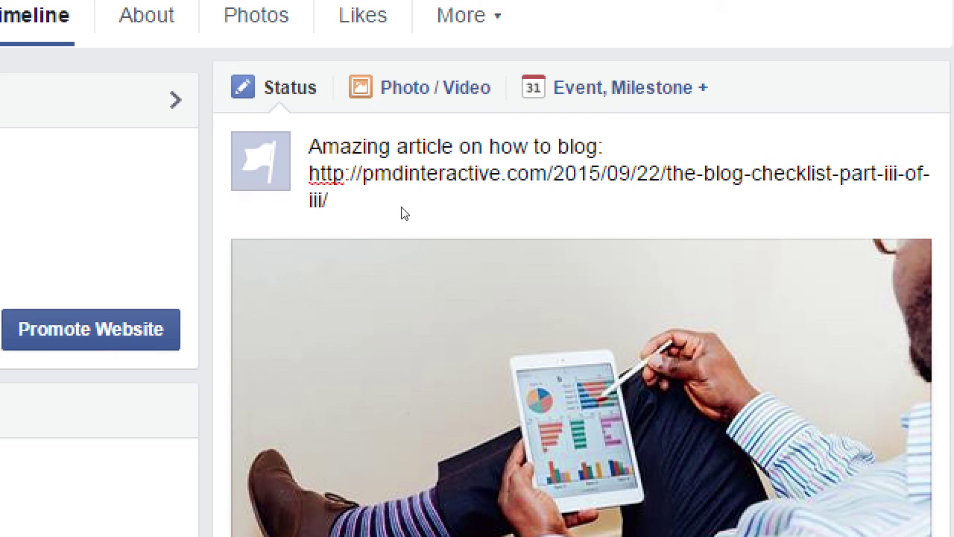
- Look through the draft post's alternatives to publishing immediately: Schedule, Backdate and Save Draft
scroll(506, 236, down, 3)
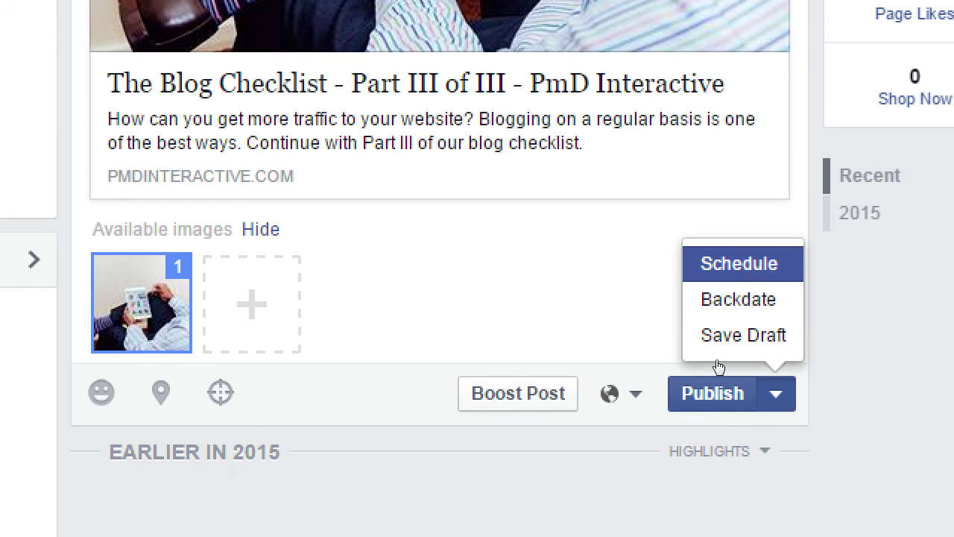
key(Down)
key(Down)
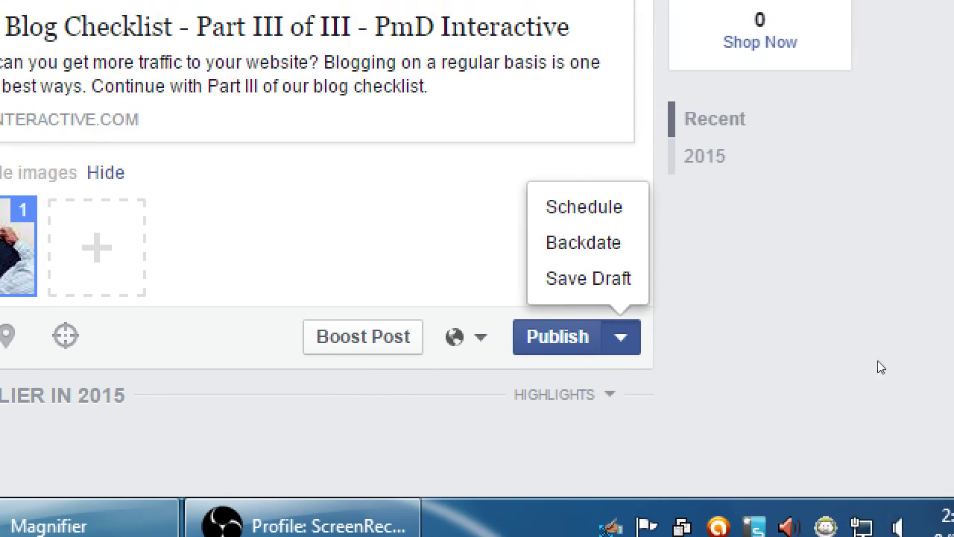
- Go over the draft post's Schedule, Backdate and Save Draft choices once more and close the list without picking one
key(Down)
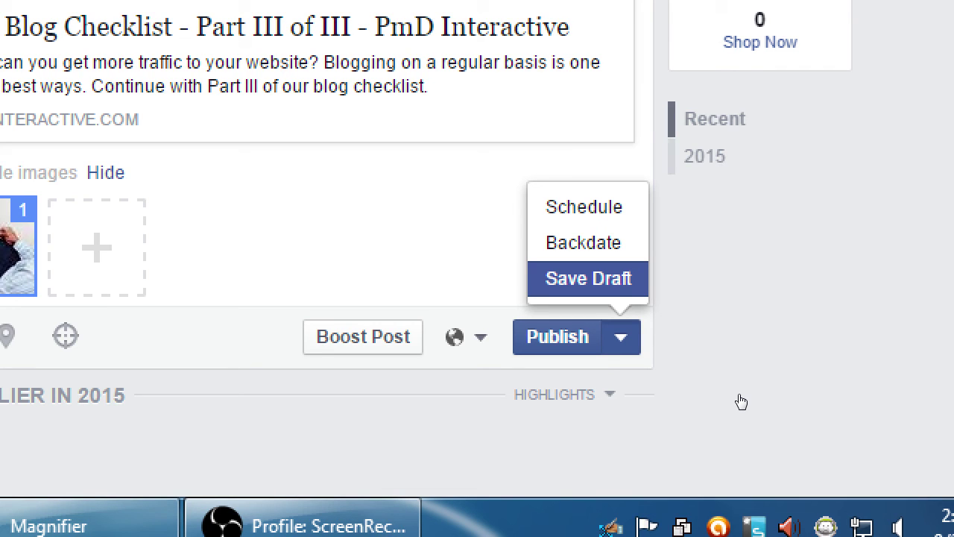
key(Down)
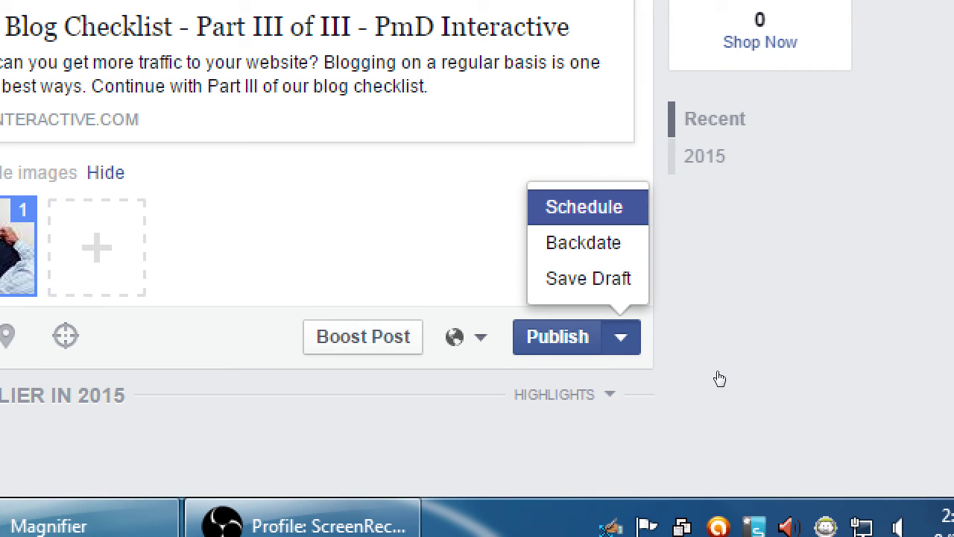
key(Down)
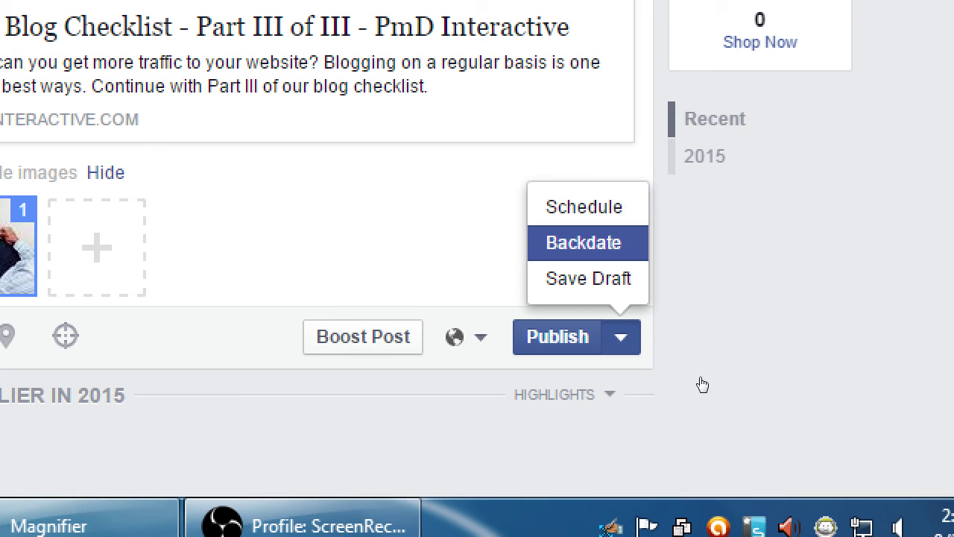
key(Up)
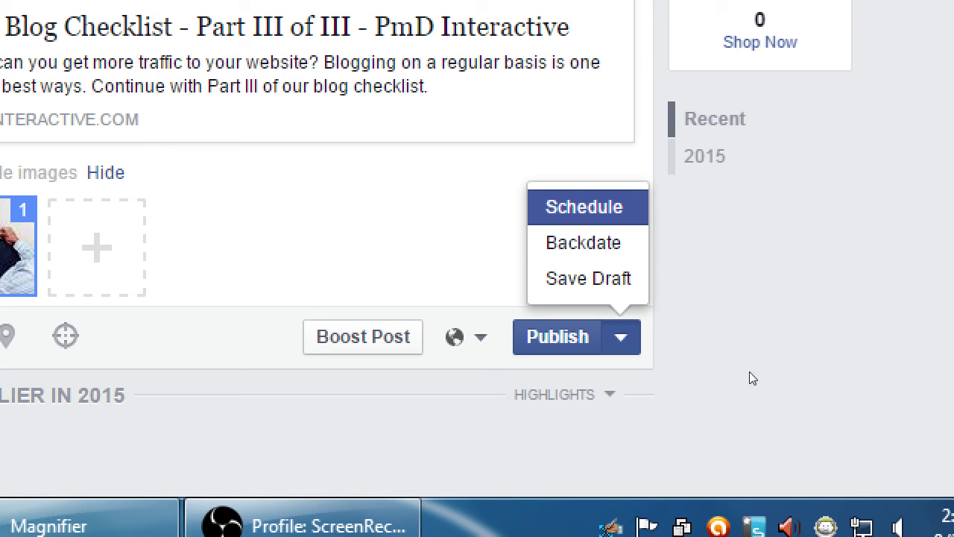
click(780, 393)
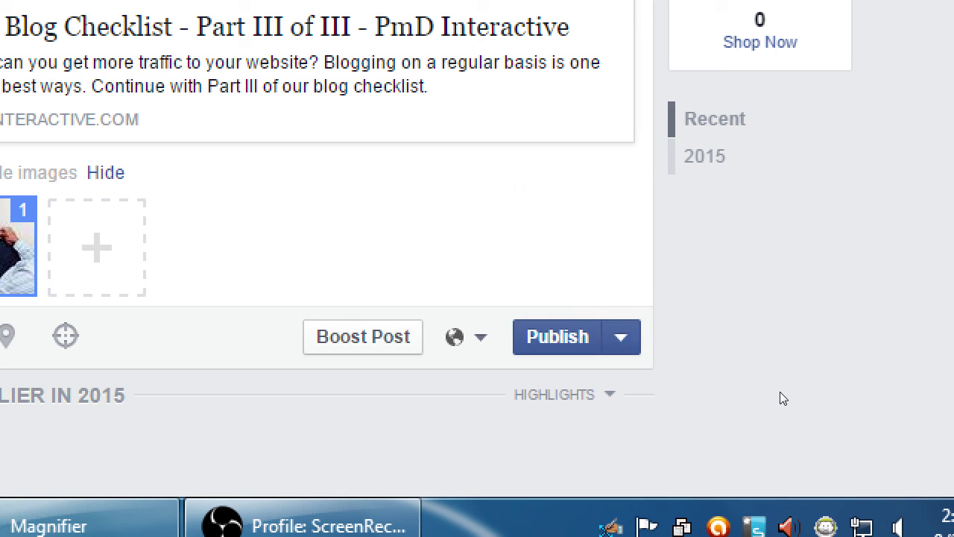
- Check the draft post's audience options, Public and limiting by Demographics, without changing the audience
key(Tab)
key(Tab)
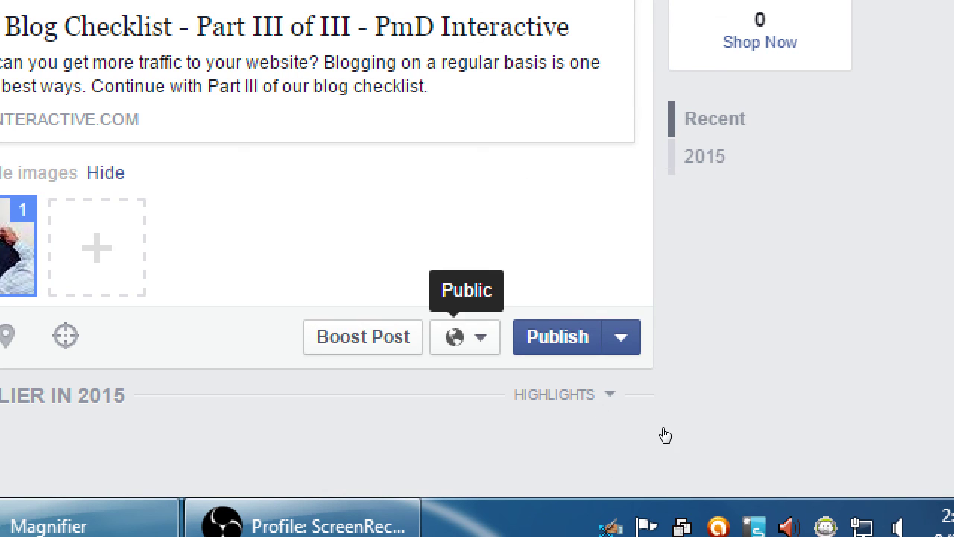
key(Return)
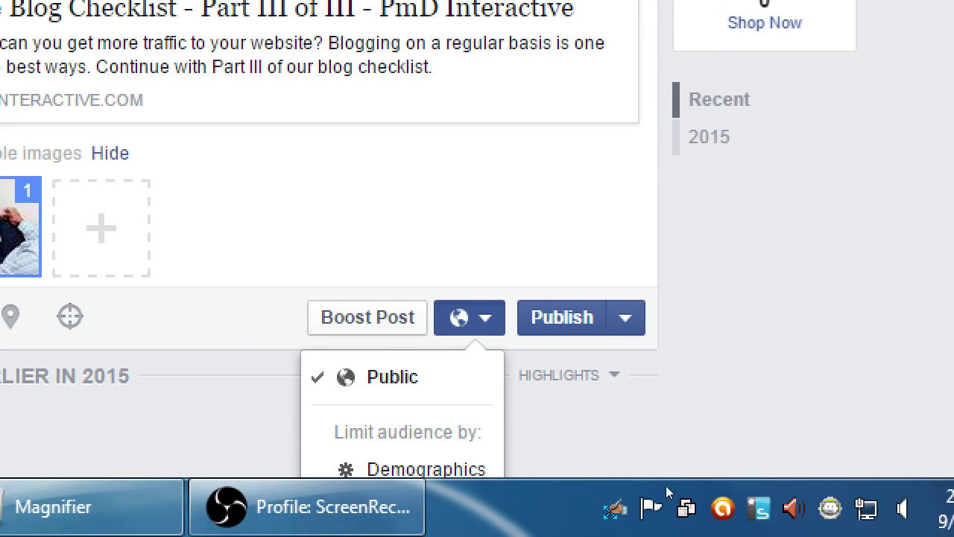
key(Down)
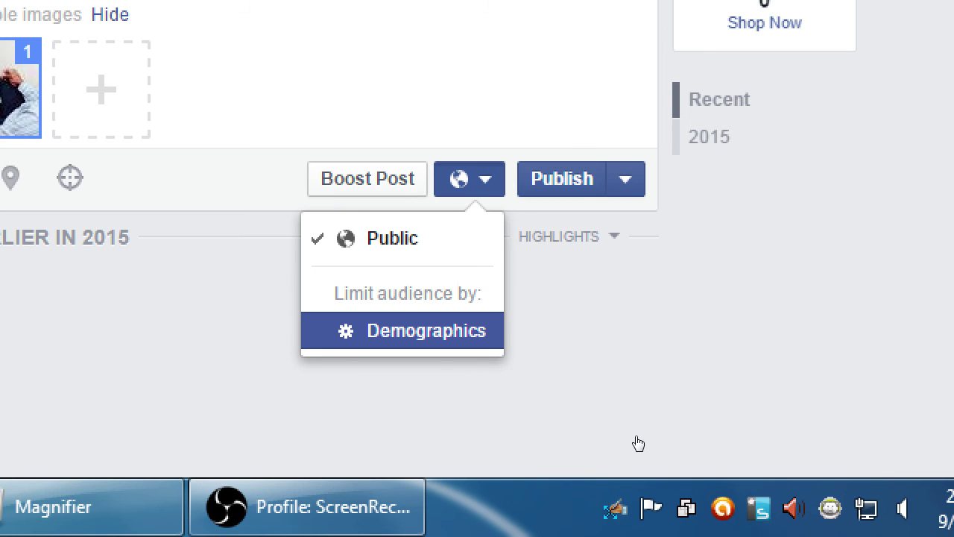
click(547, 362)
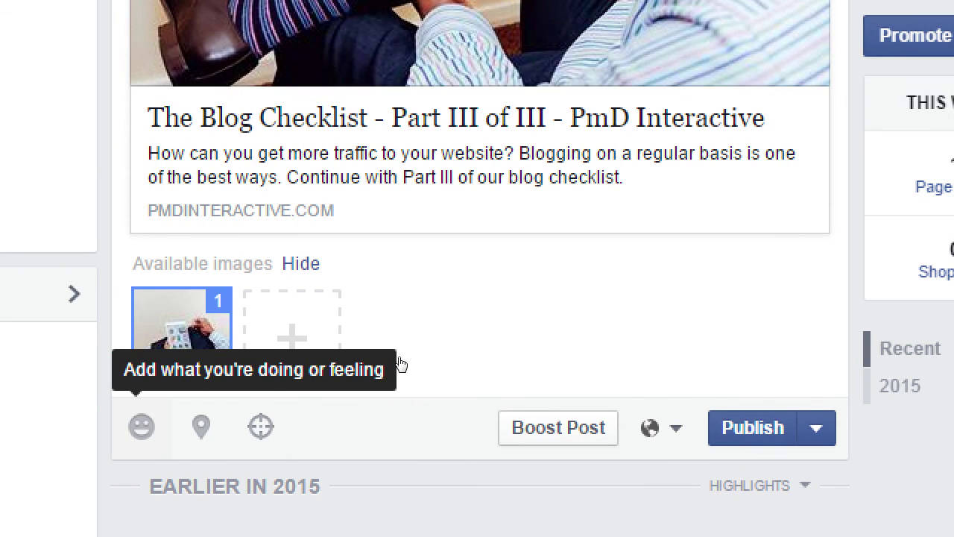
- Add the activity "Celebrating life" to the draft link post and check how it reads after the link
click(142, 426)
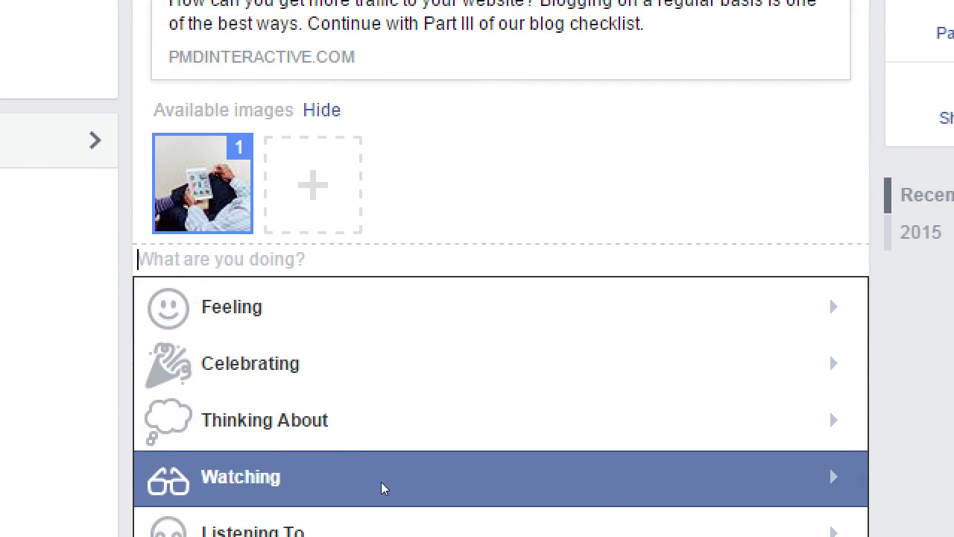
click(435, 406)
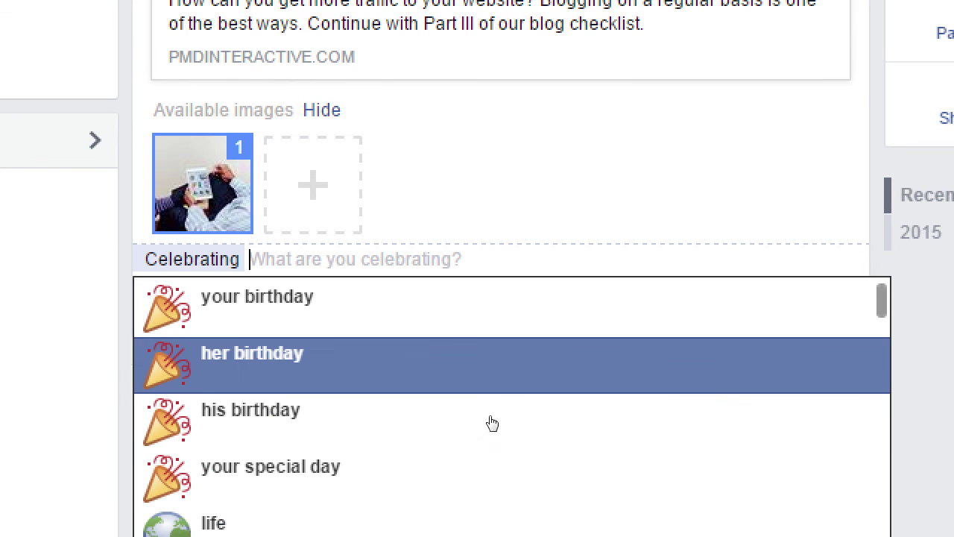
key(Escape)
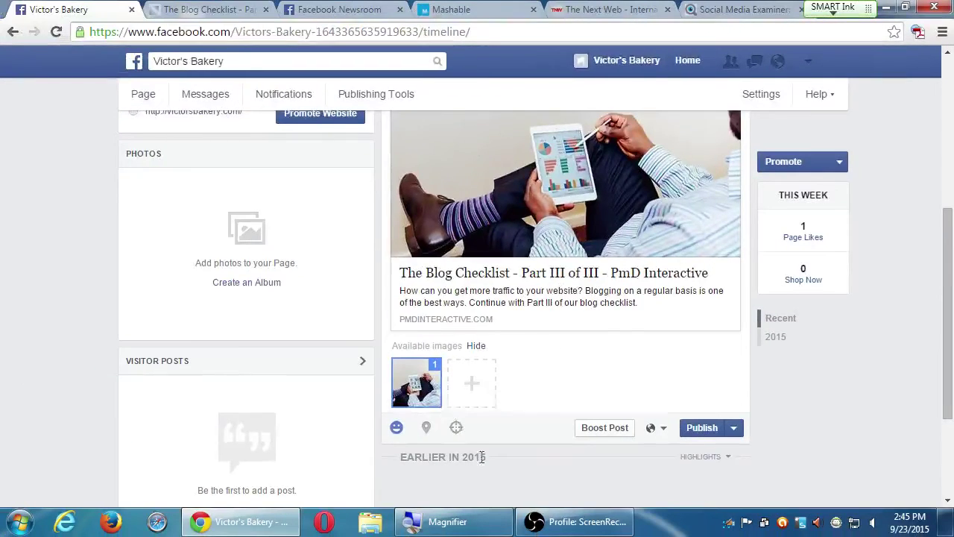
click(775, 532)
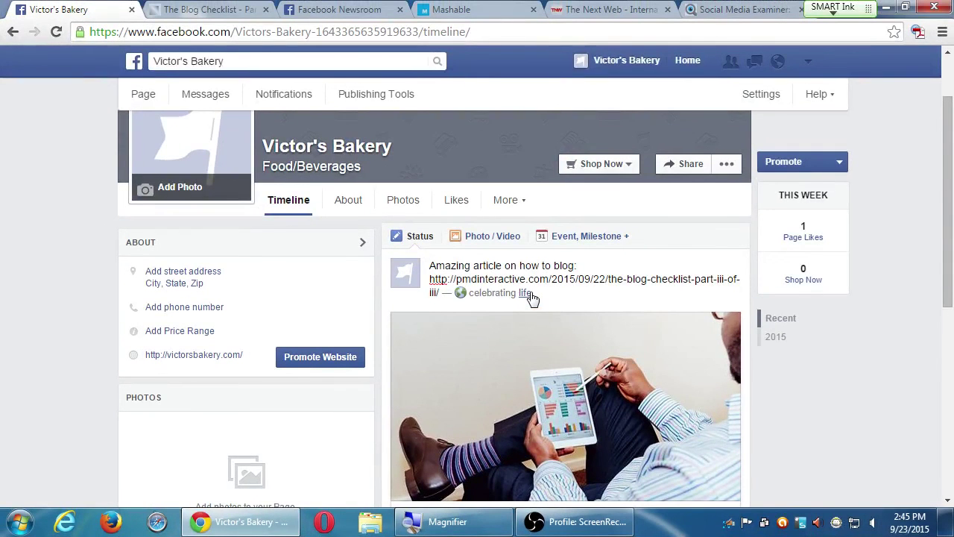
key(ctrl+a)
scroll(530, 291, down, 5)
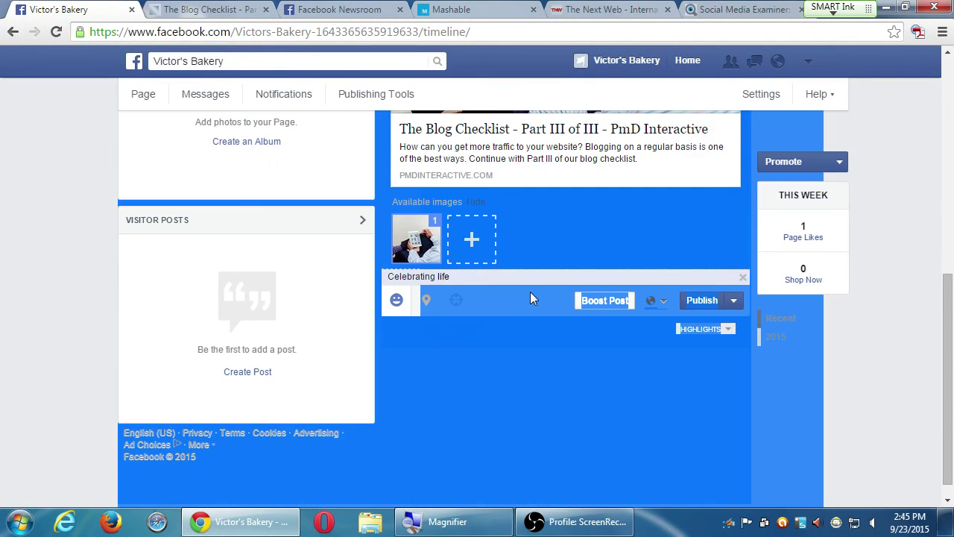
click(43, 251)
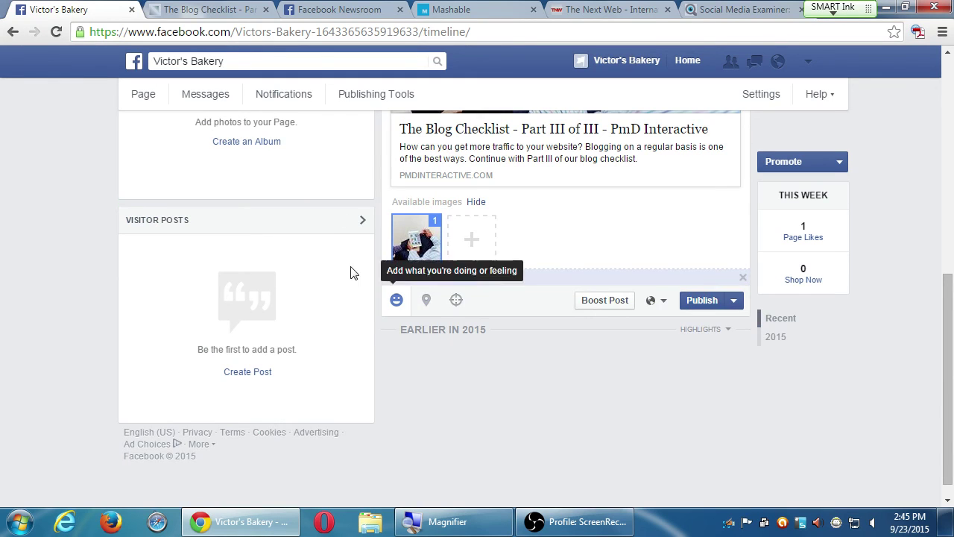
scroll(354, 273, up, 2)
scroll(334, 284, up, 3)
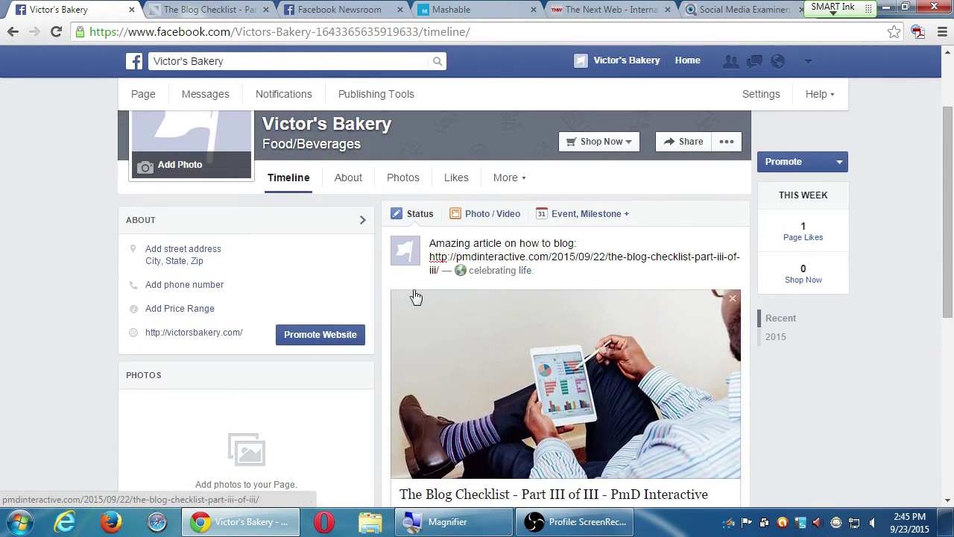
- Publish the blog checklist link post and look it over on the Page's timeline
scroll(503, 421, down, 4)
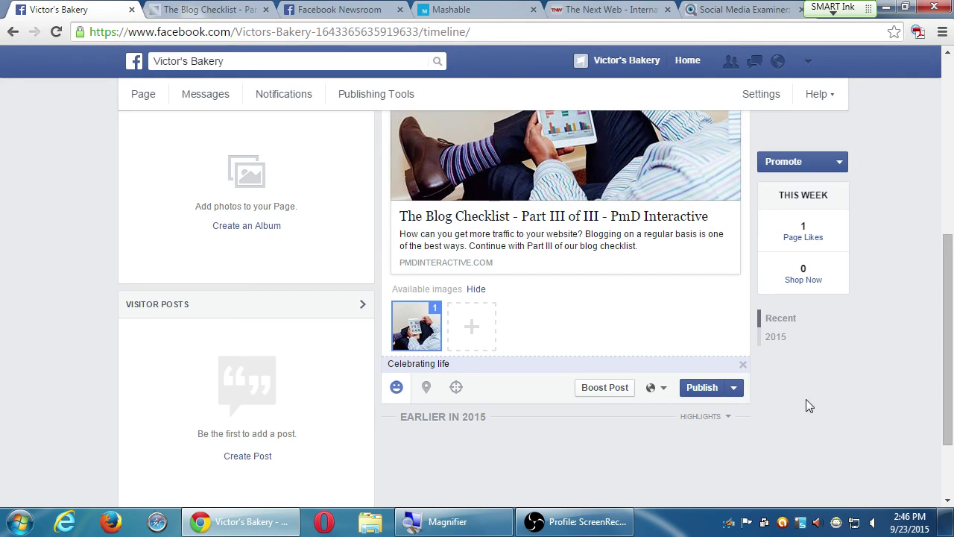
click(694, 394)
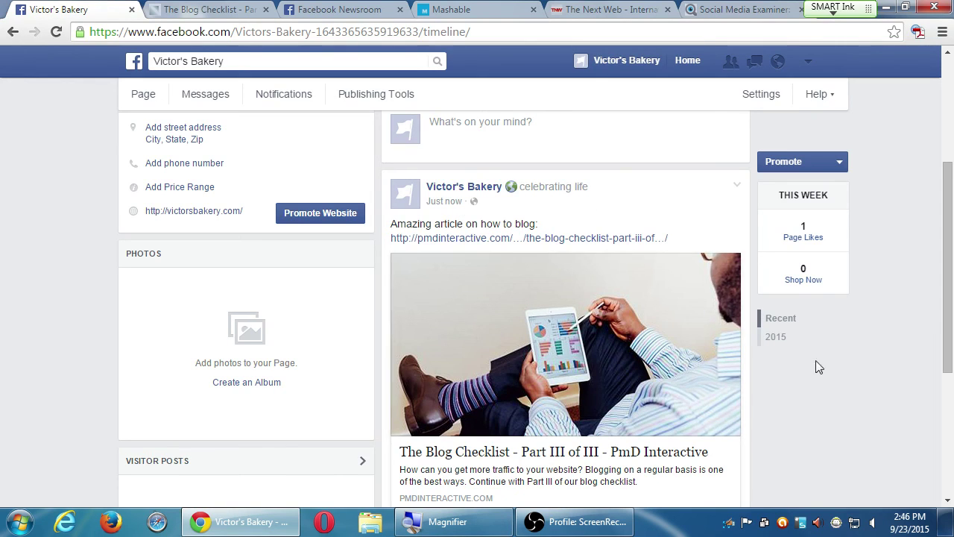
scroll(848, 412, down, 4)
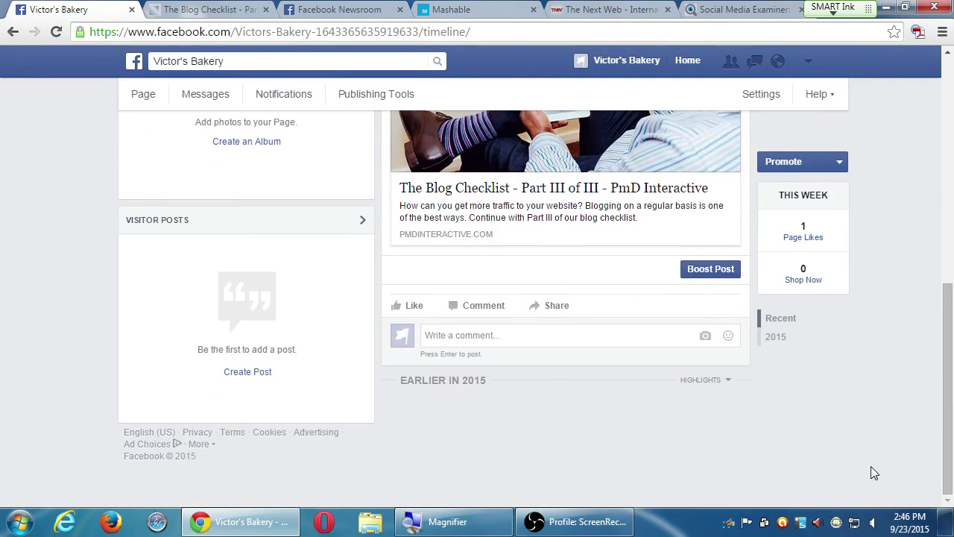
scroll(872, 462, up, 7)
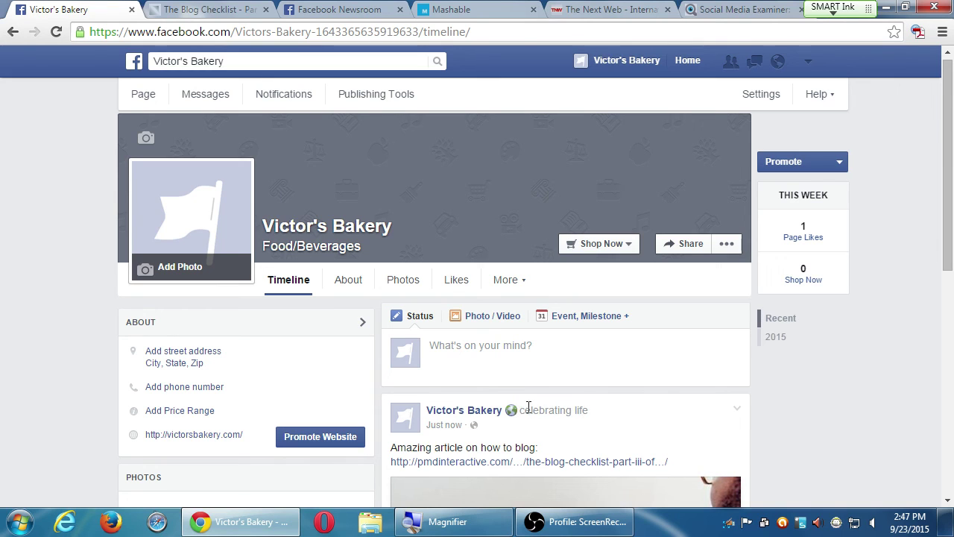
- Start a new status post with the filler text "aqddasad" and the activity "Feeling excited"
click(542, 362)
text(aqddasad)
click(423, 402)
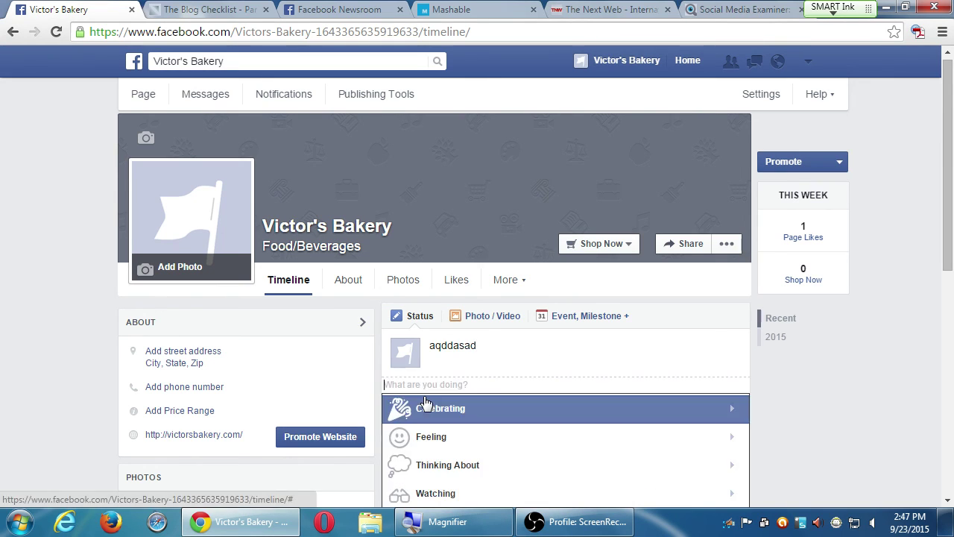
click(438, 435)
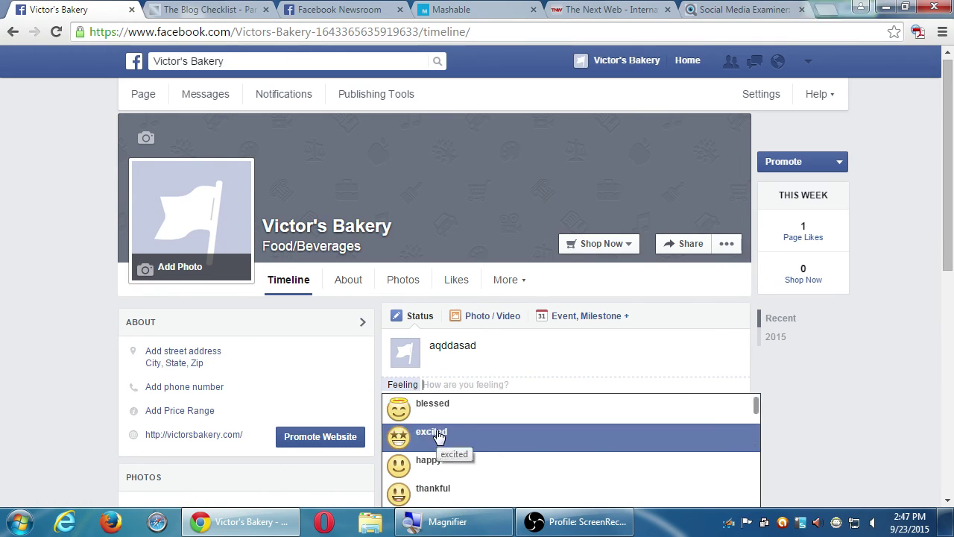
click(438, 436)
- Try the "excited" link in the status draft and remove the feeling from the post
click(552, 348)
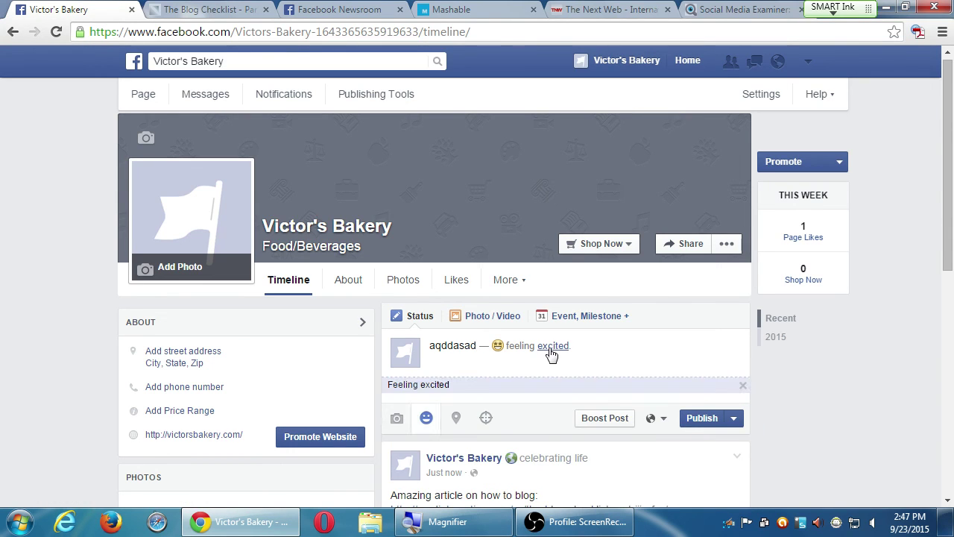
triple_click(552, 347)
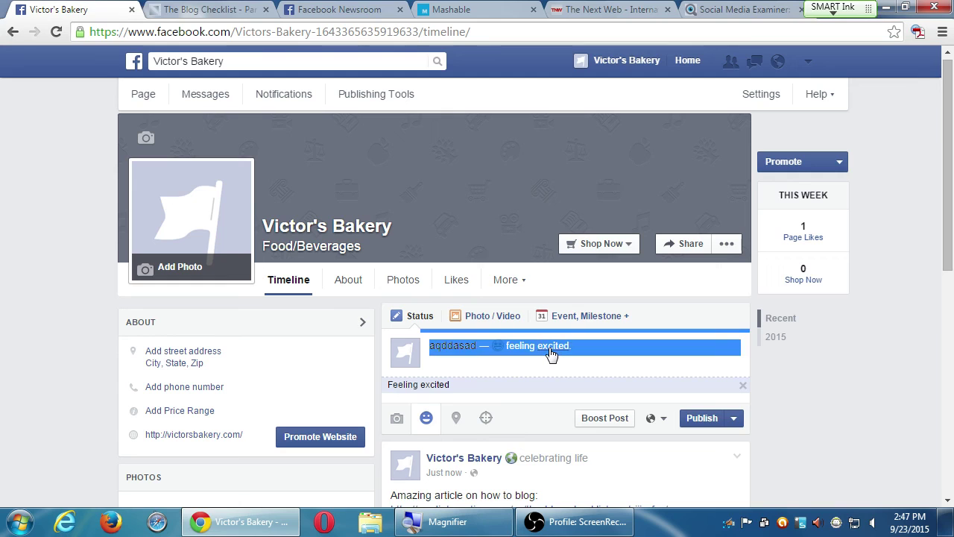
click(570, 345)
click(561, 353)
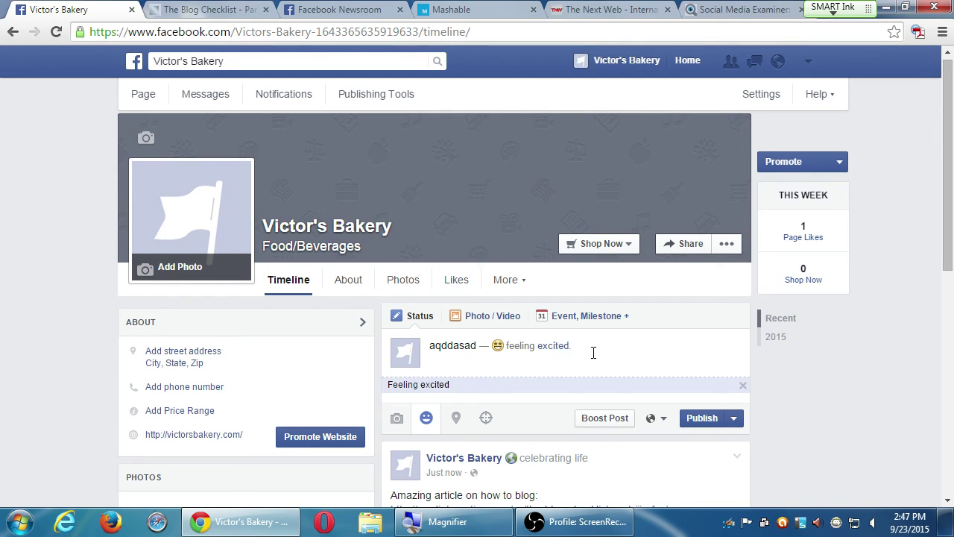
click(598, 353)
click(555, 351)
click(556, 356)
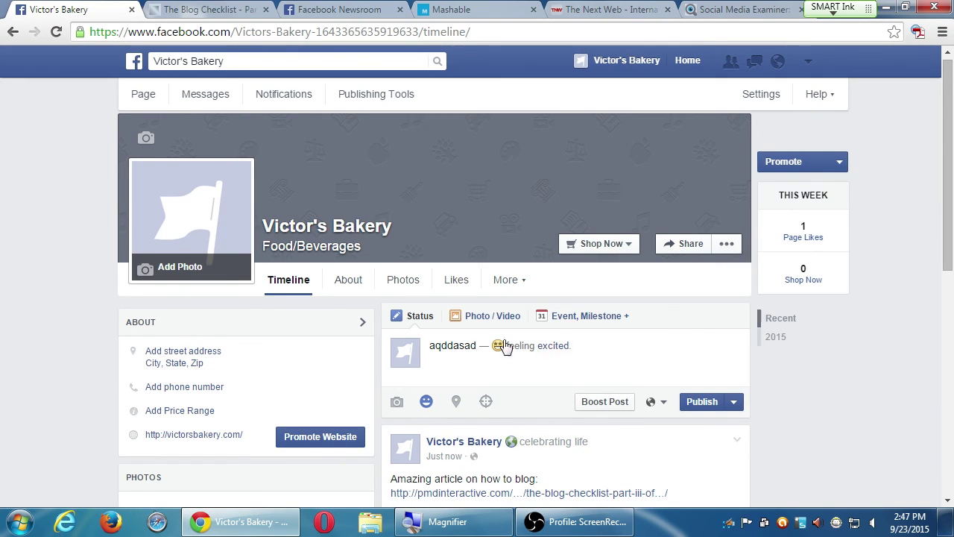
click(546, 347)
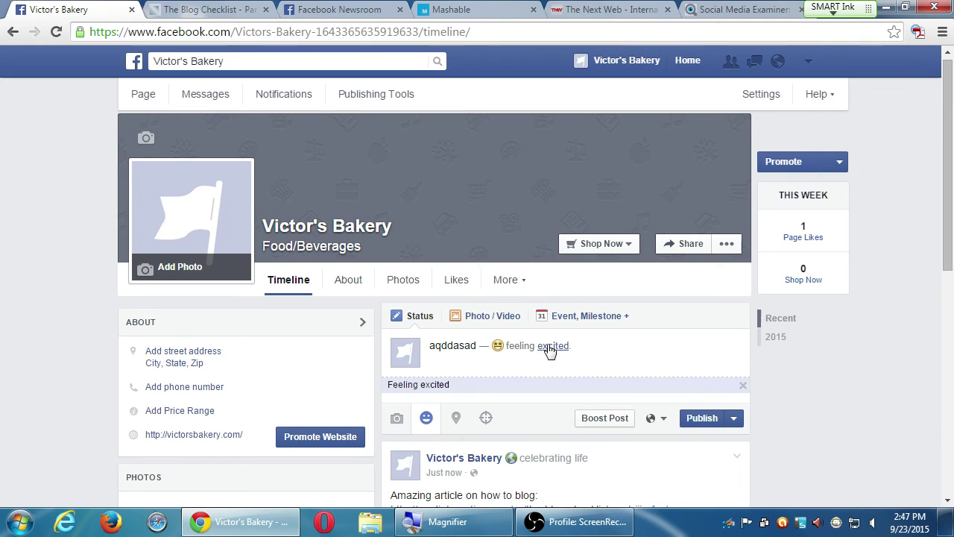
click(742, 386)
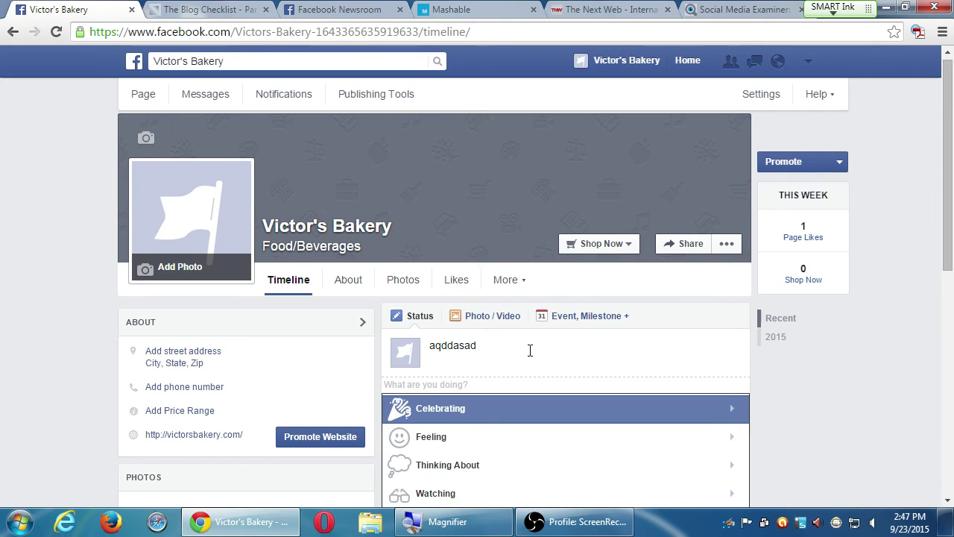
- Set the status draft's activity to watching Pope Francis
click(471, 498)
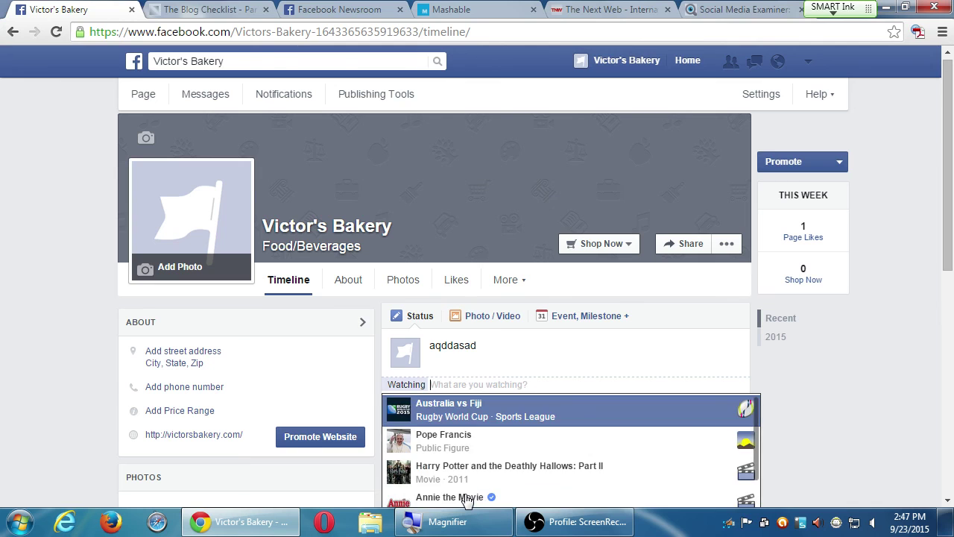
click(477, 447)
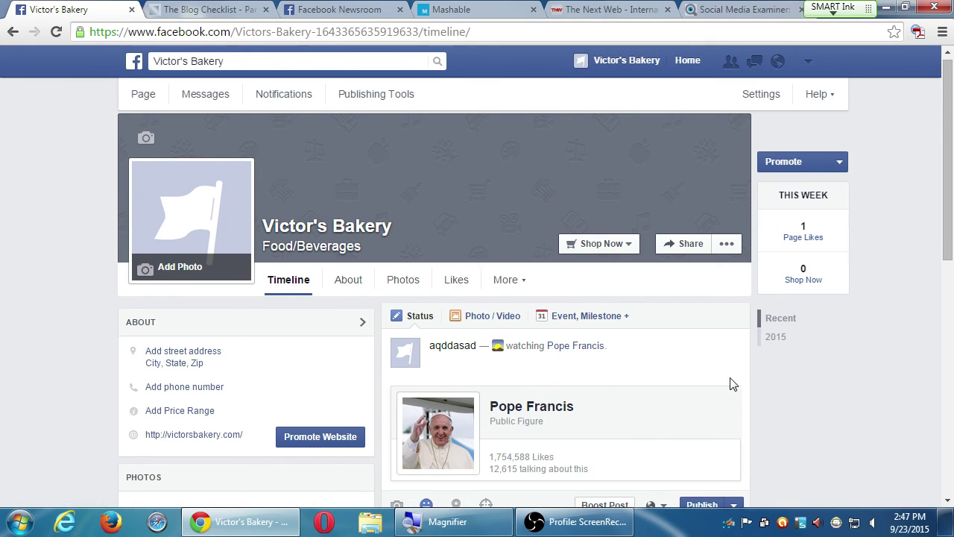
scroll(736, 357, down, 2)
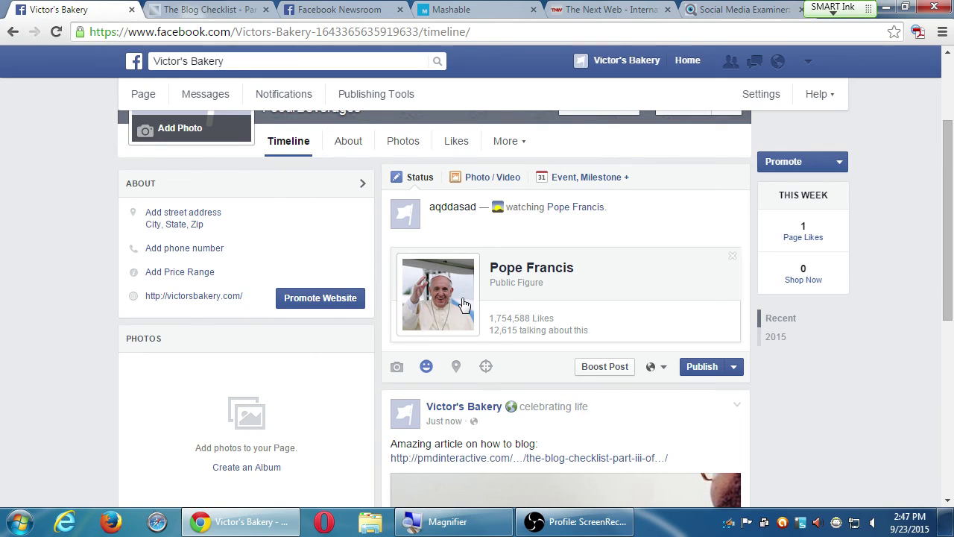
- Replace the status draft's filler text with "Interesting" and publish the post
key(ctrl+a)
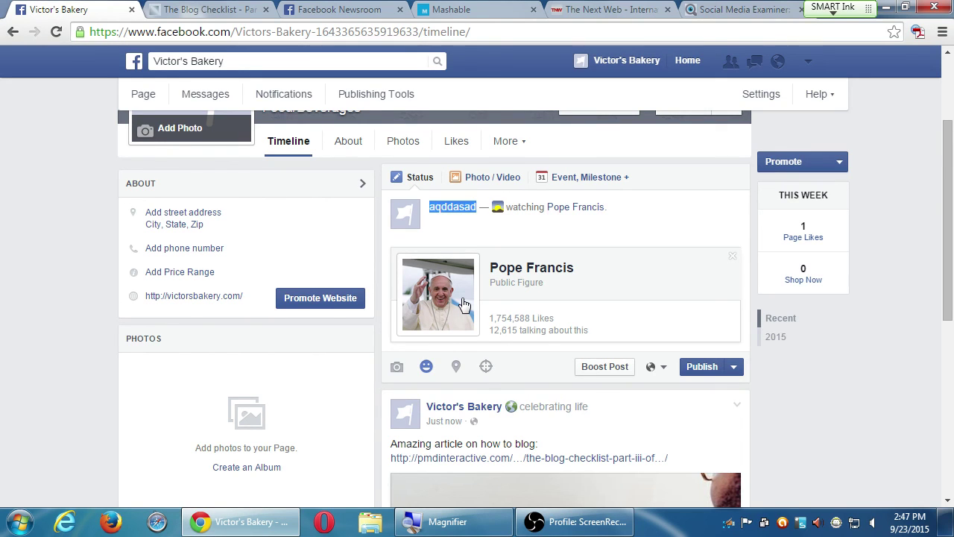
text(Interesting)
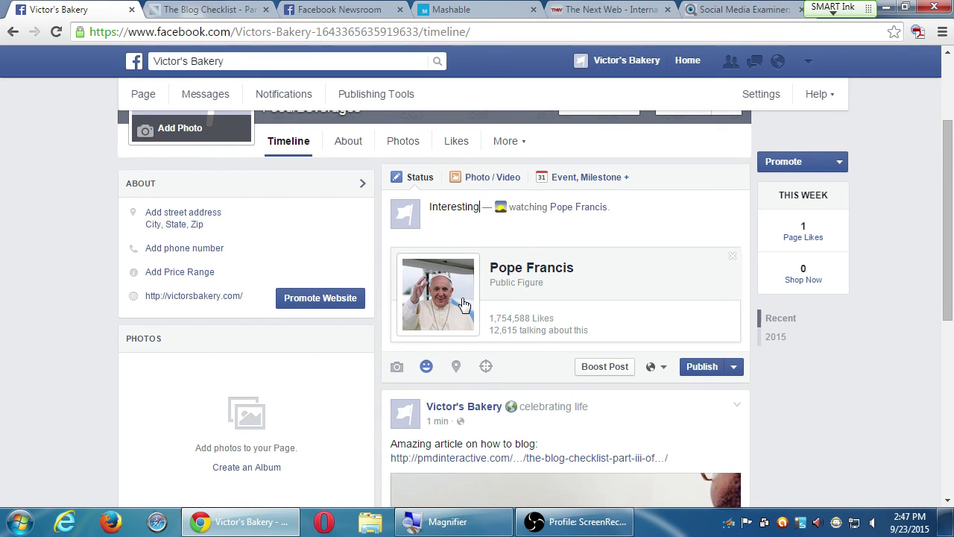
click(693, 369)
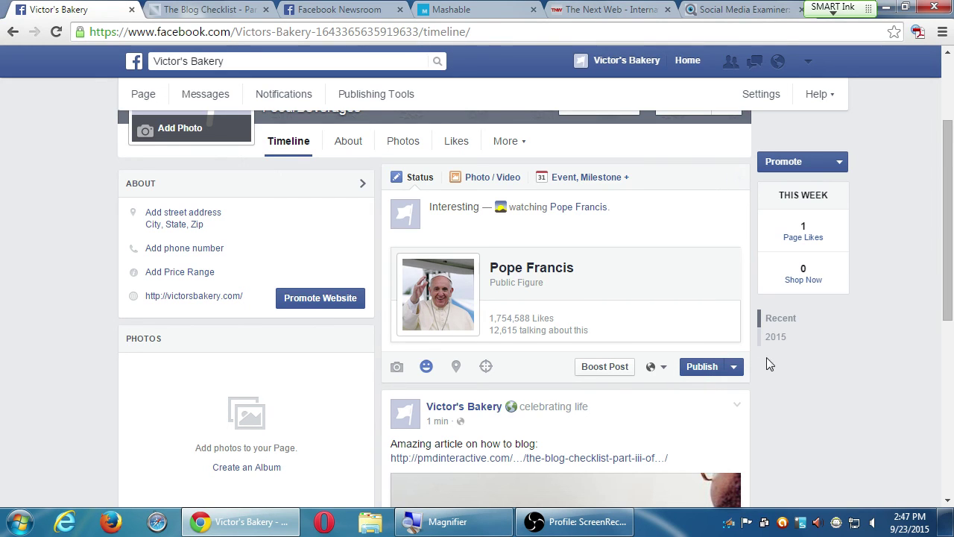
scroll(805, 373, down, 1)
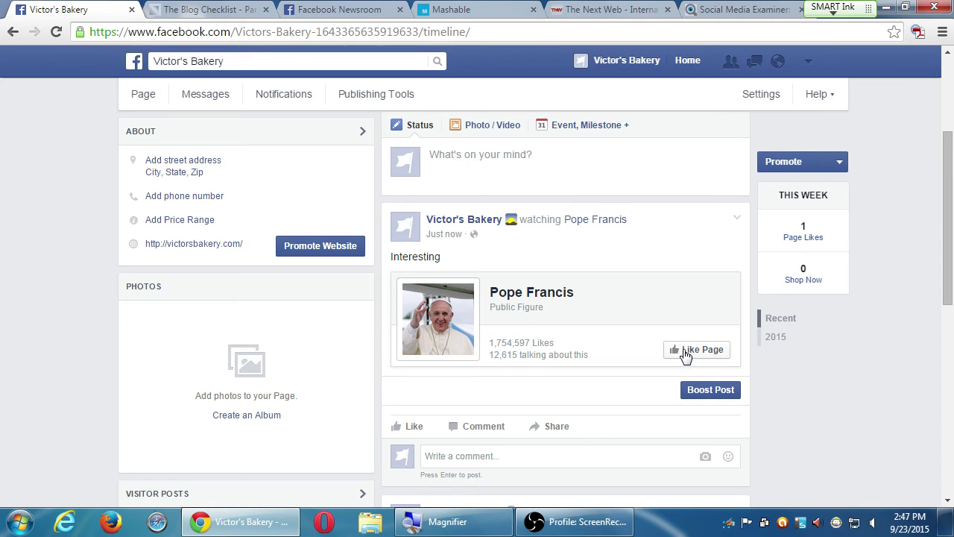
- Start a new status post with the text "High" and choose the Drinking activity category
click(534, 156)
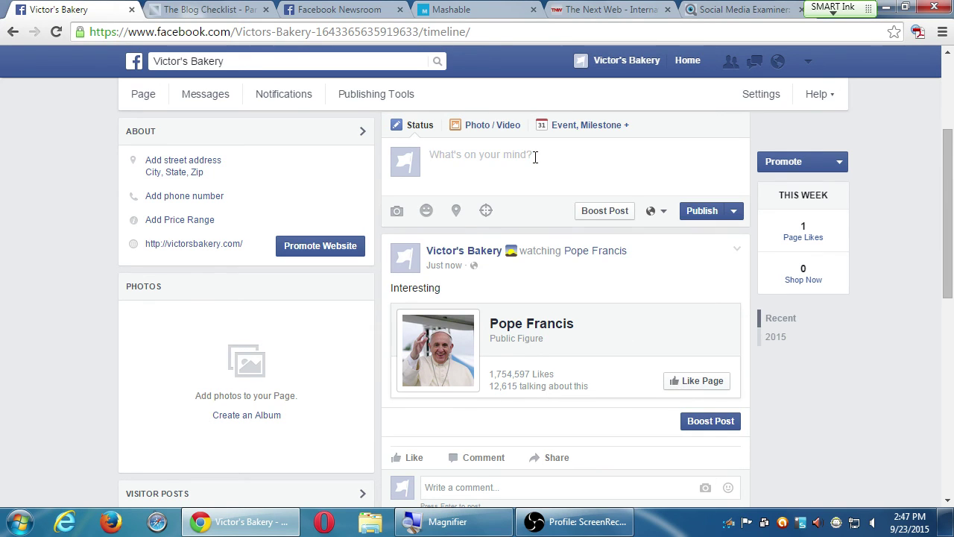
text(High)
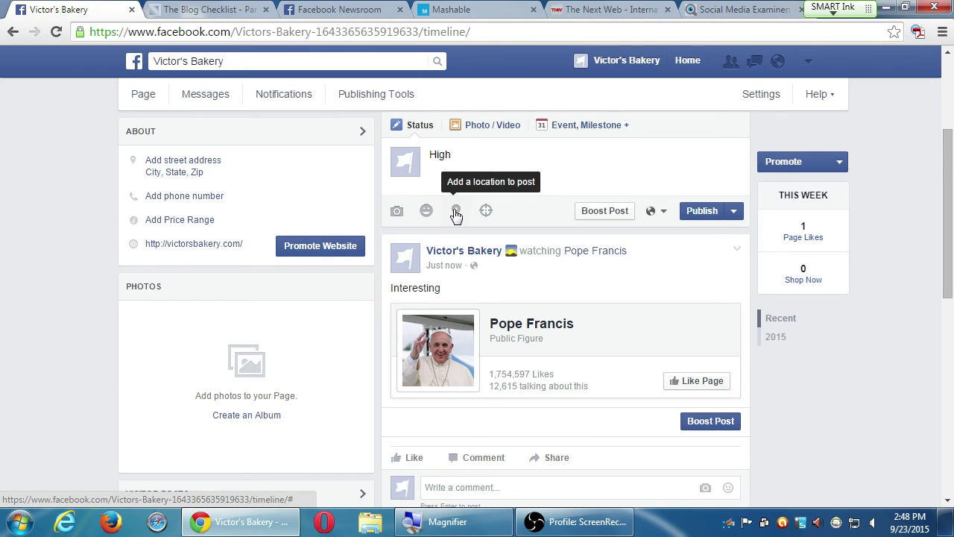
click(425, 211)
scroll(505, 396, down, 3)
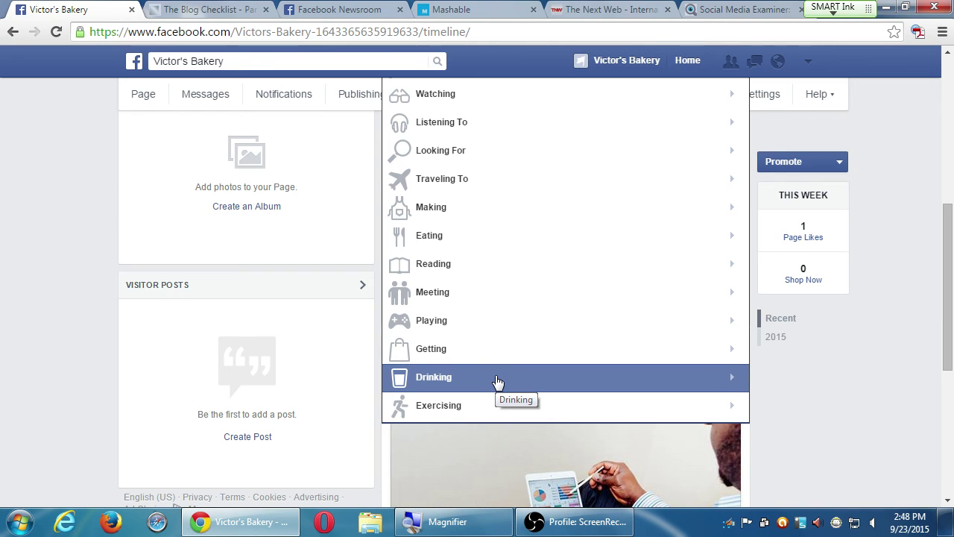
click(498, 382)
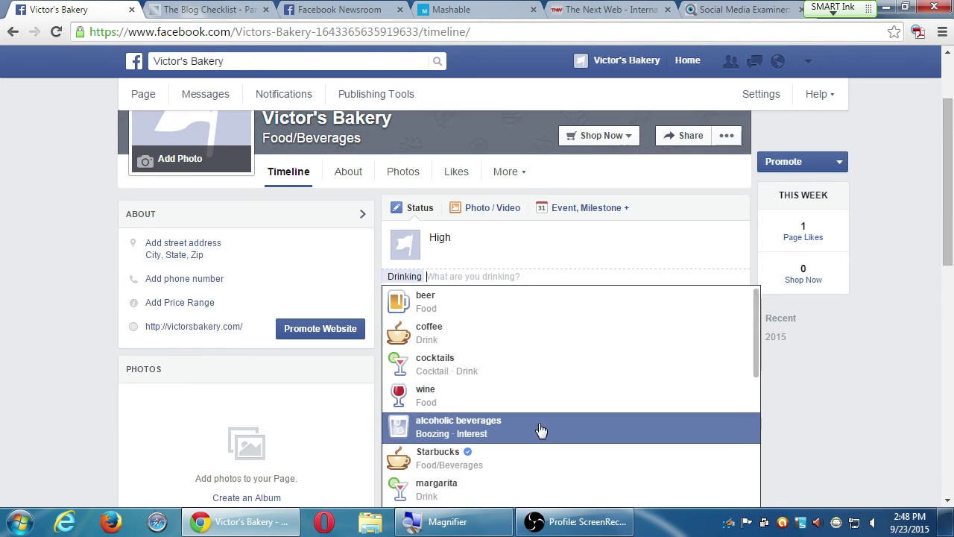
- Browse the drink suggestions and set the status draft's activity to drinking whiskey
scroll(545, 440, down, 2)
scroll(564, 464, down, 3)
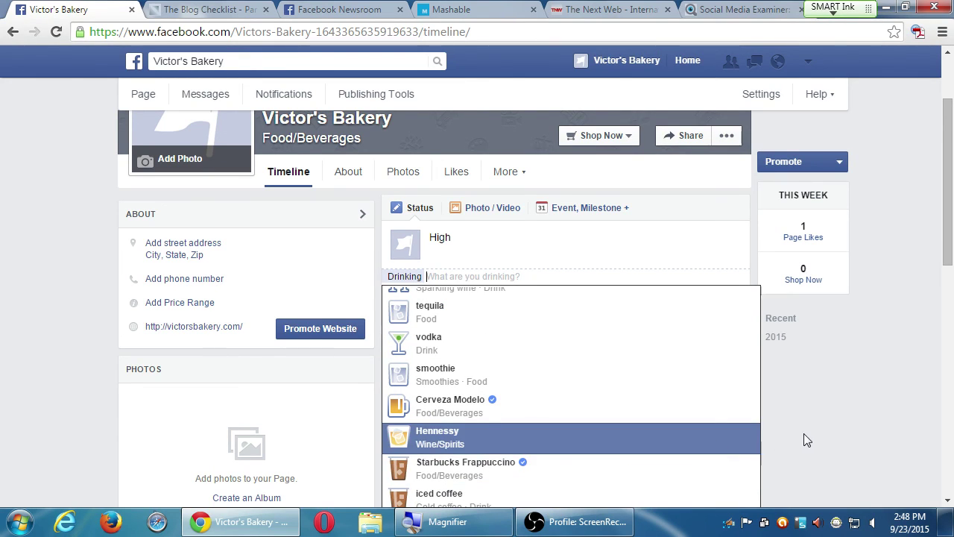
scroll(836, 445, down, 1)
scroll(545, 390, down, 1)
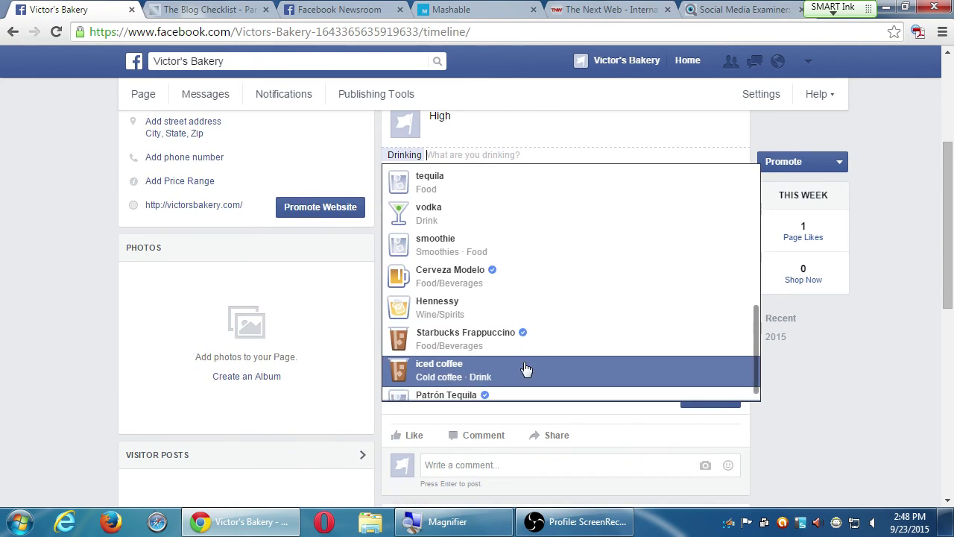
scroll(509, 368, up, 2)
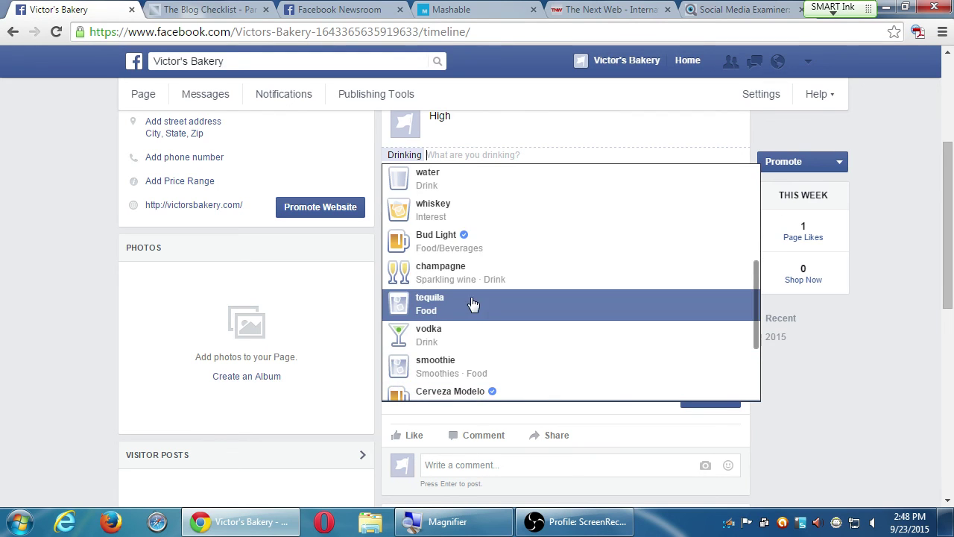
scroll(454, 339, up, 4)
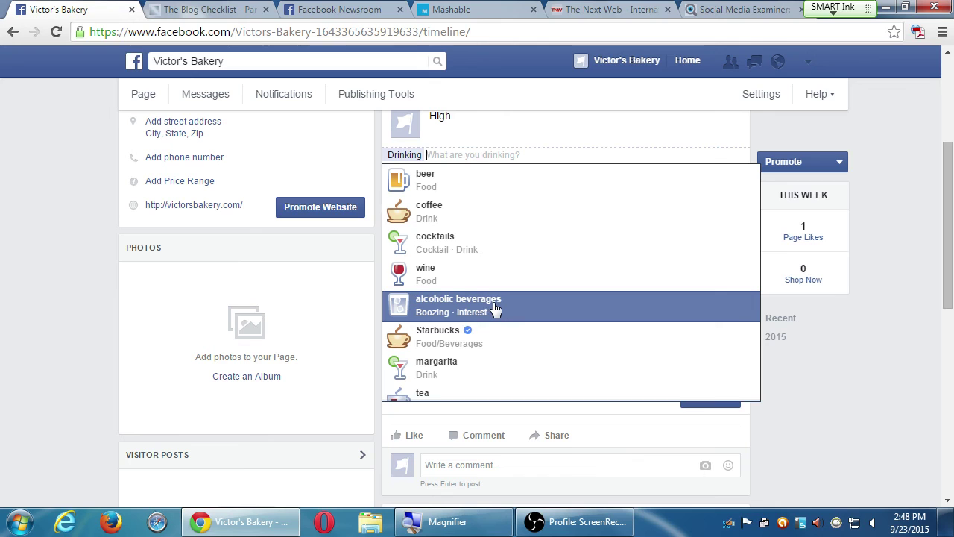
scroll(499, 310, down, 1)
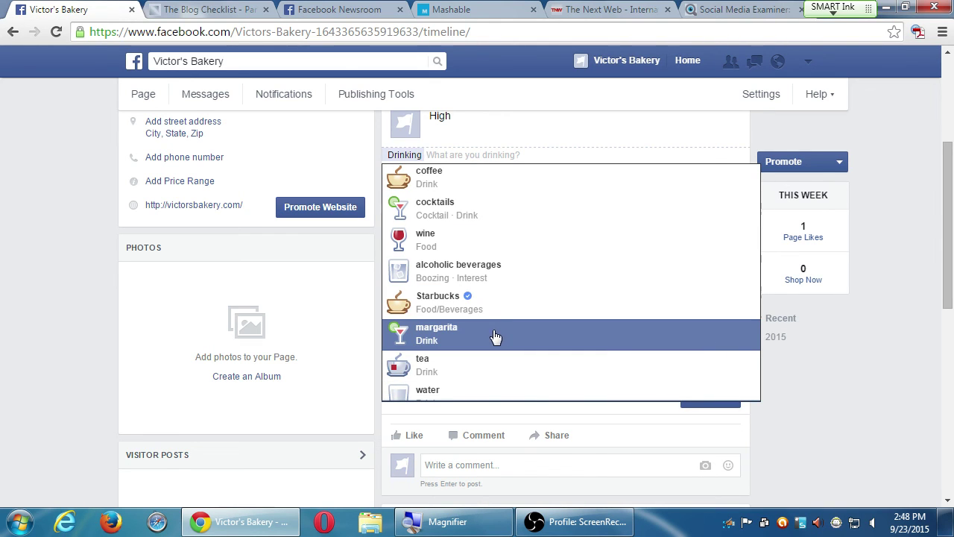
scroll(507, 358, down, 4)
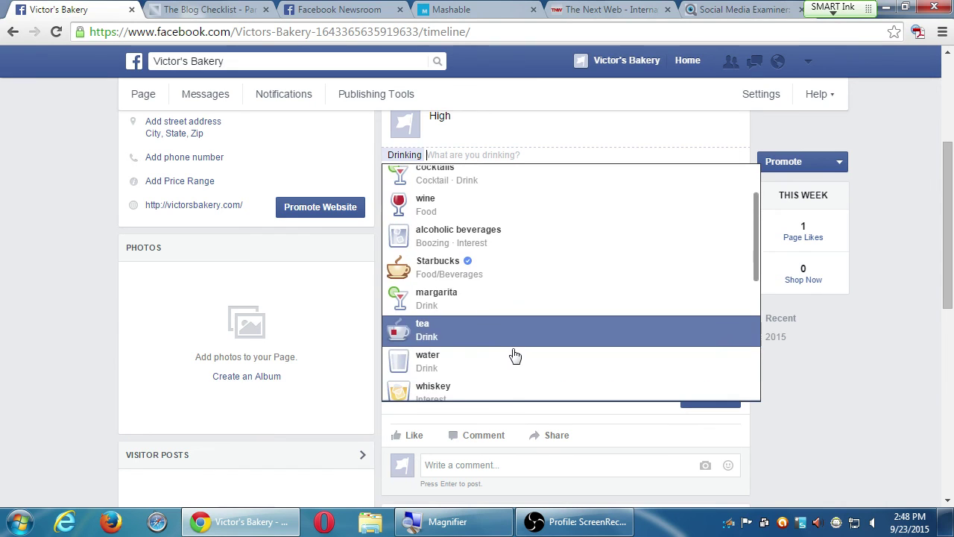
scroll(507, 358, down, 1)
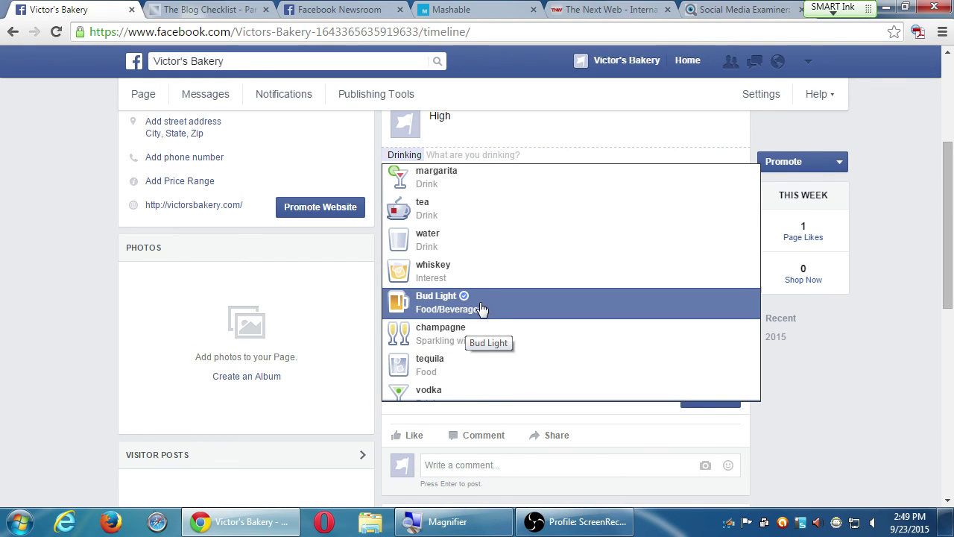
click(460, 270)
scroll(605, 304, up, 2)
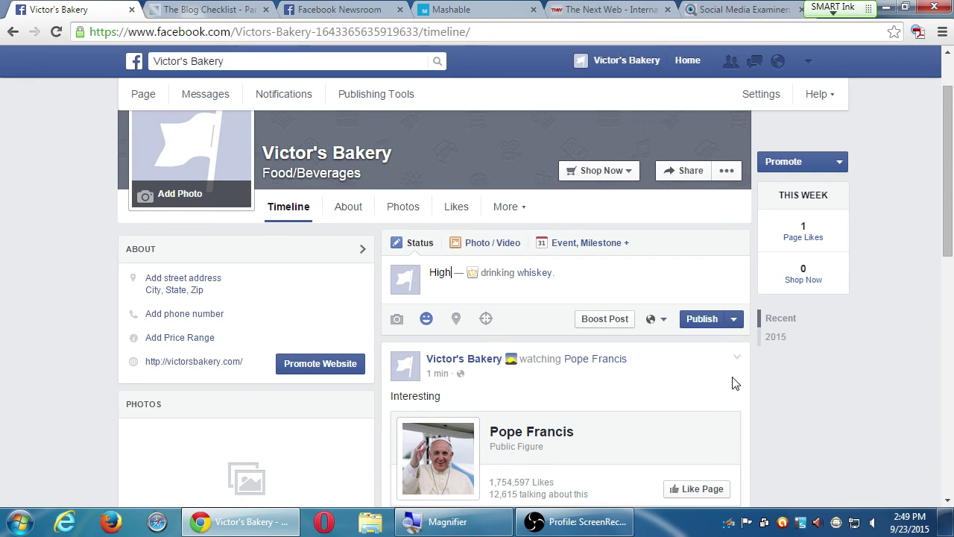
- Replace the status draft's text with "Drinking Dewar's" and publish the post
key(BackSpace)
key(BackSpace)
key(BackSpace)
key(BackSpace)
key(BackSpace)
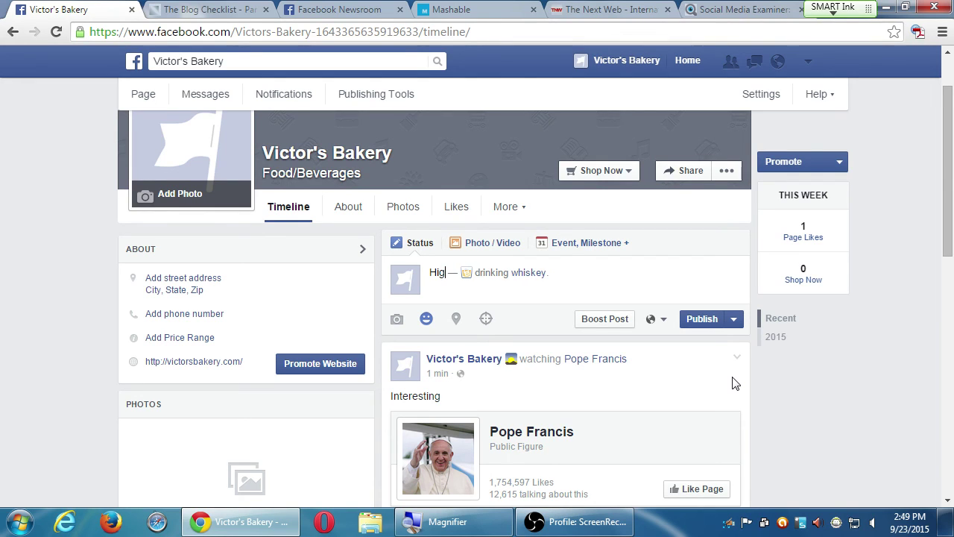
text(Drinkn)
key(BackSpace)
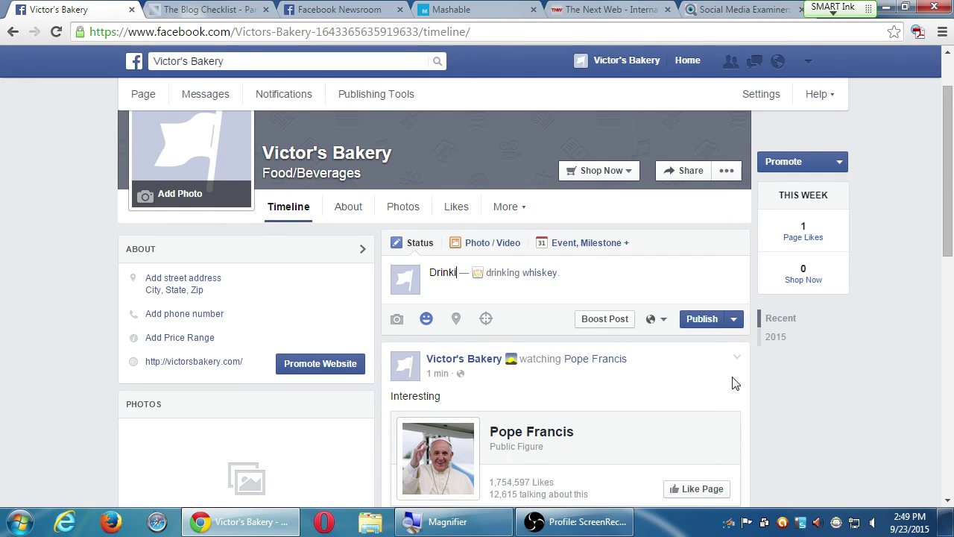
text(ing Dewar's)
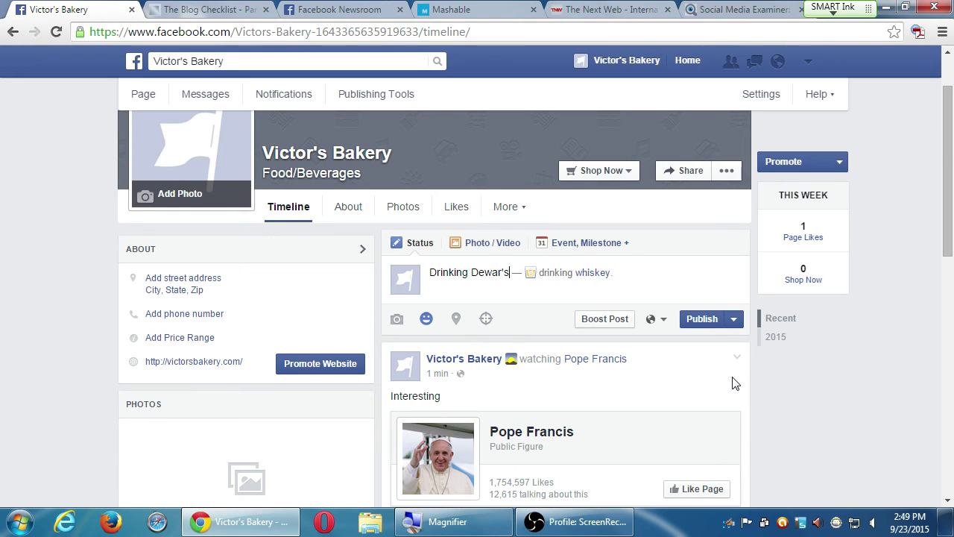
click(704, 321)
- Open the Whiskey page linked in the published post and return to the Victor's Bakery timeline
scroll(910, 327, down, 1)
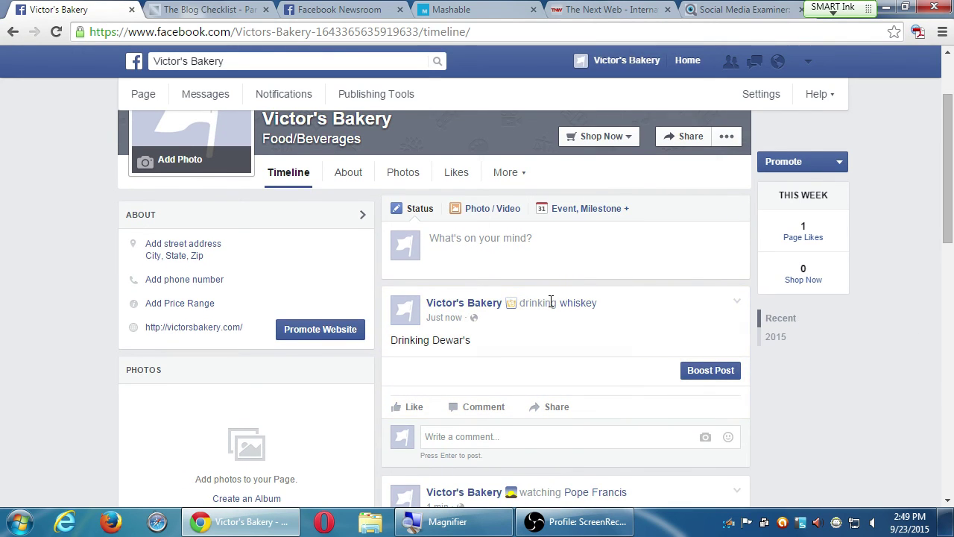
mouse_move(589, 312)
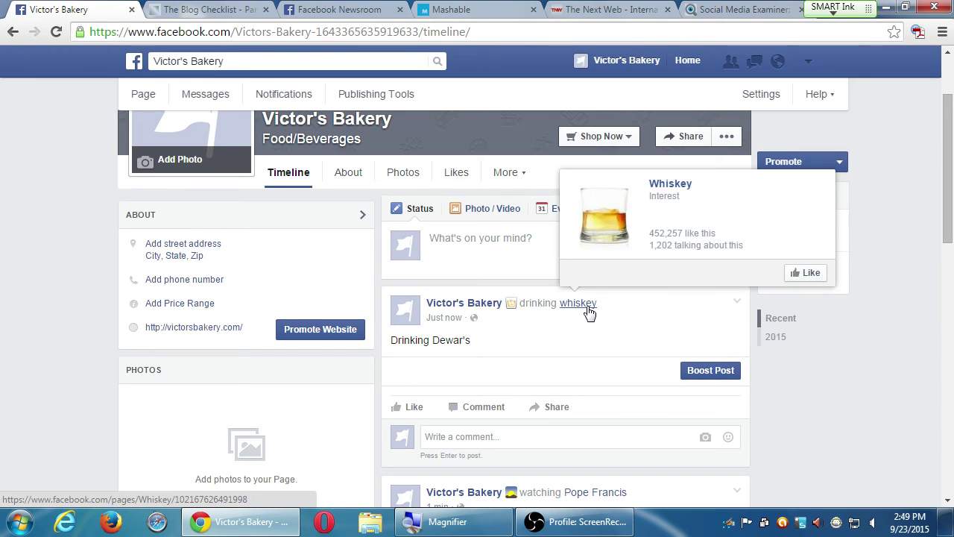
click(587, 307)
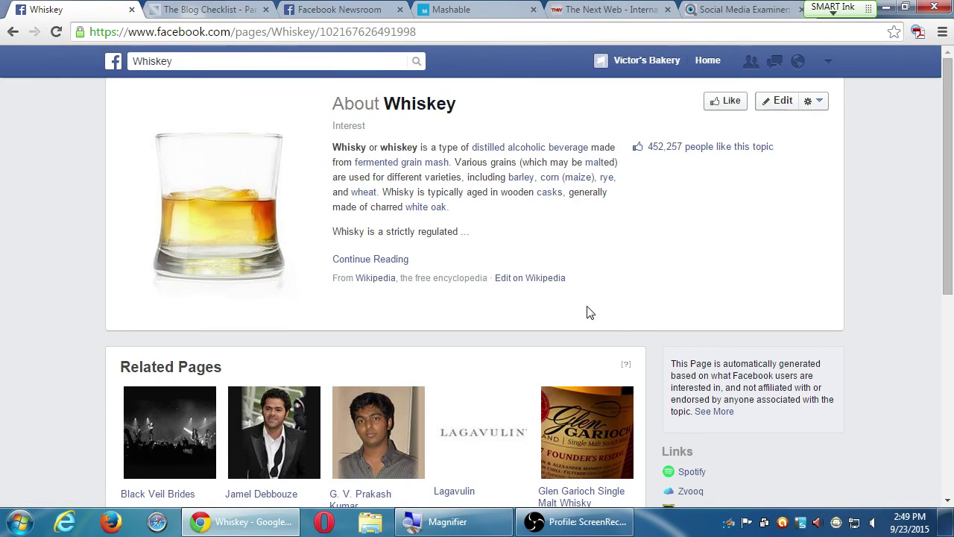
key(alt+Left)
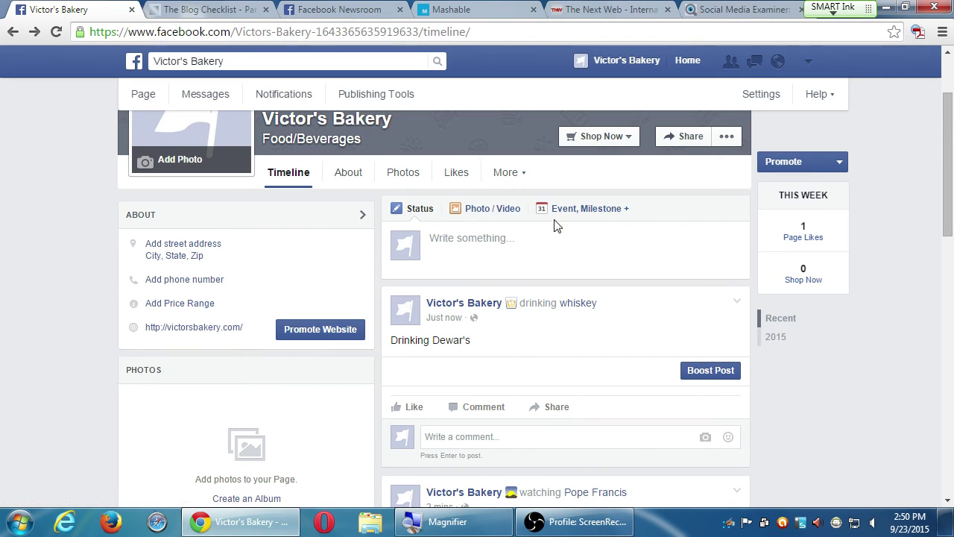
- Show the Event and Milestone post options in the page's post composer
click(581, 214)
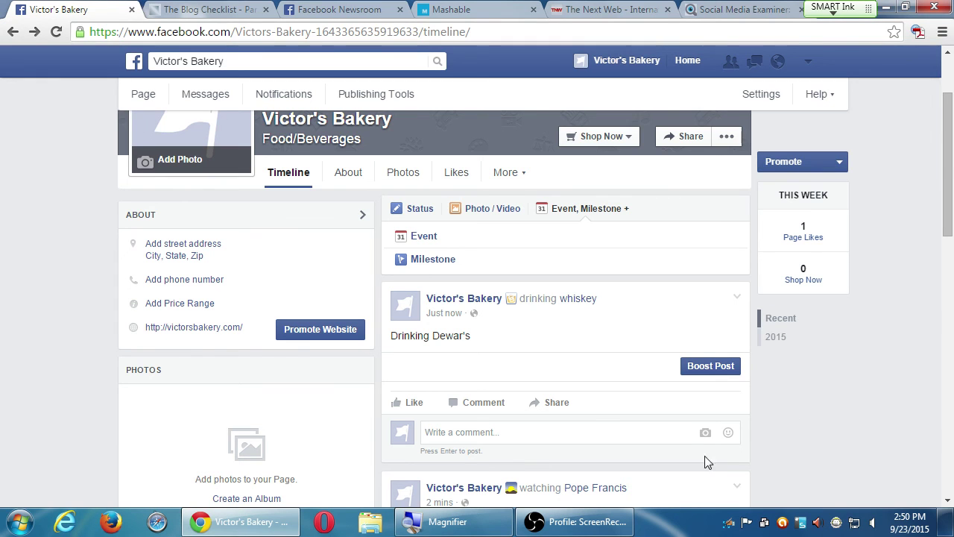
click(606, 527)
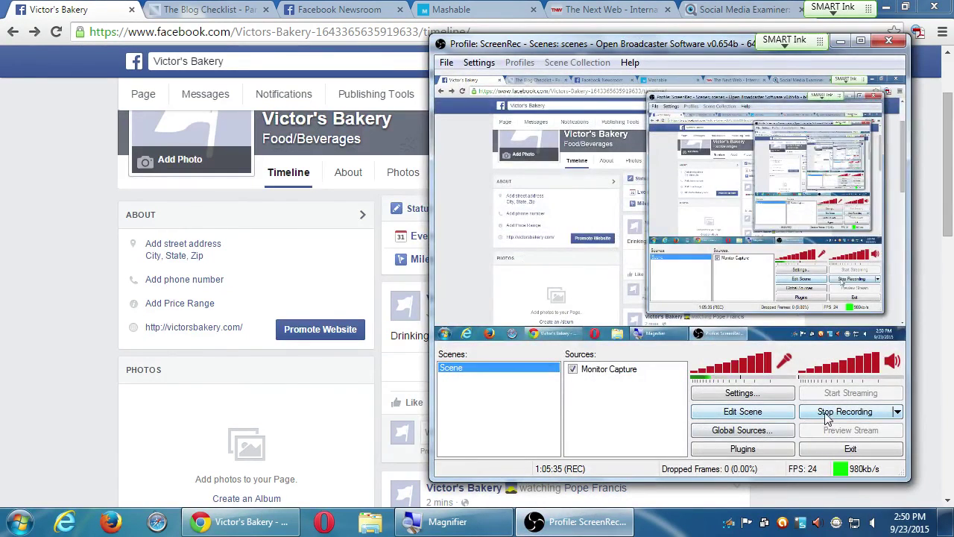